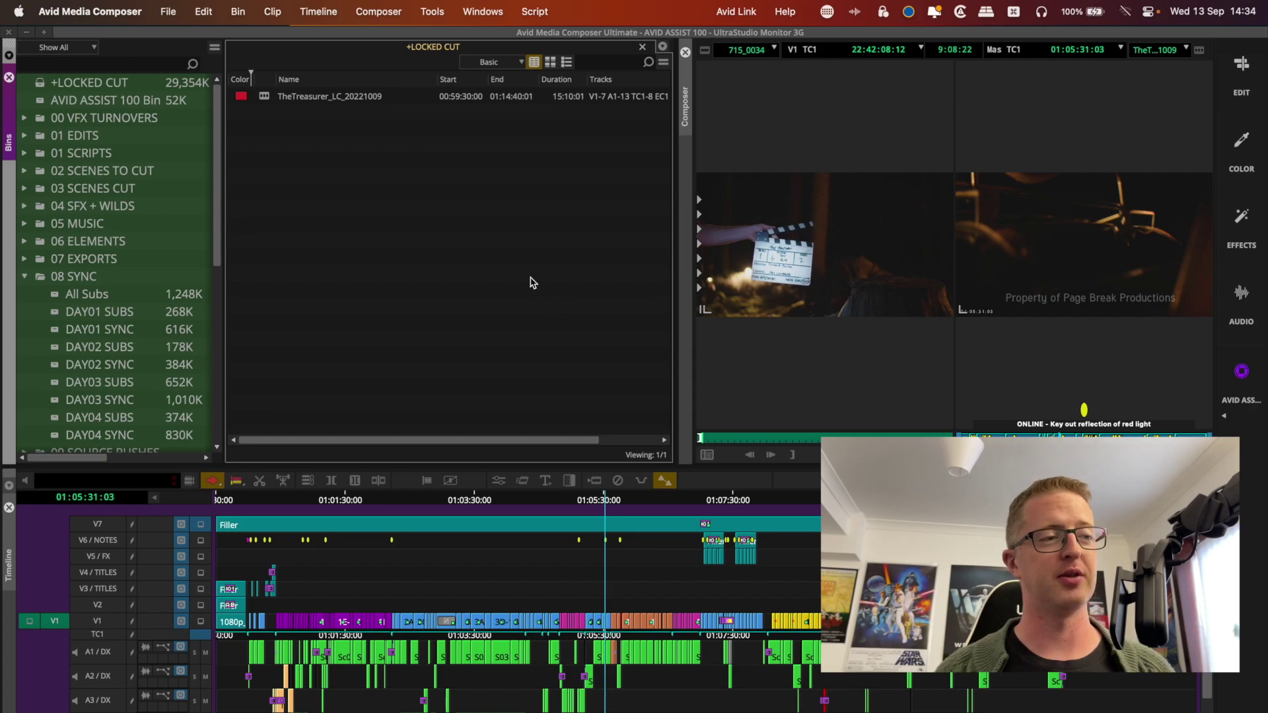
- Switch from Media Composer to the Finder space showing the Avid Projects folder
left_click(532, 276)
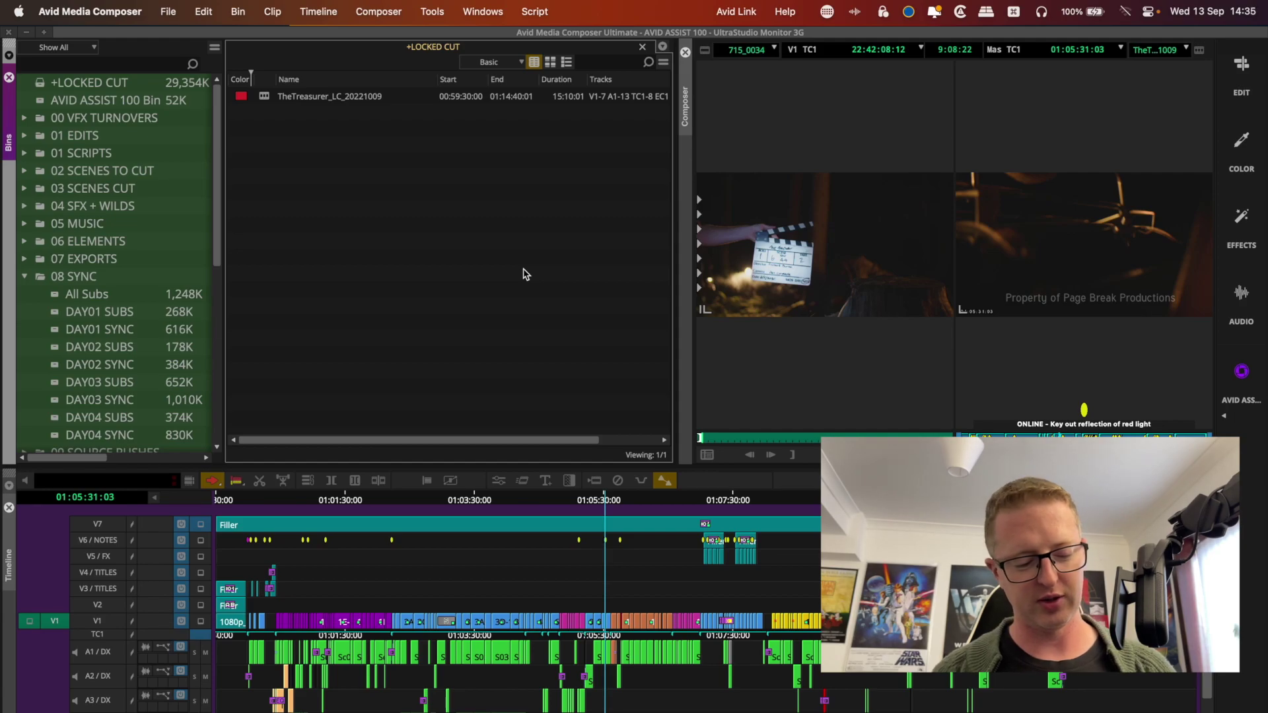
key("ctrl+Right")
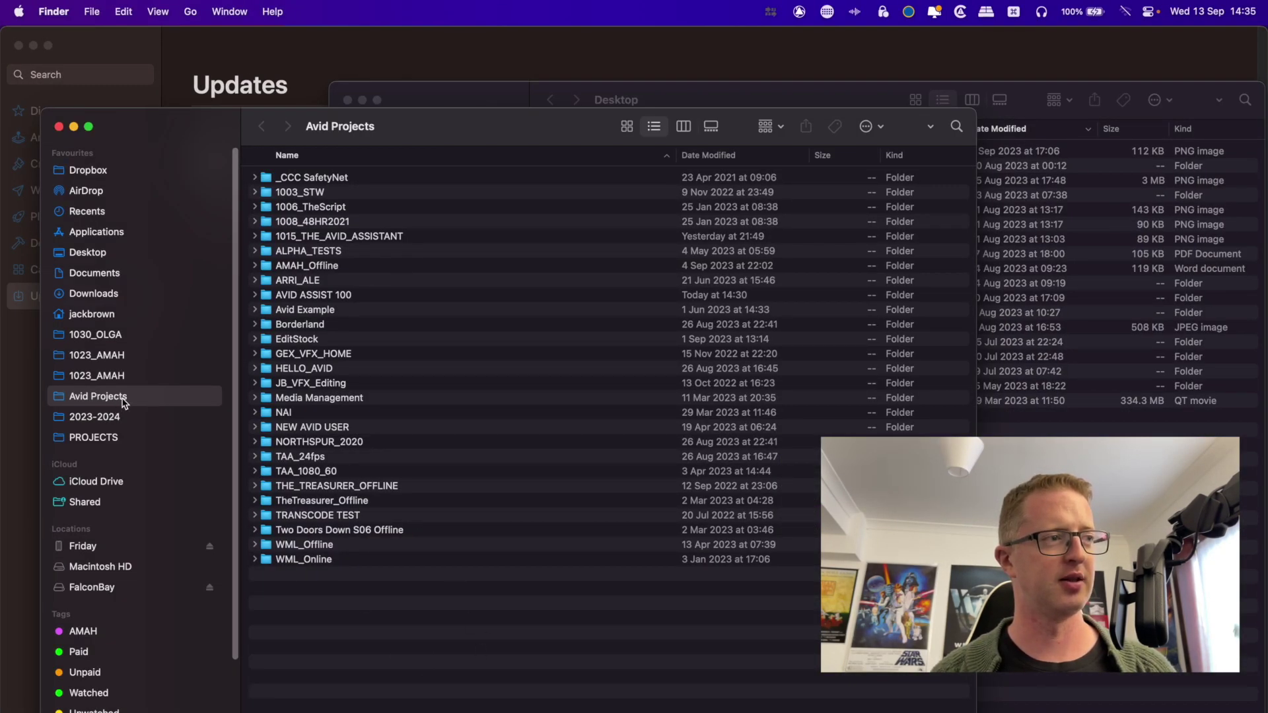
- Open the AVID ASSIST 100 folder and select AVID ASSIST 100.avp and the +LOCKED CUT.avb bin
left_click(349, 296)
double_click(364, 296)
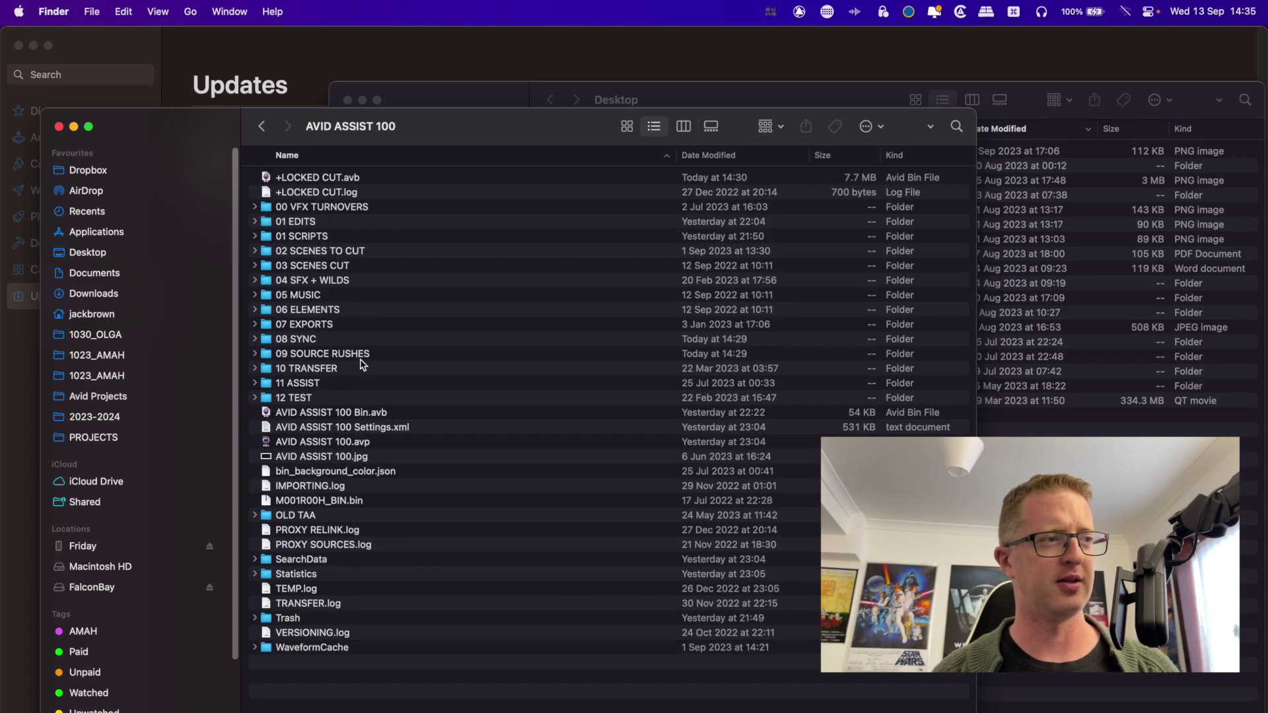
left_click(370, 443)
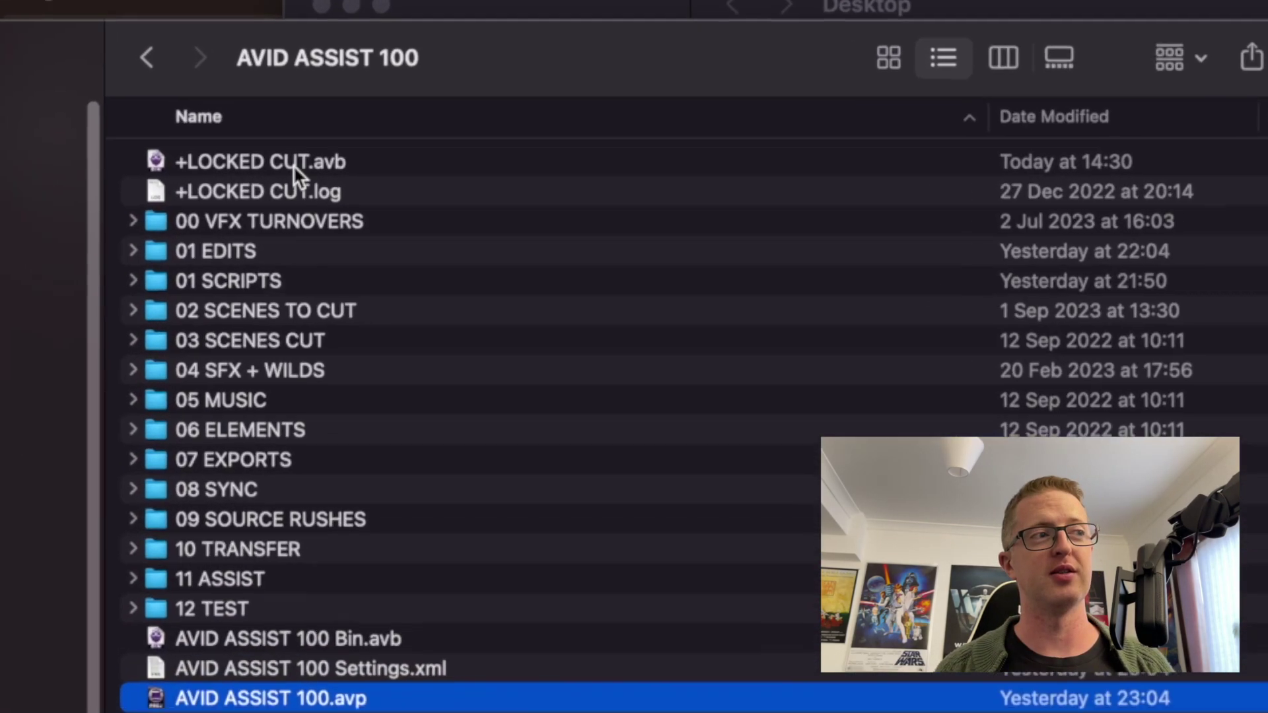
left_click(354, 171)
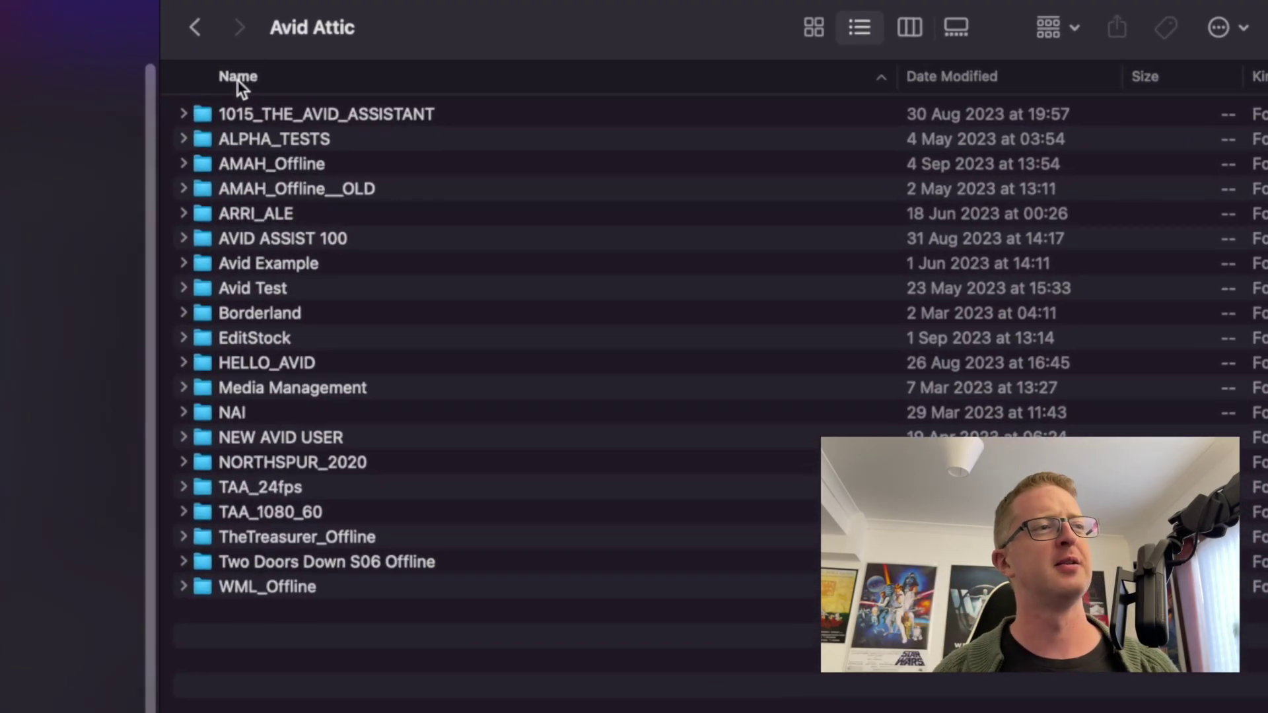
- Look over the Avid Attic's archived project folders and bring the Attic window back in front
left_click(327, 212)
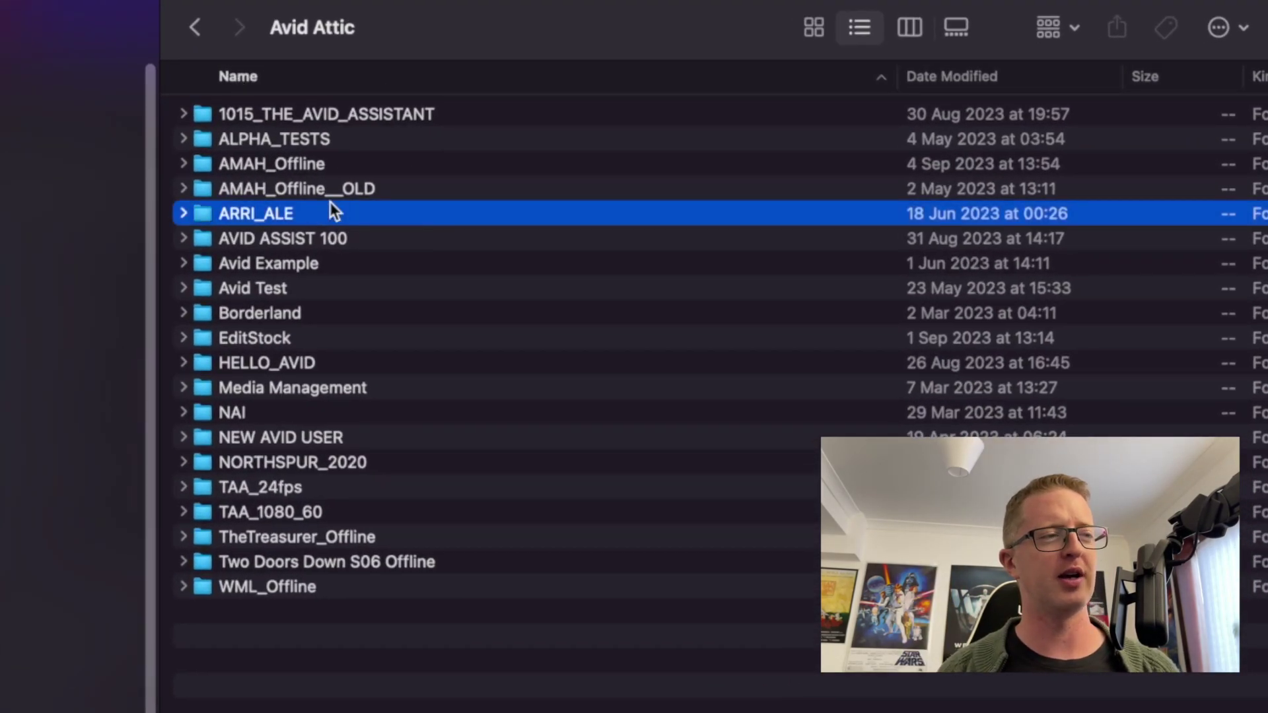
left_click(324, 263)
left_click(318, 387)
left_click_drag(344, 515, 350, 536)
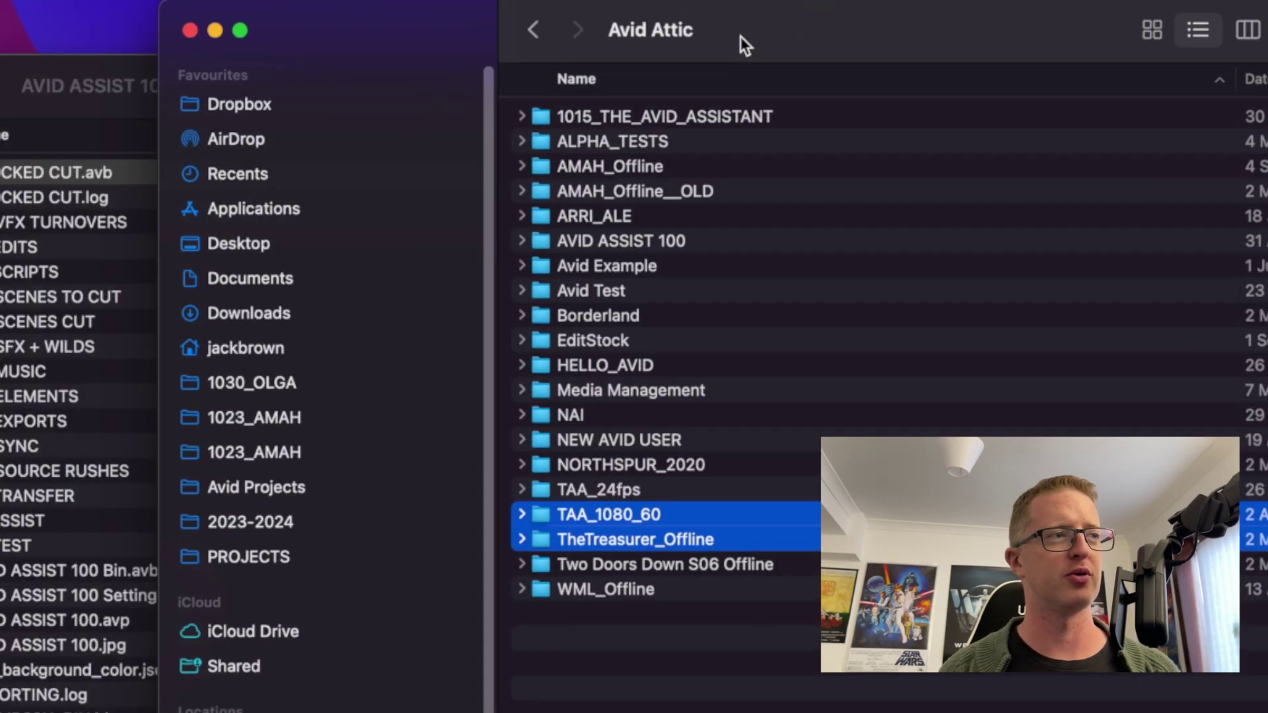
left_click(23, 99)
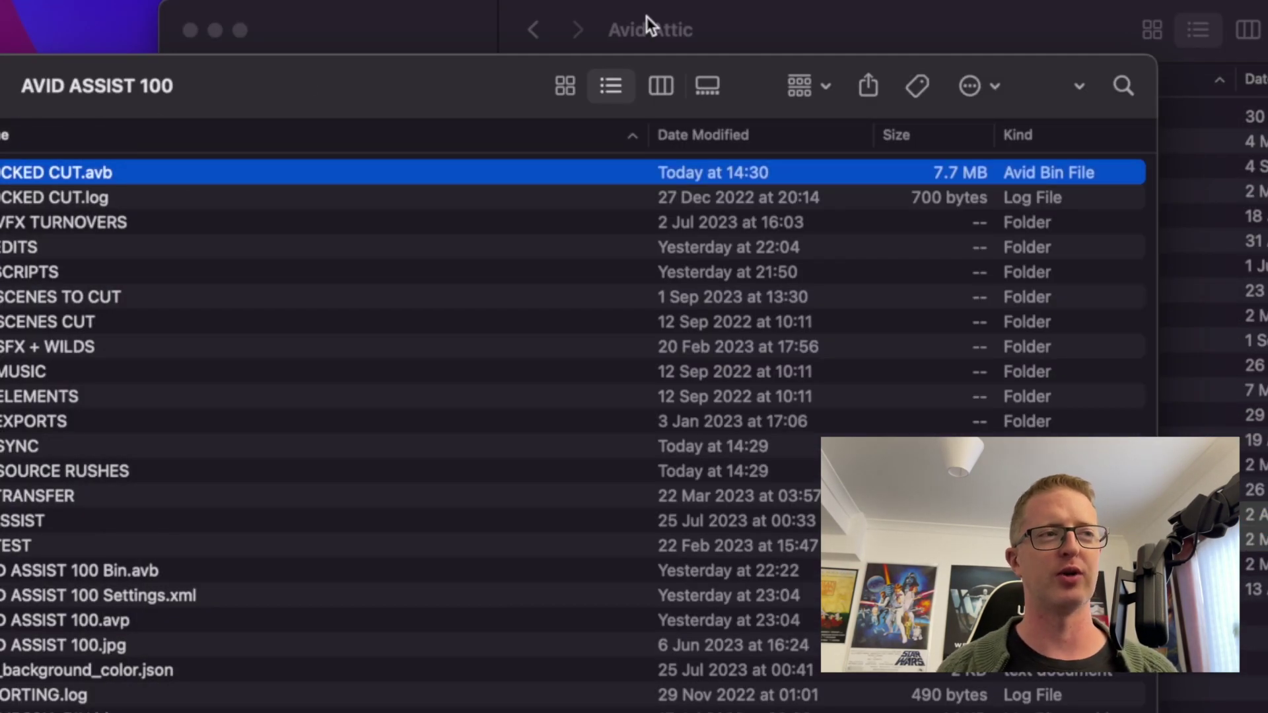
left_click(801, 20)
- Open the AVID ASSIST 100 attic folder and look over its Bins, Scripts and Unknown backups
left_click(506, 242)
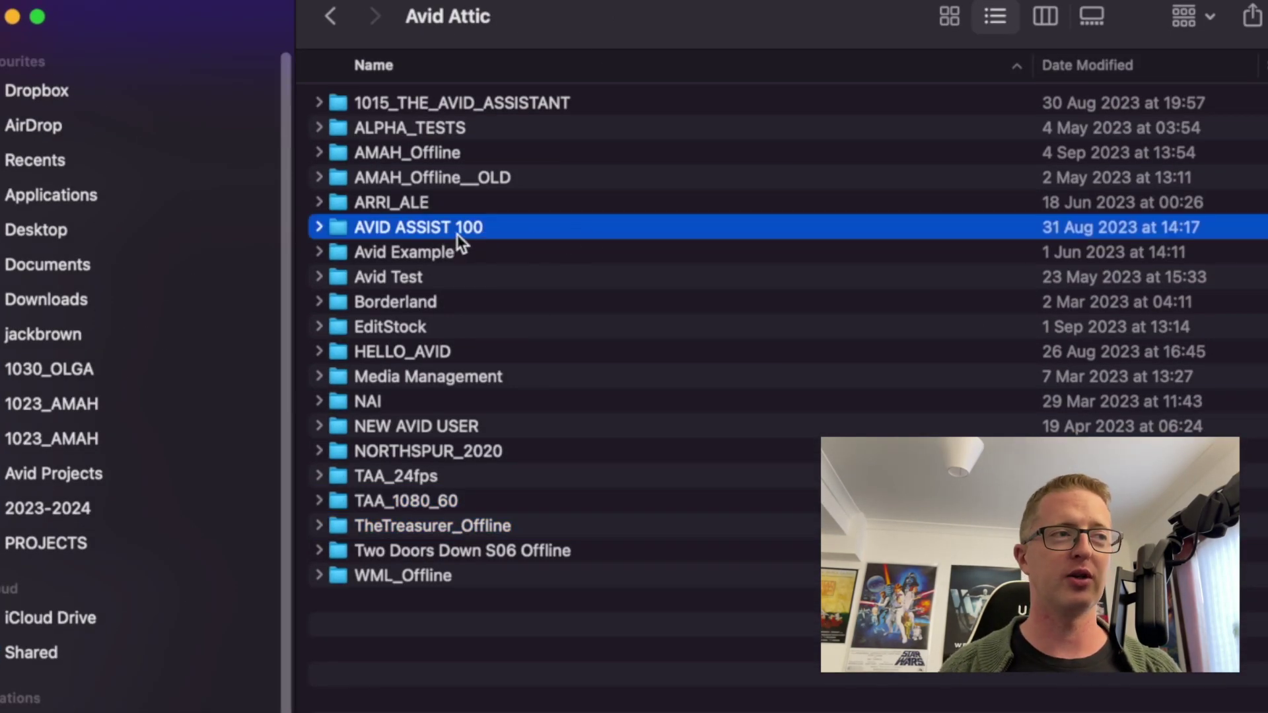
double_click(458, 232)
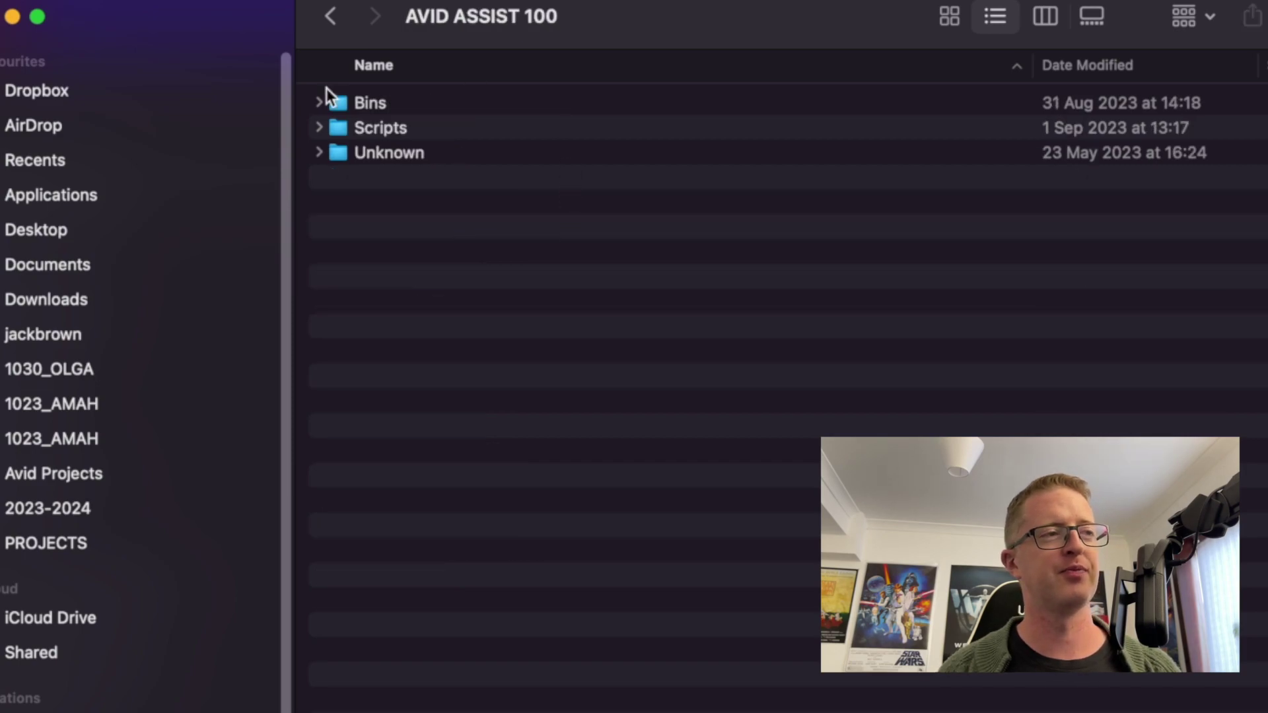
left_click(338, 105)
left_click(337, 129)
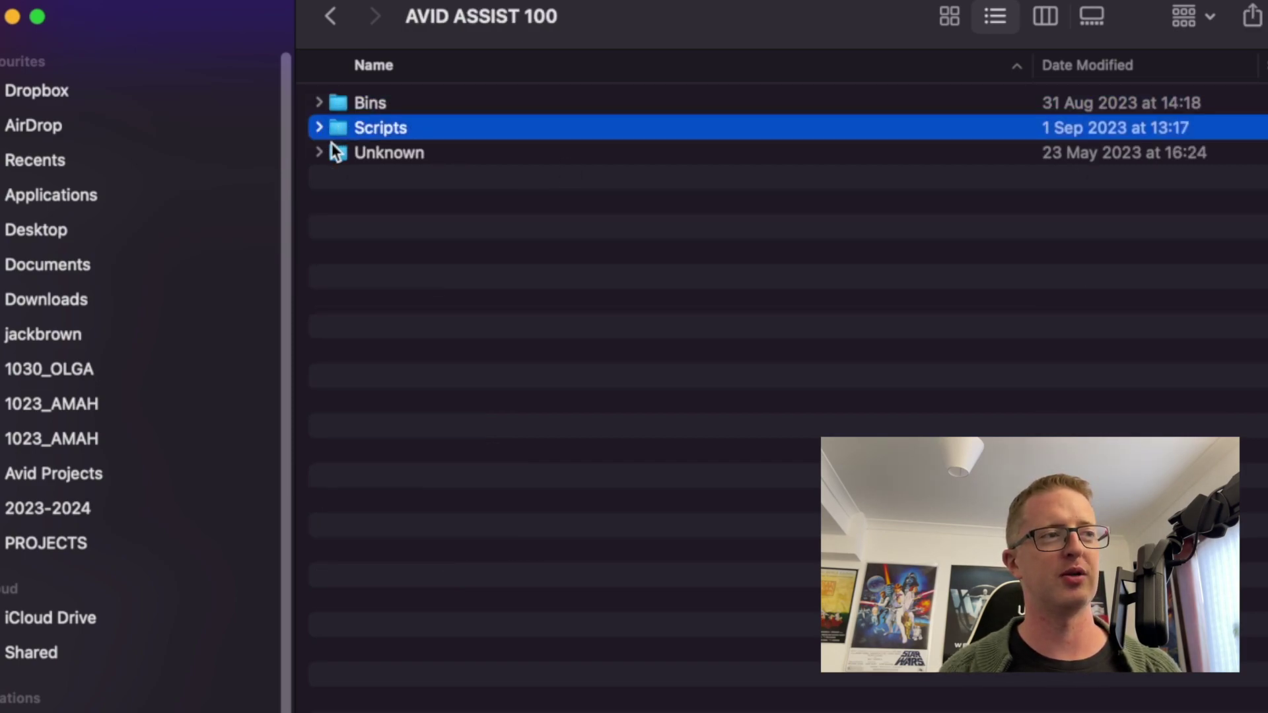
left_click(322, 155)
- Expand Unknown and Color Correction Presets, then expand Scripts to list the script backups
left_click(319, 153)
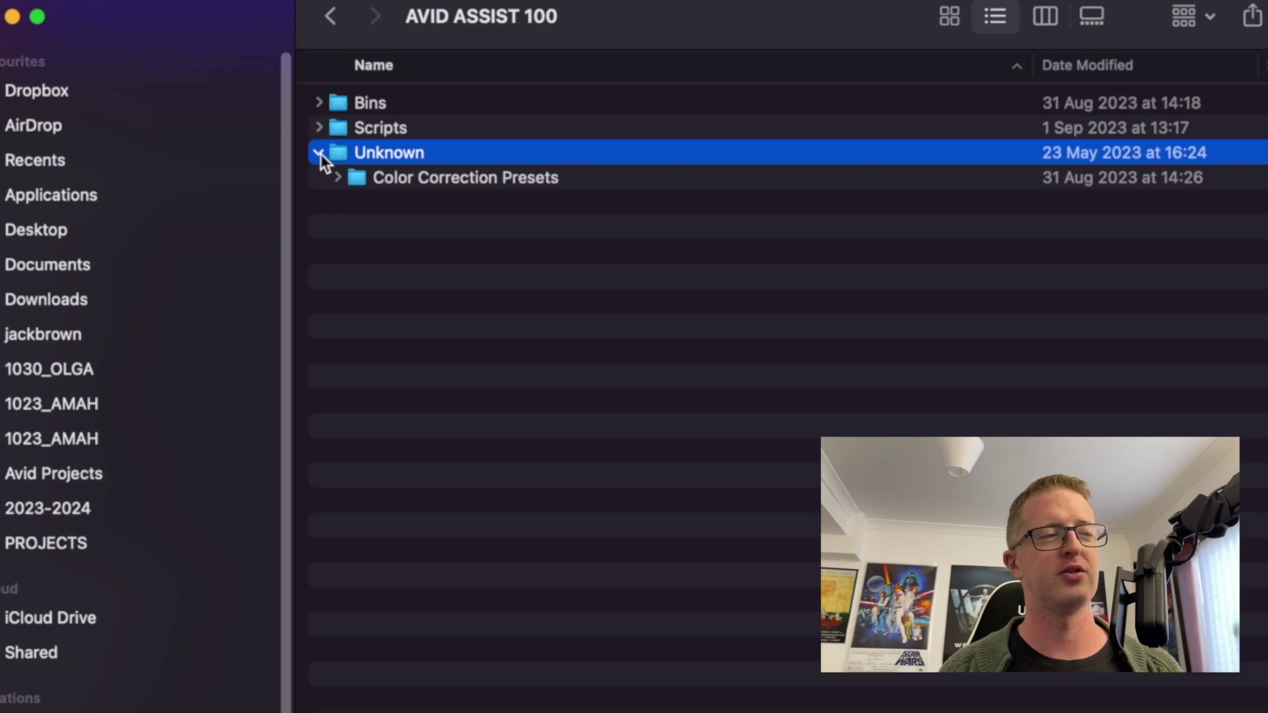
left_click(337, 178)
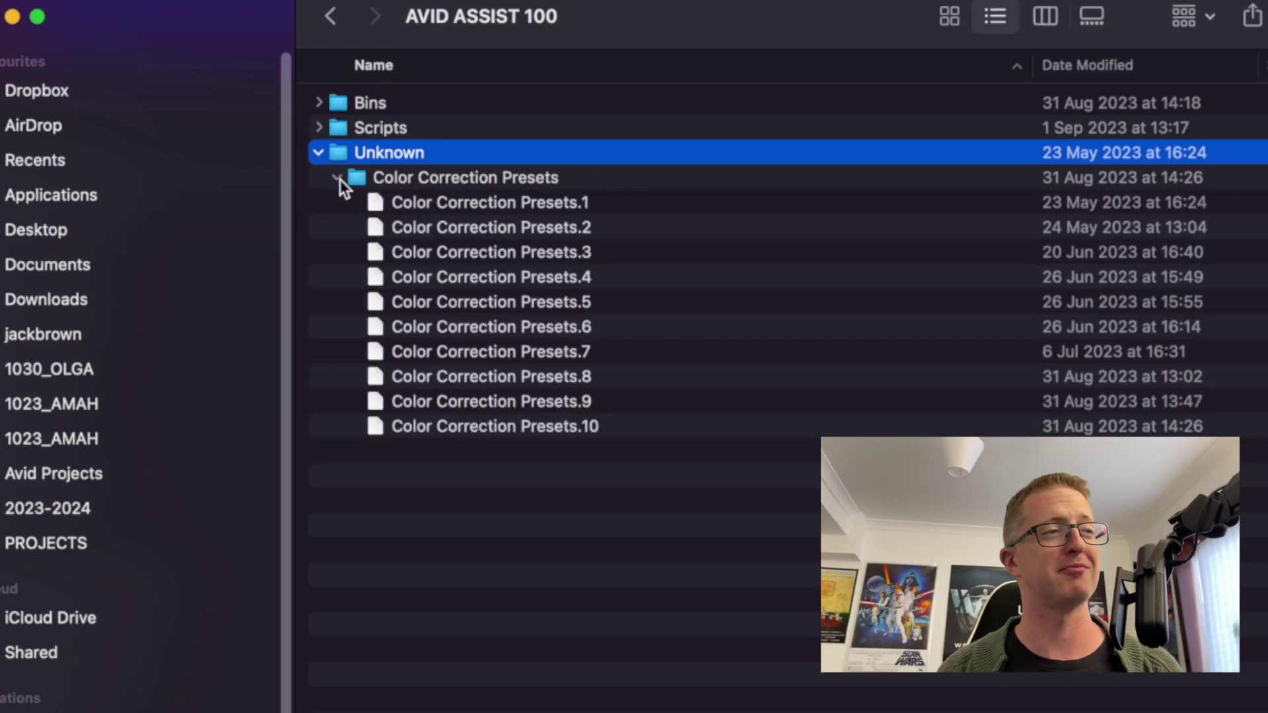
left_click(338, 179)
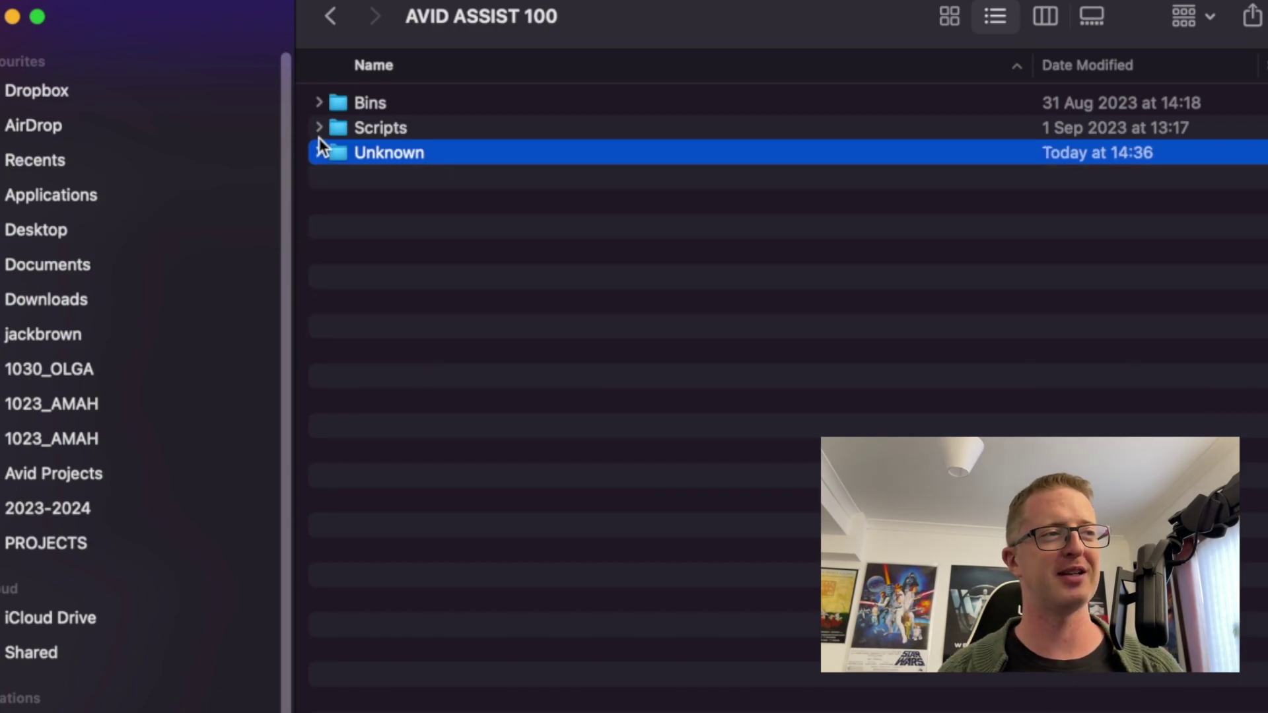
left_click(318, 131)
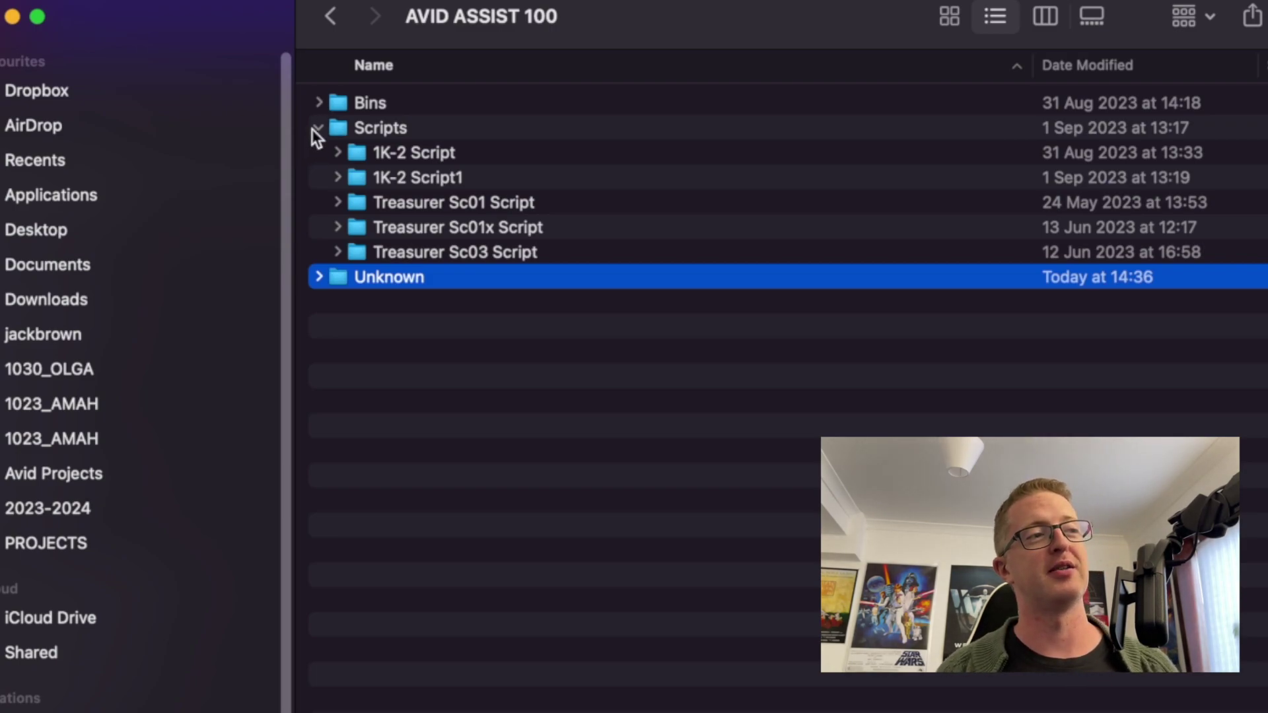
- Collapse Scripts, expand Bins and browse the bin backup folders such as +LOCKED CUT and All Subs
left_click(318, 129)
left_click(320, 102)
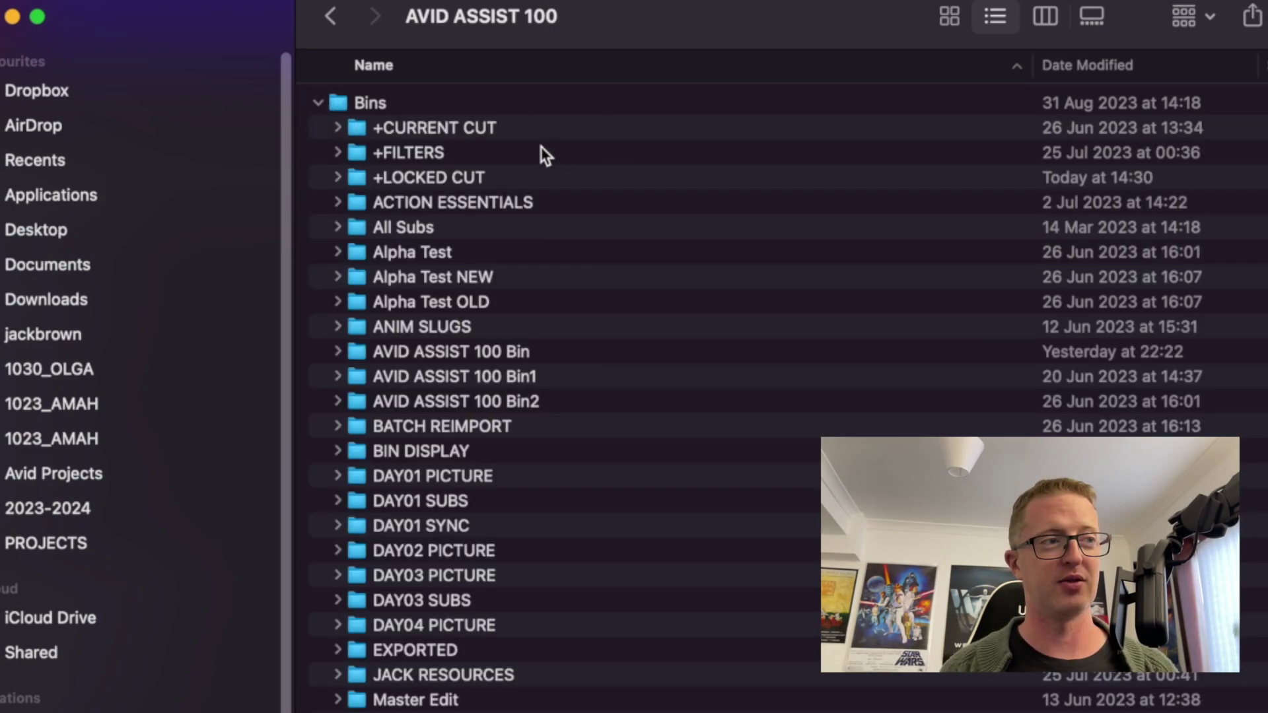
left_click(486, 127)
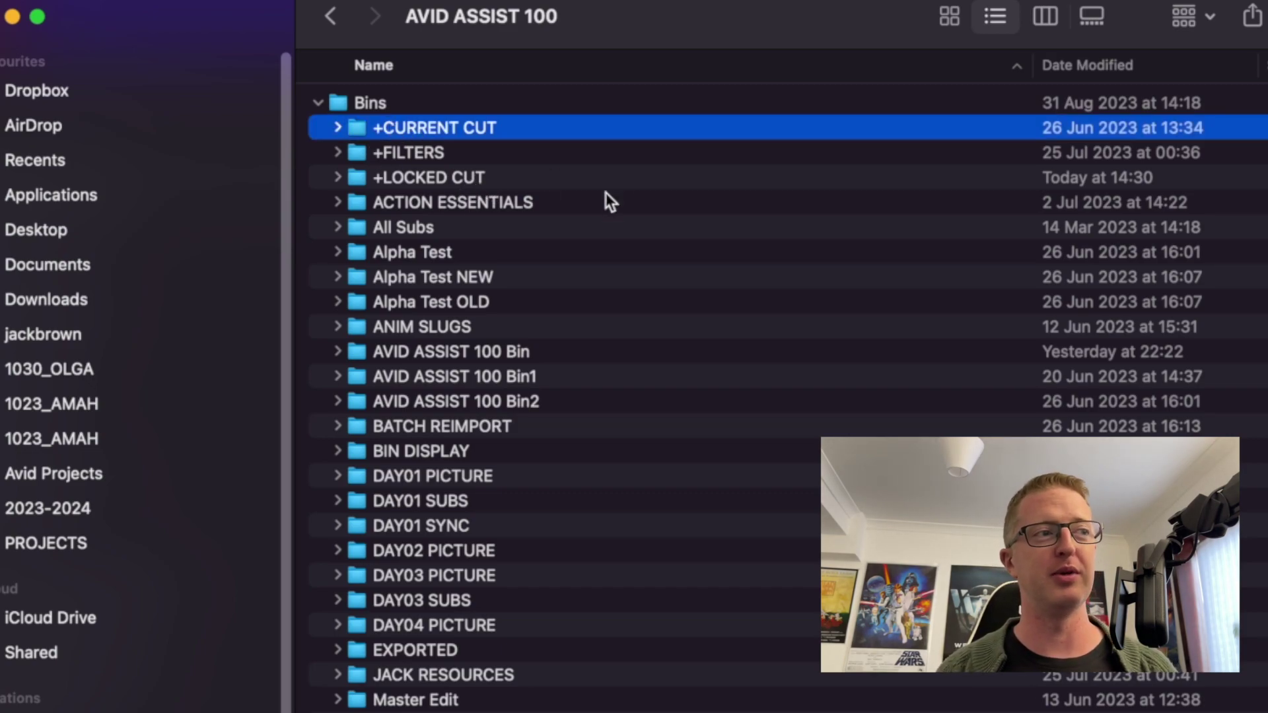
left_click(391, 184)
left_click(391, 225)
left_click(406, 303)
left_click(414, 350)
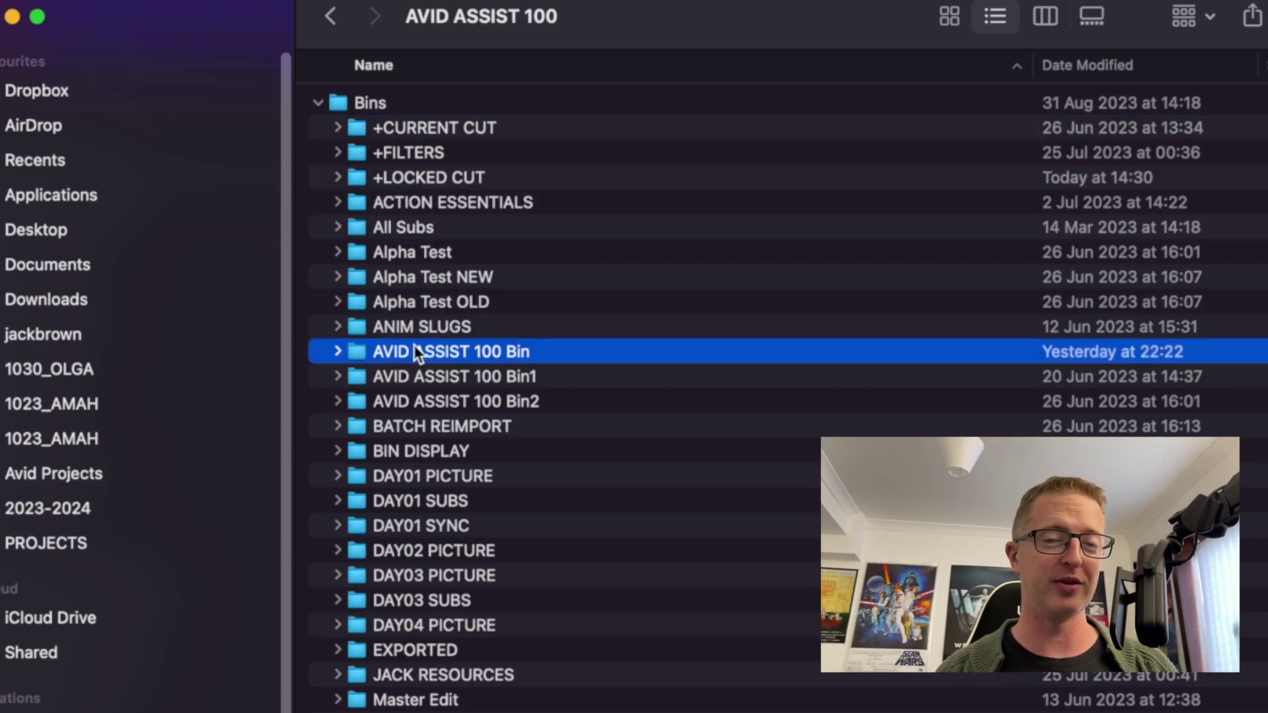
left_click(388, 225)
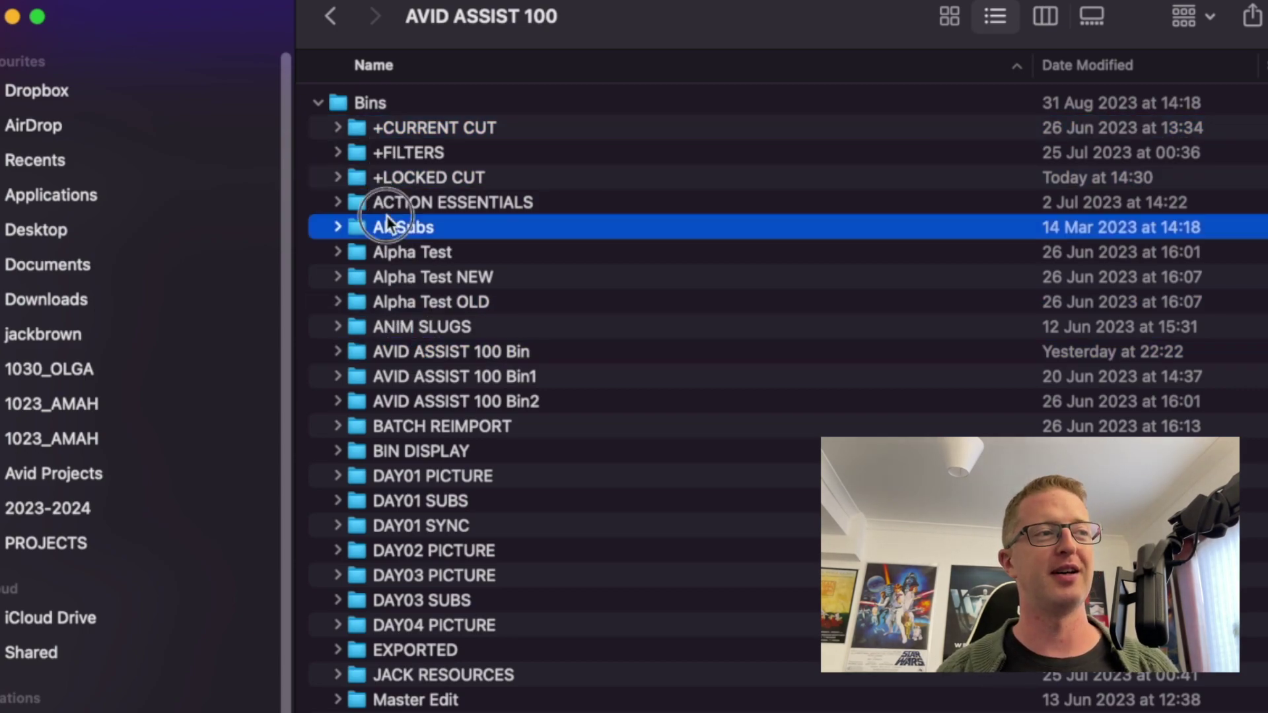
left_click(423, 198)
left_click(360, 178)
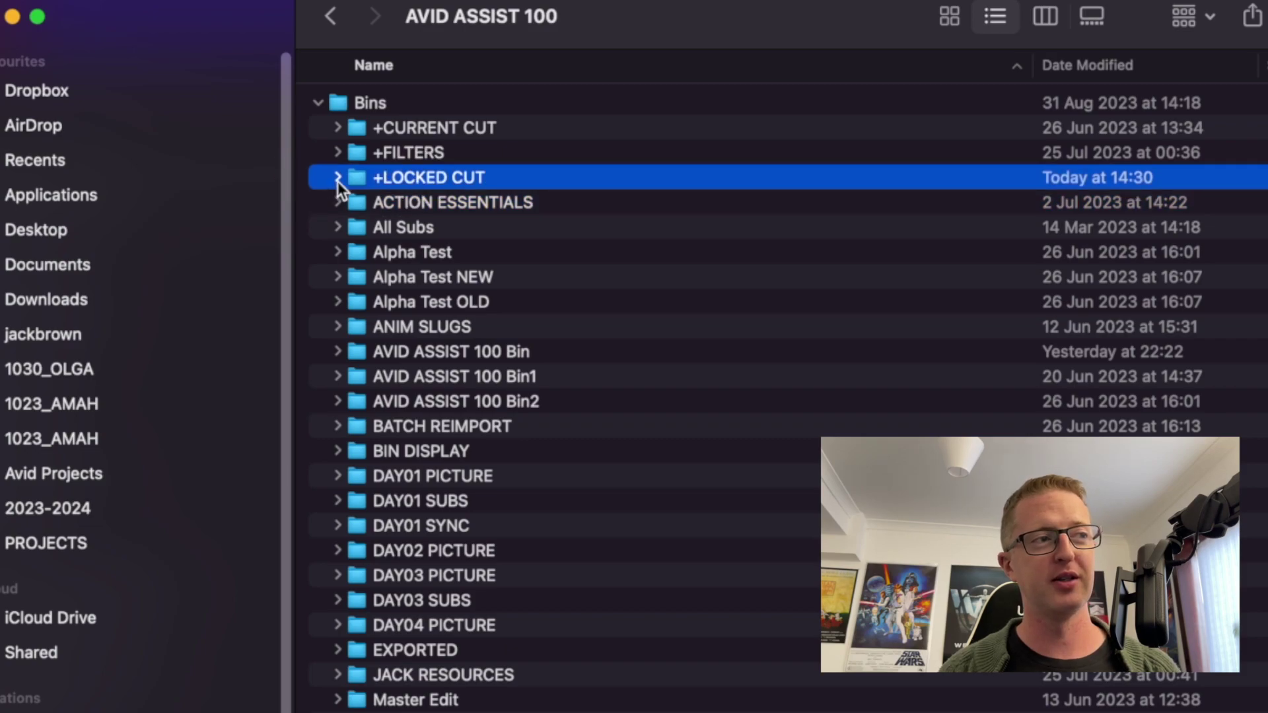
- Expand +LOCKED CUT and select its versions from the oldest, .68, to the newest, .123
left_click(337, 178)
left_click(477, 206)
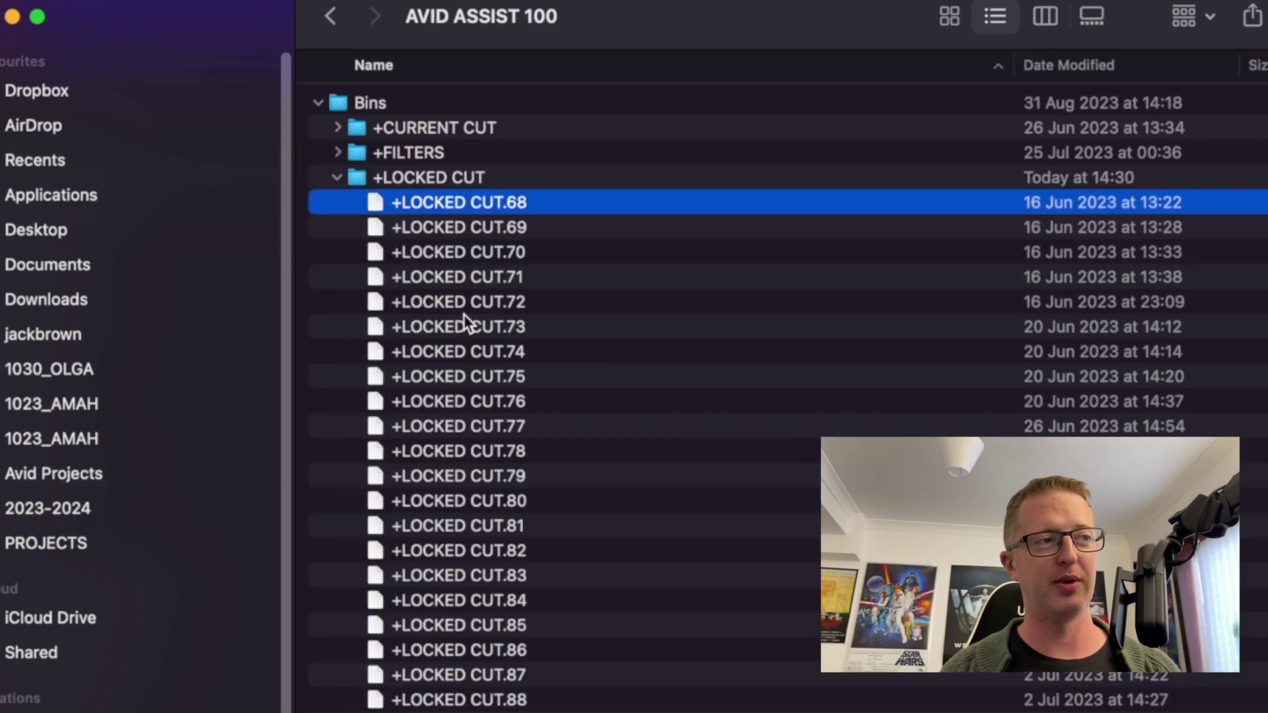
scroll(466, 321, "down", 15)
scroll(474, 291, "up", 10)
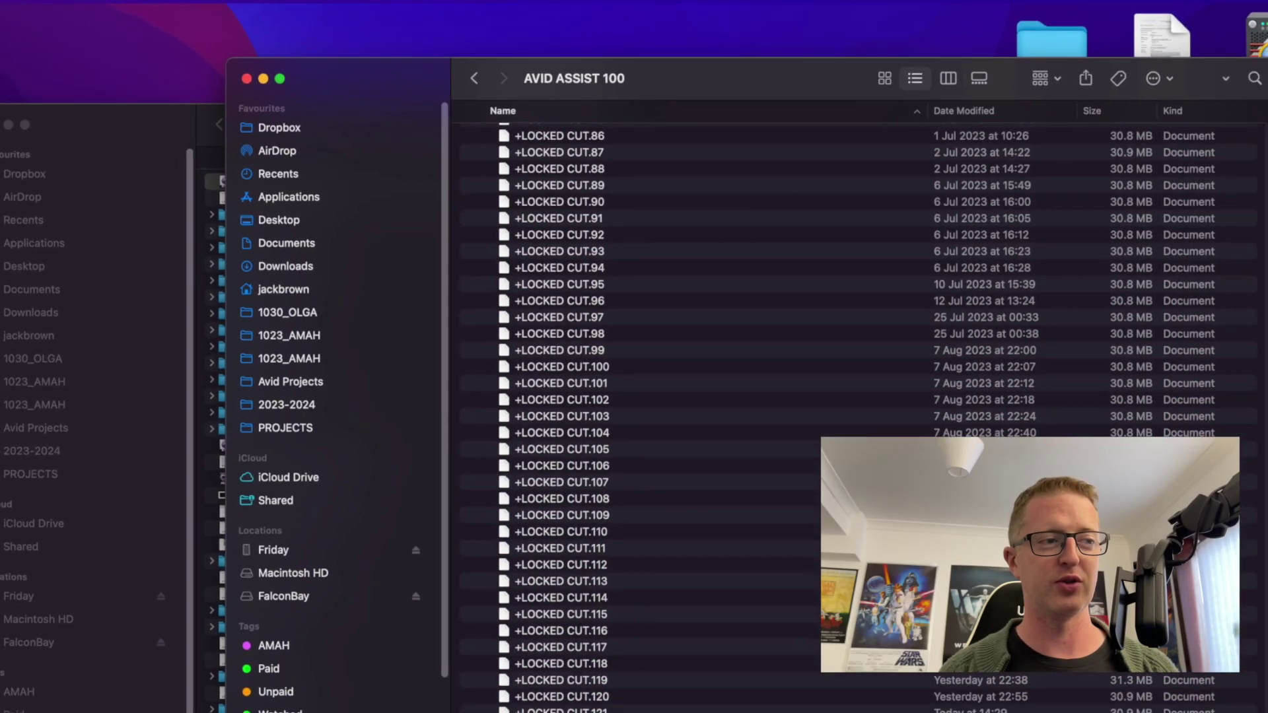
left_click(628, 687)
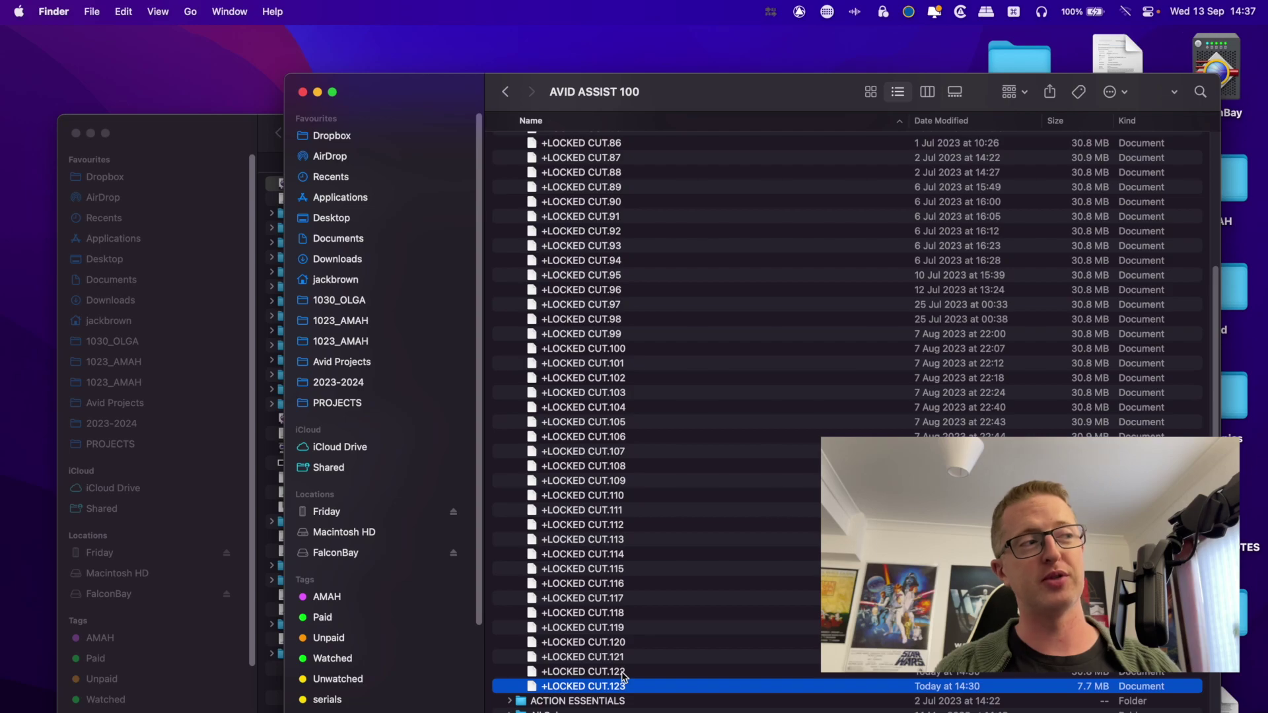
- Move the AVID ASSIST 100 project window down and left, then bring the Attic window forward
left_click(212, 147)
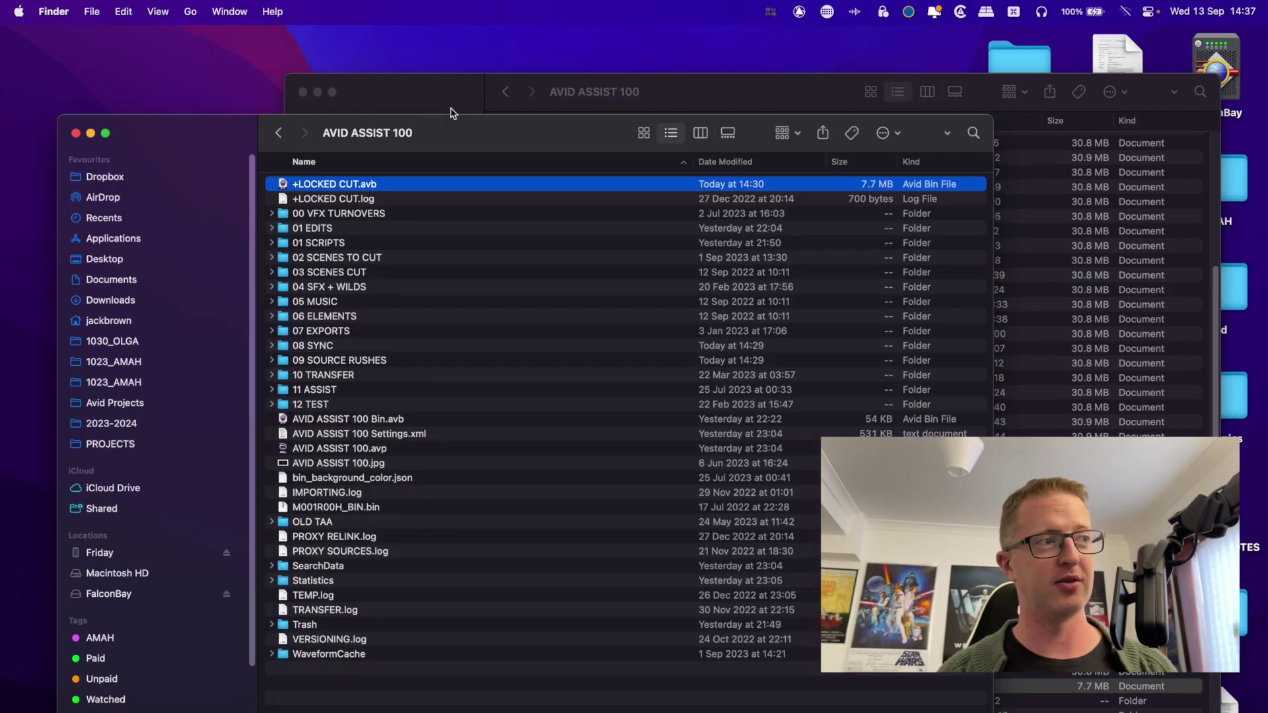
left_click_drag(456, 116, 465, 136)
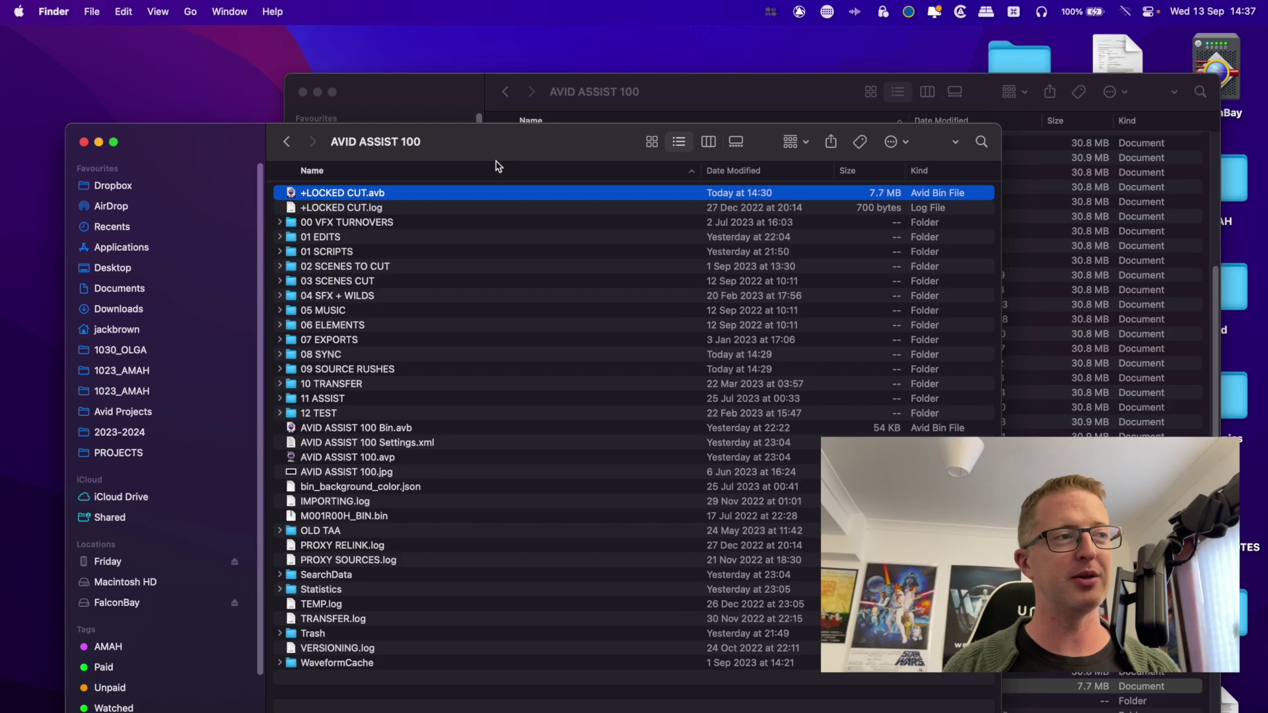
left_click_drag(497, 159, 463, 194)
left_click(666, 103)
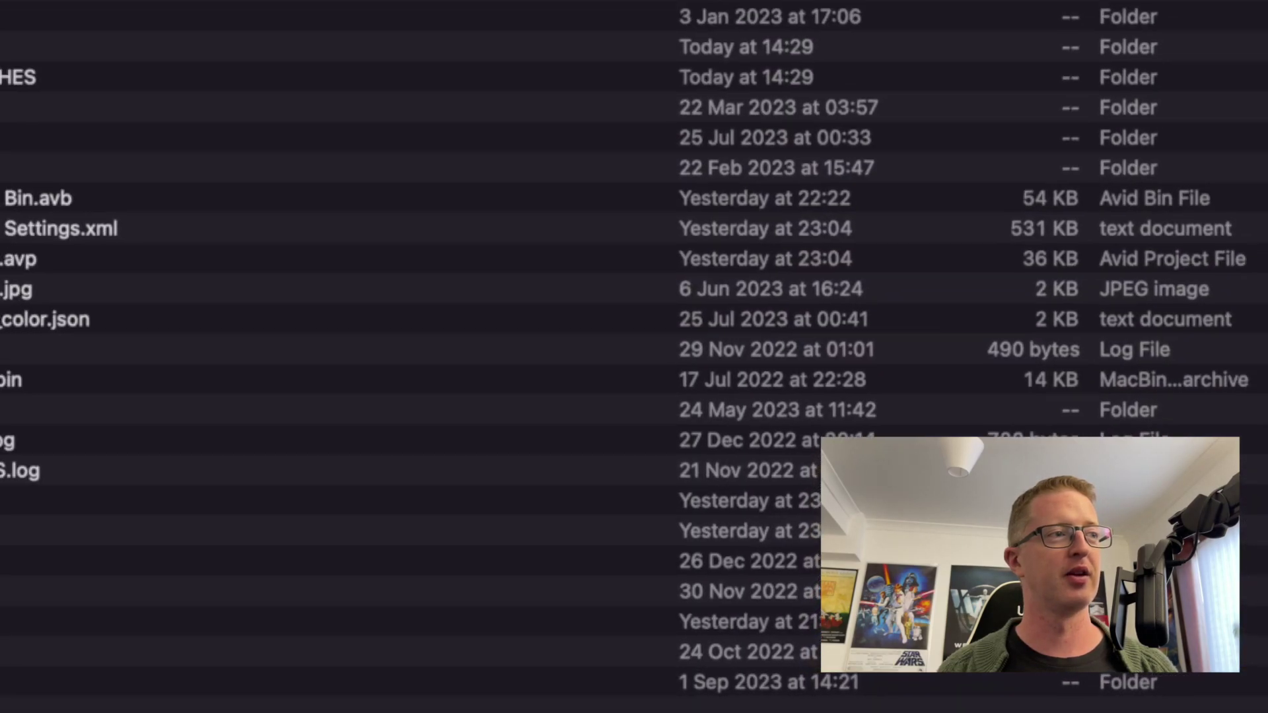
- Return to Media Composer and open, then close, the empty AVID ASSIST 100 Bin
key("super+Tab")
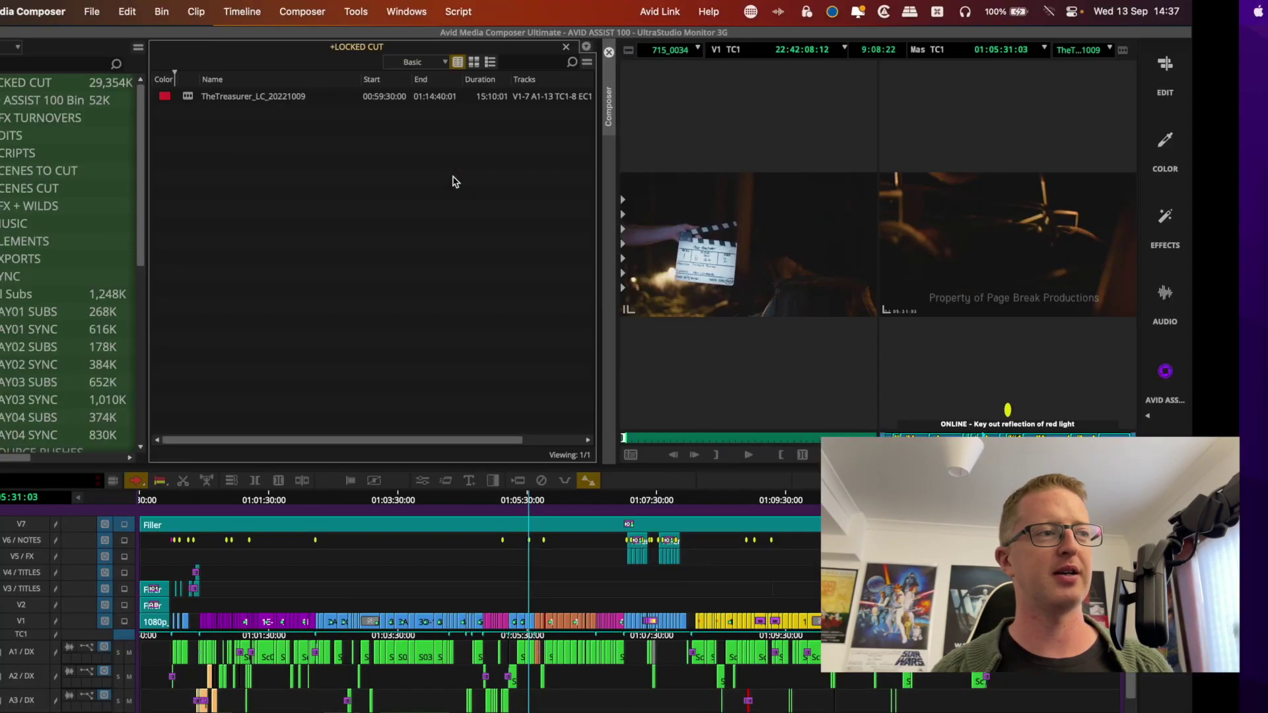
double_click(42, 100)
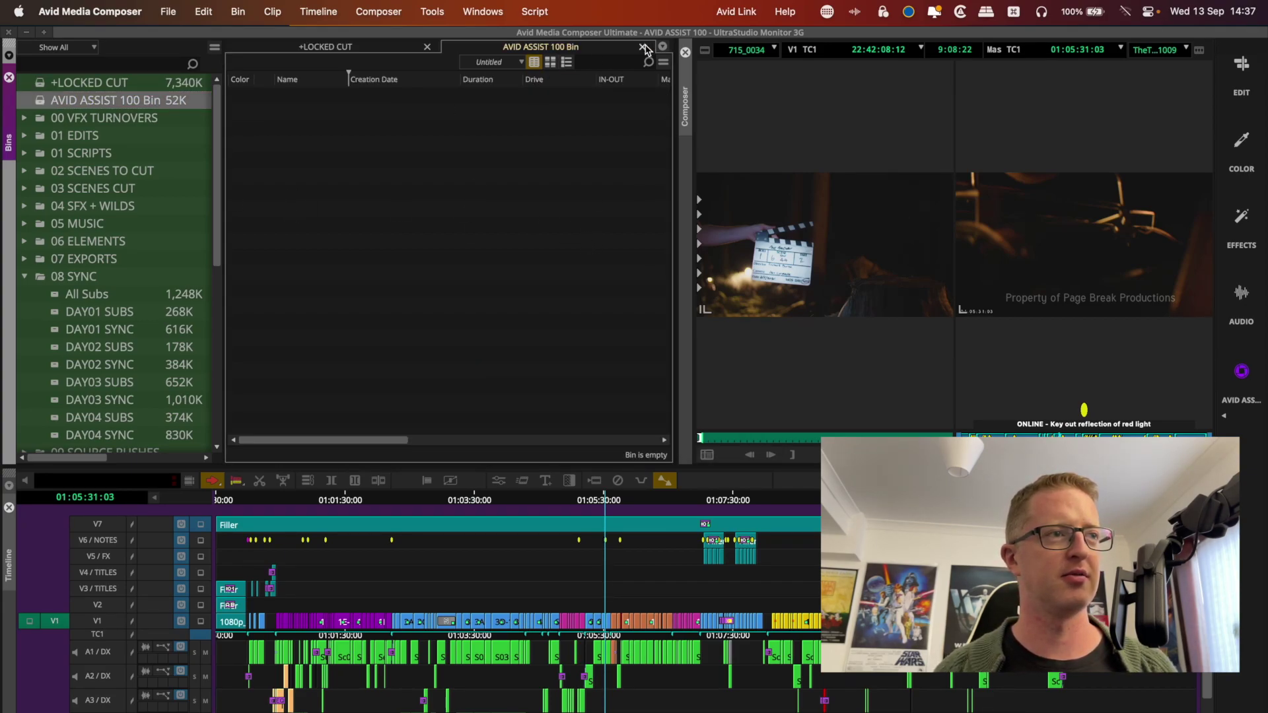
left_click(642, 46)
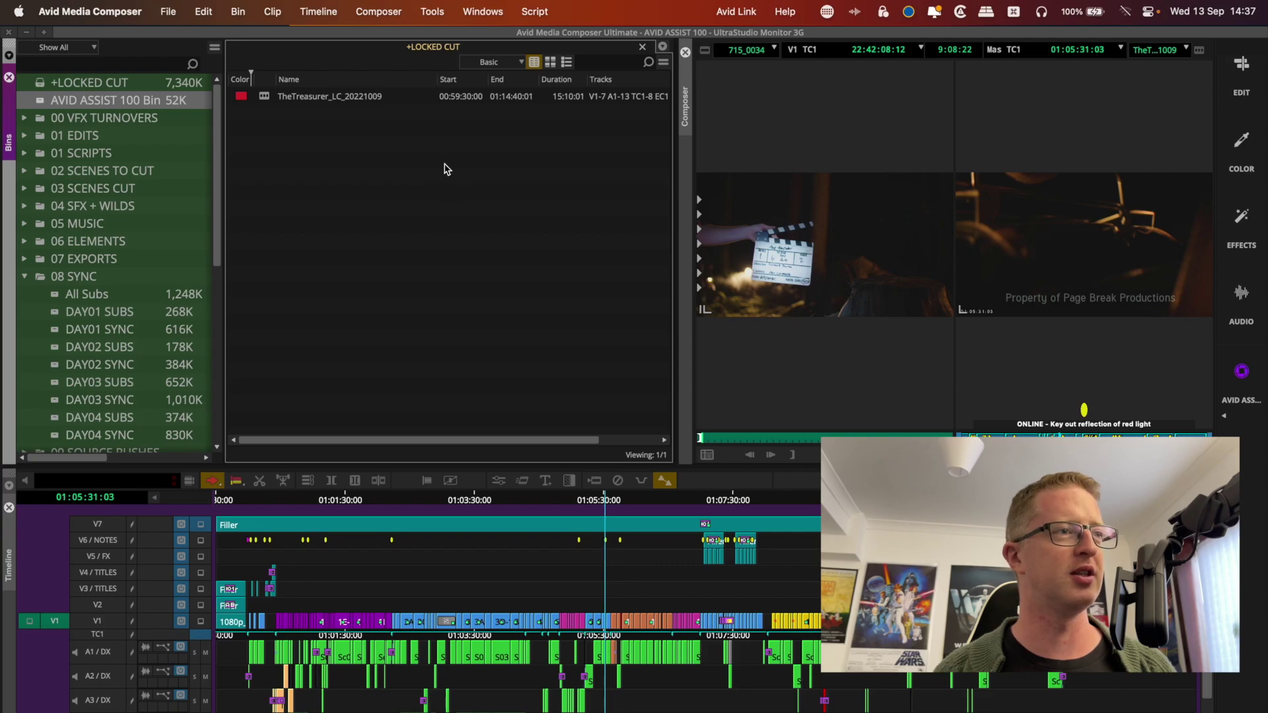
scroll(445, 167, "right", 3)
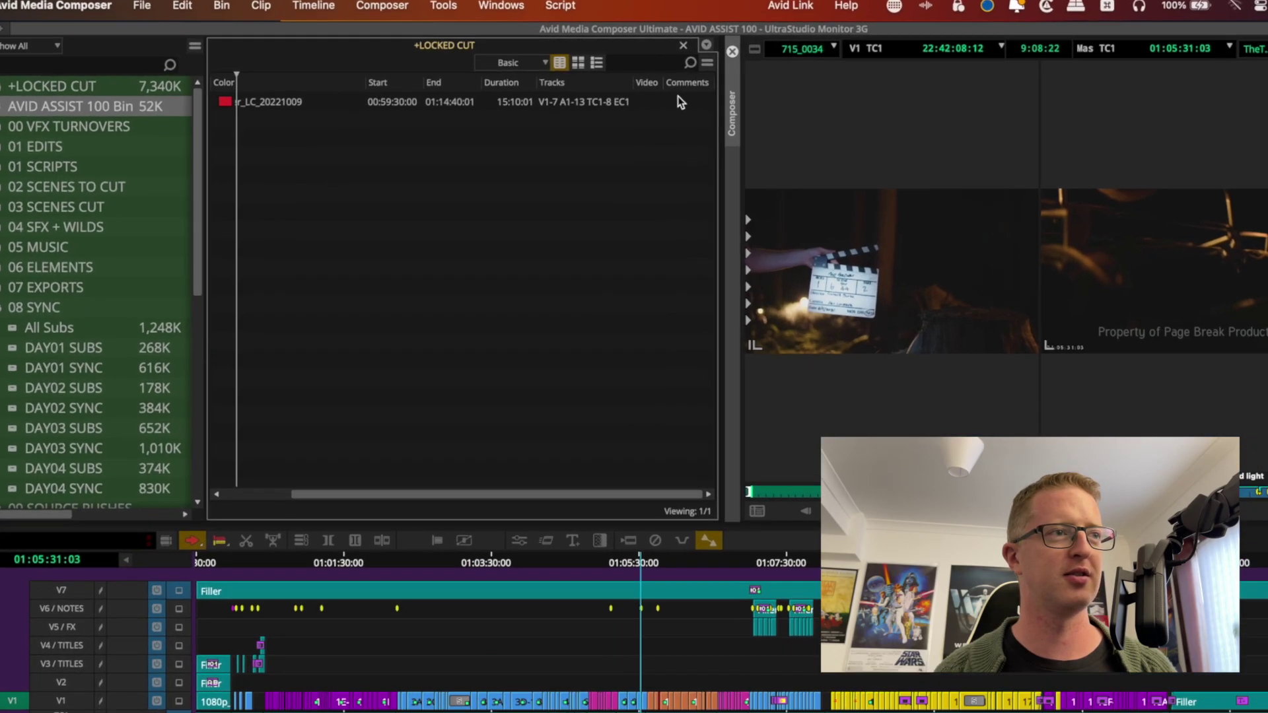
- Add the comment 'THIS IS THE LOCK' to the locked cut sequence and save the +LOCKED CUT bin
left_click(679, 101)
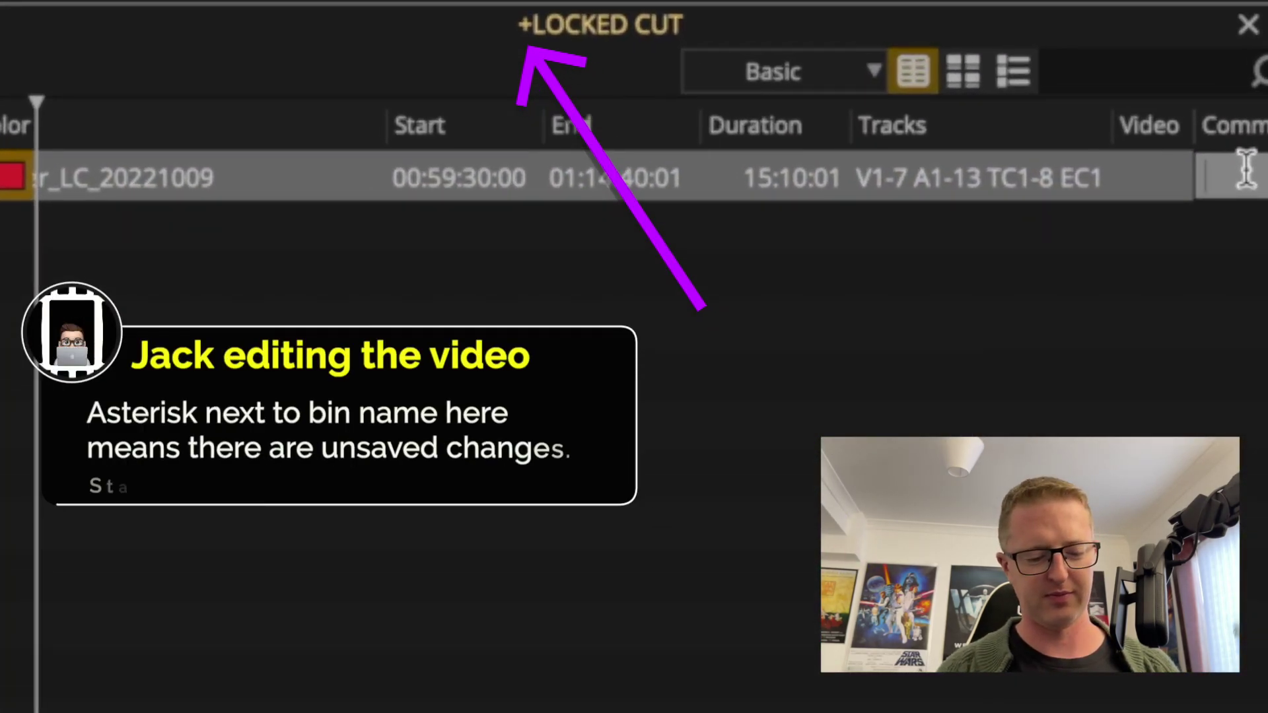
type("THIS IS THE LOCK")
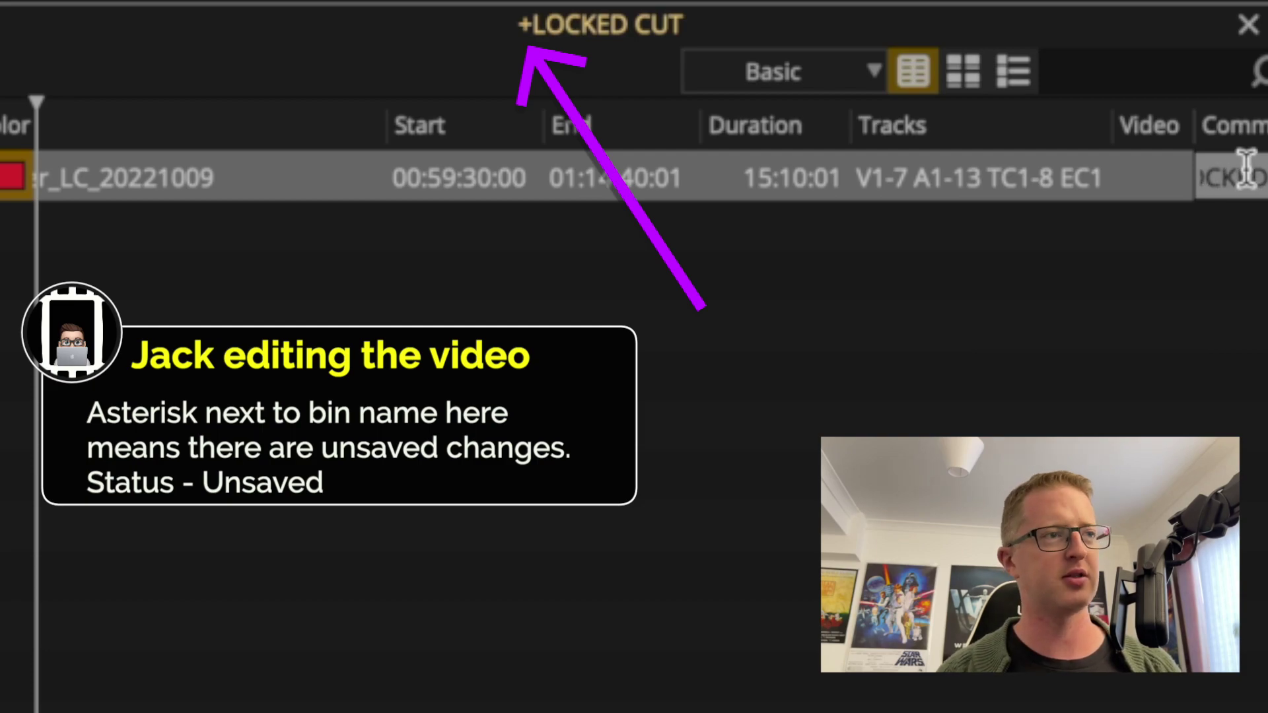
key("Return")
scroll(1247, 171, "left", 1)
scroll(1247, 171, "left", 1)
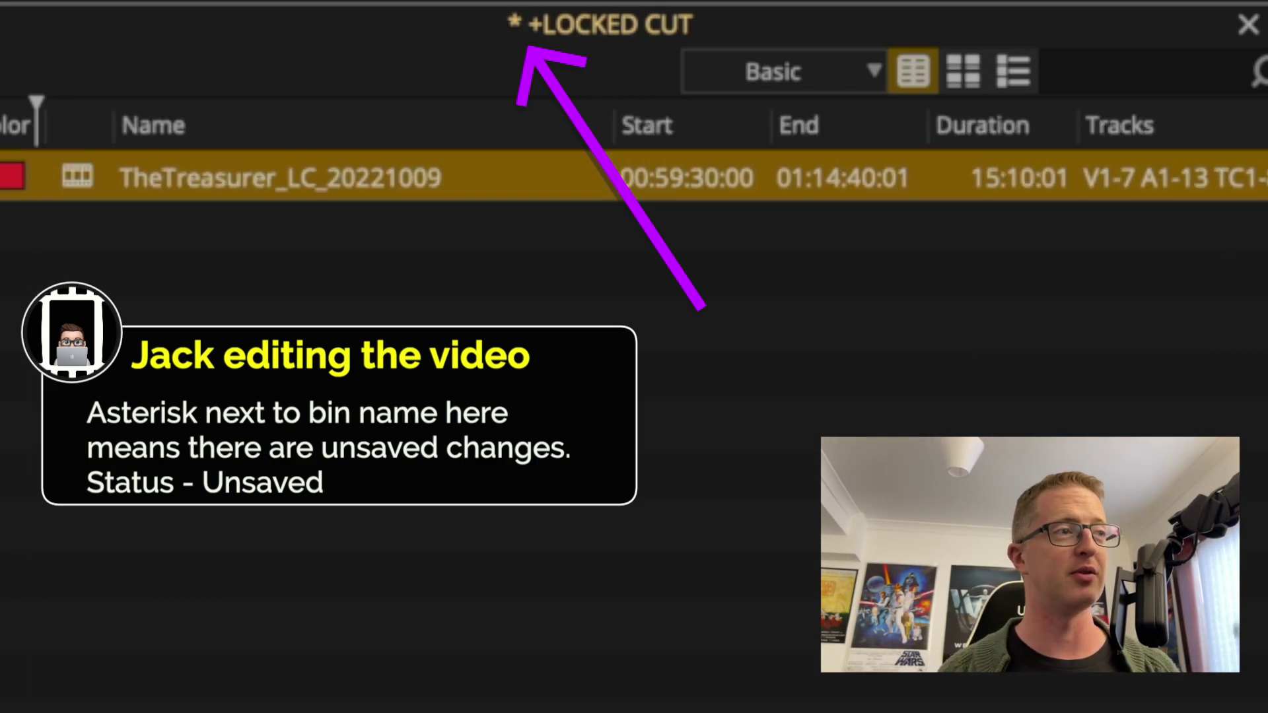
left_click(769, 526)
key("ctrl+s")
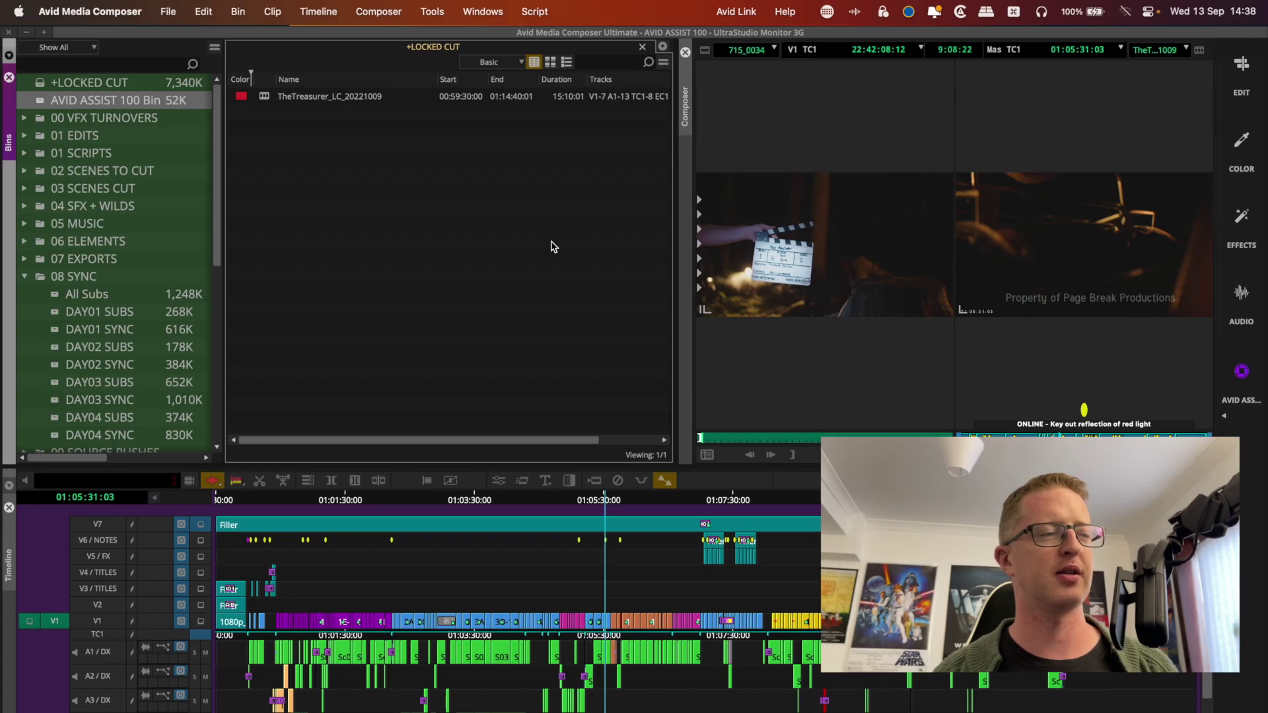
- Switch to the Finder desktop and select the newest attic version, +LOCKED CUT.124
key("ctrl+Up")
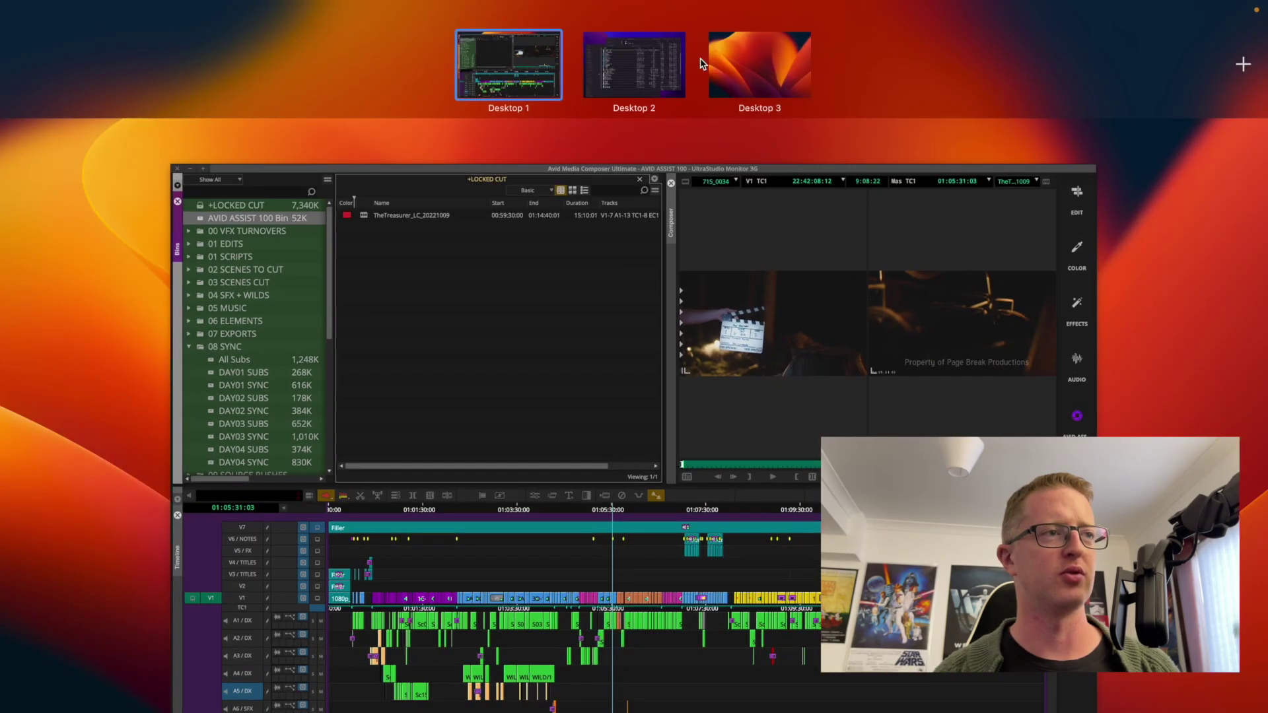
left_click(660, 59)
left_click(633, 118)
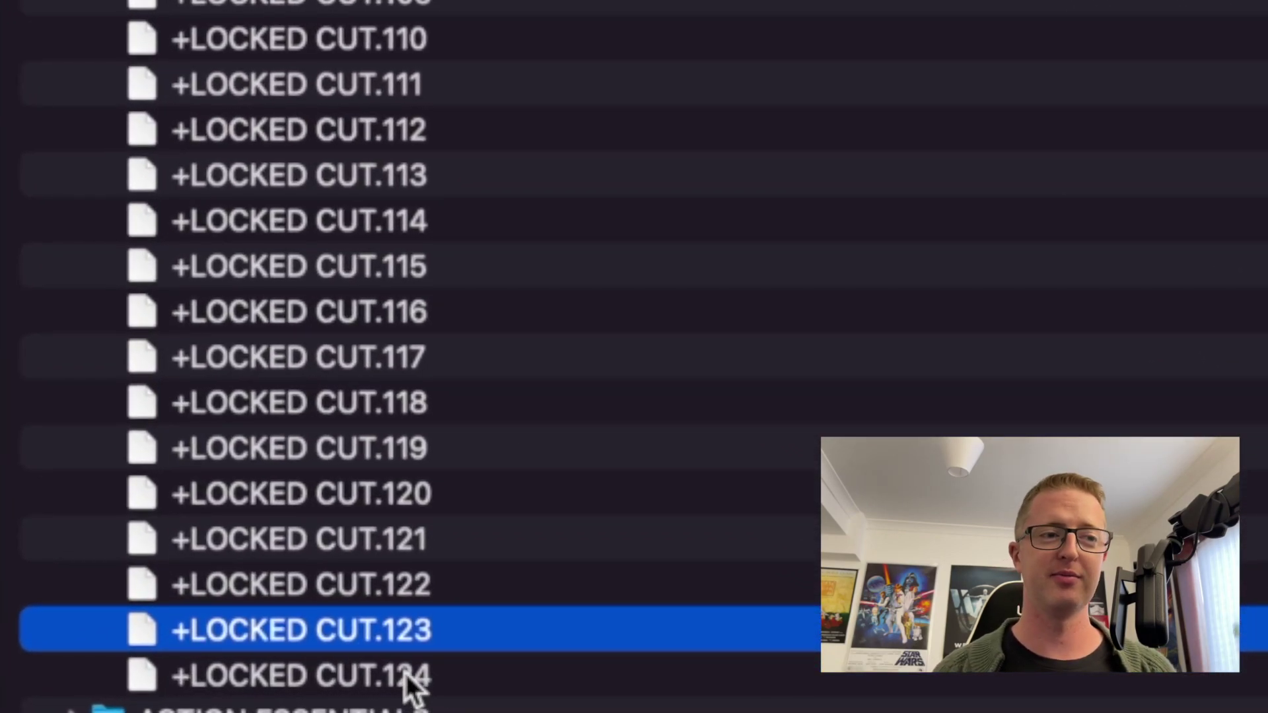
left_click(600, 675)
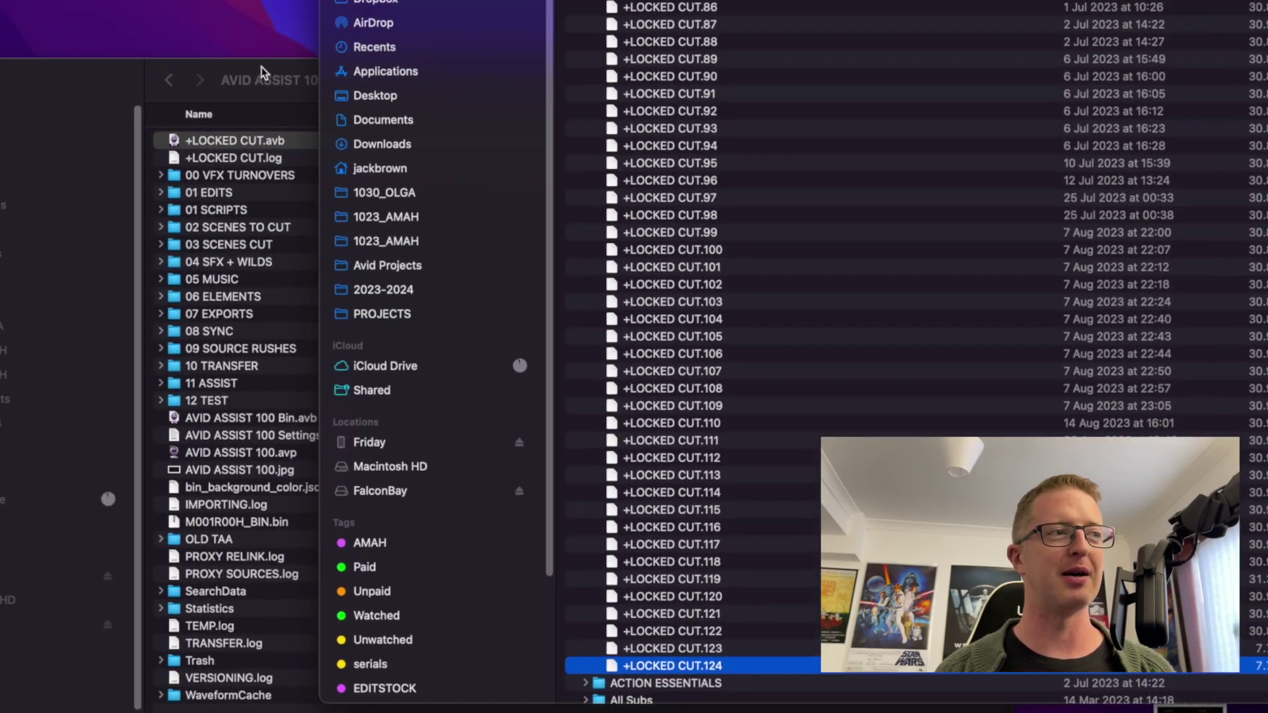
- Nudge the AVID ASSIST 100 project window upward and bring the attic versions window back in front
left_click(316, 99)
left_click_drag(315, 100, 315, 94)
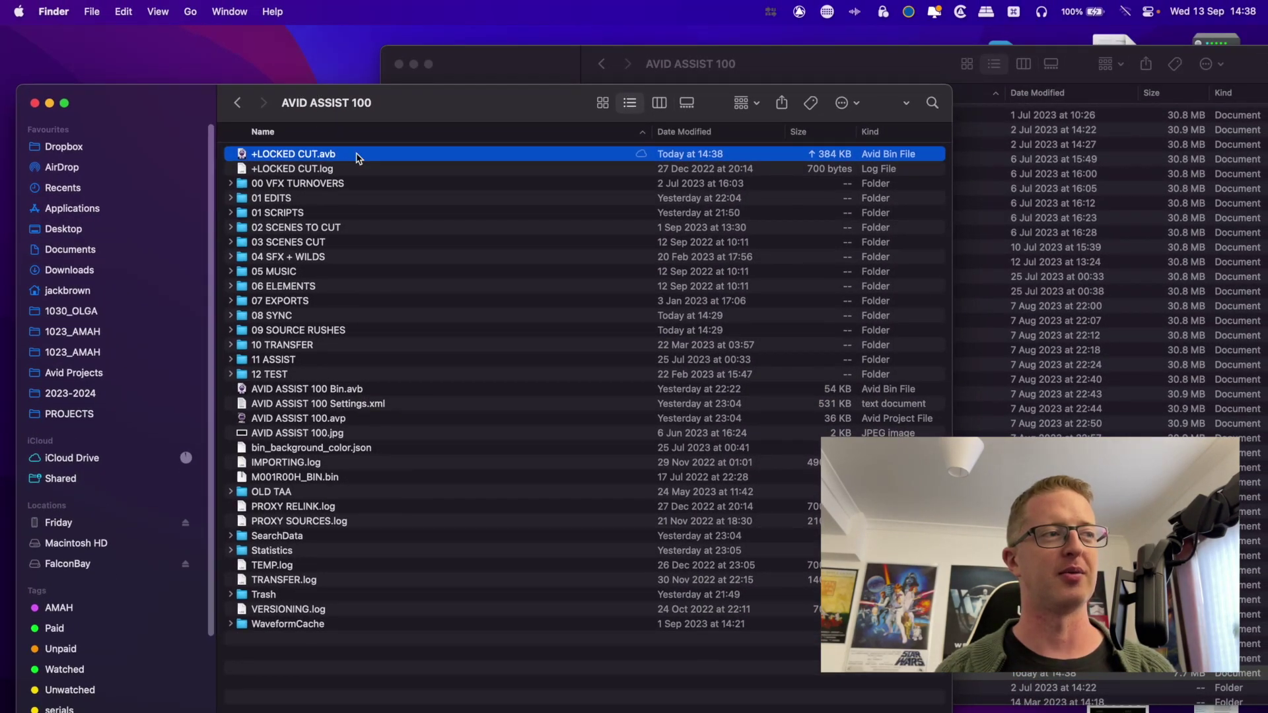
left_click(872, 67)
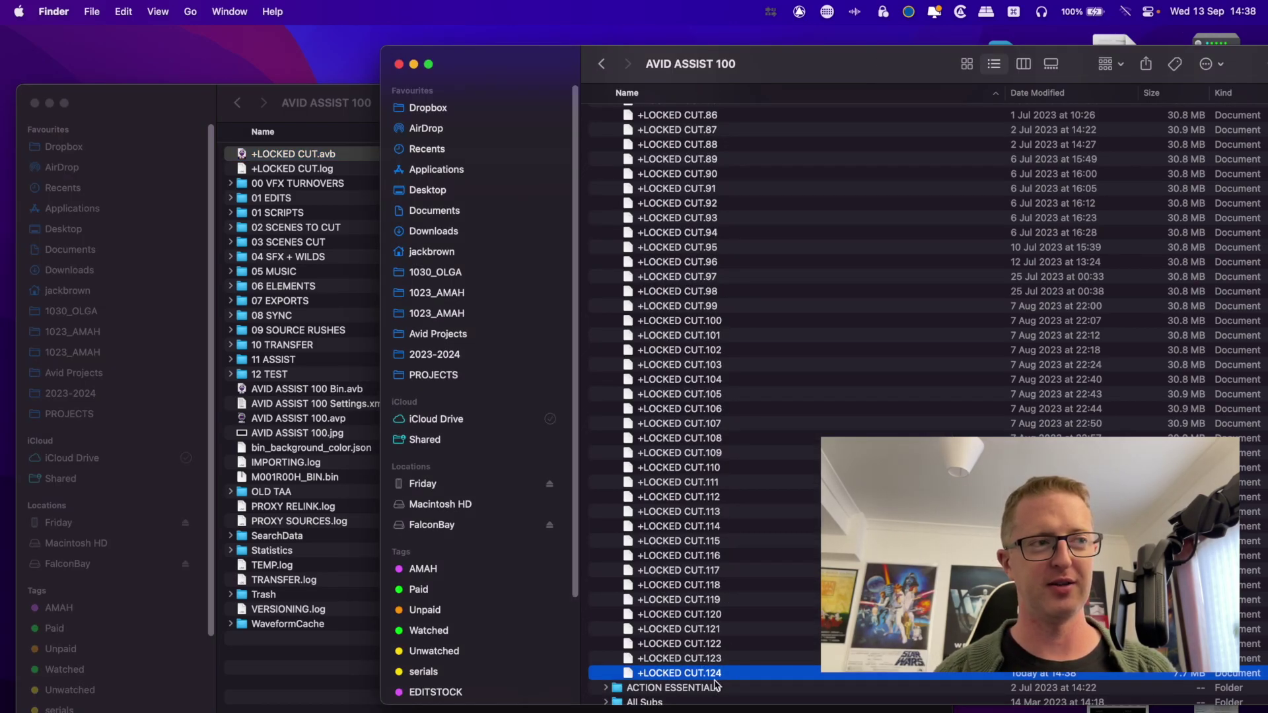
left_click(338, 115)
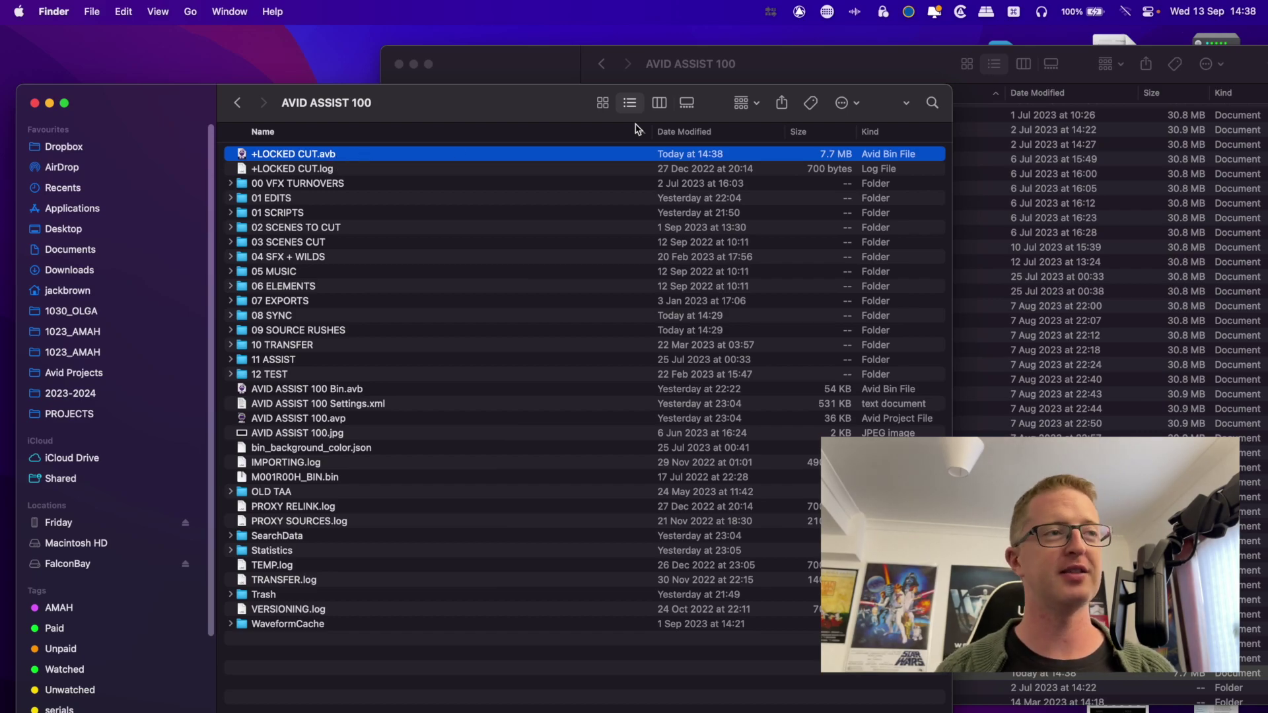
left_click(902, 58)
- Step up through older attic versions to select +LOCKED CUT.101
left_click(716, 643)
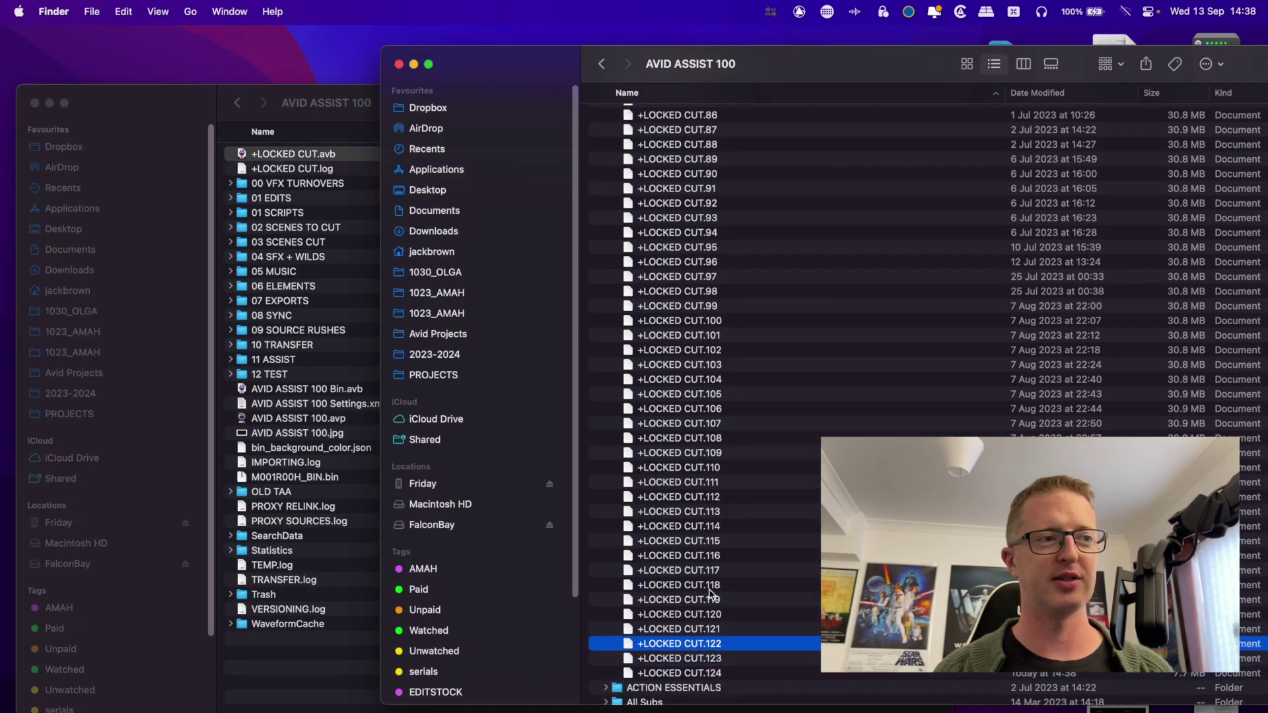
left_click(717, 585)
left_click(717, 541)
left_click(716, 469)
left_click(697, 336)
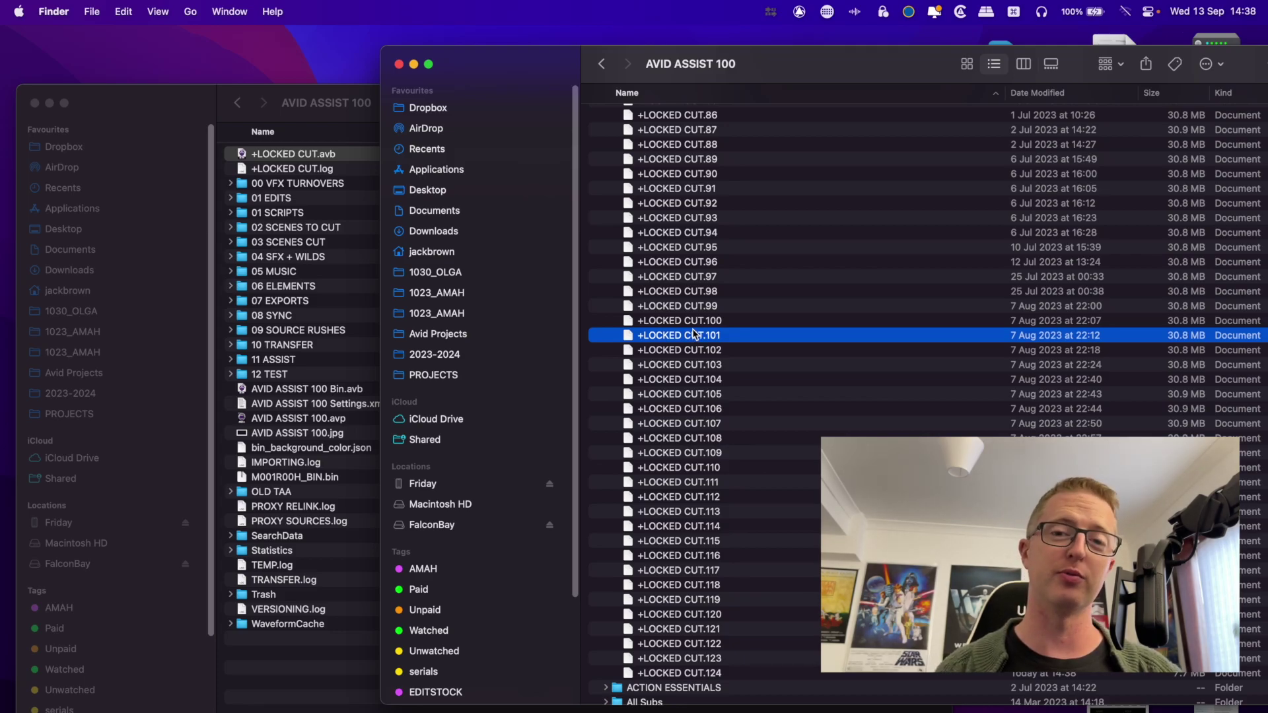
scroll(670, 317, "up", 5)
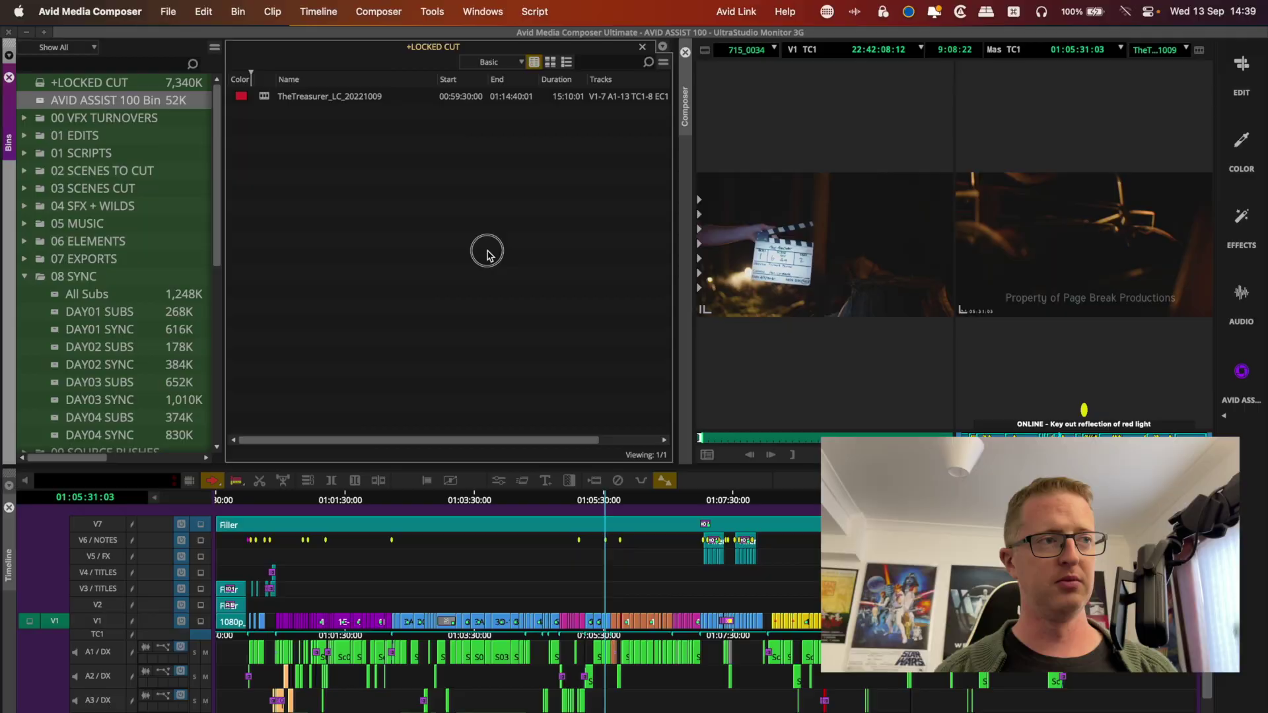
- Open Bin Settings - Current from the User settings to view the auto-save interval and attic limits
key("super+9")
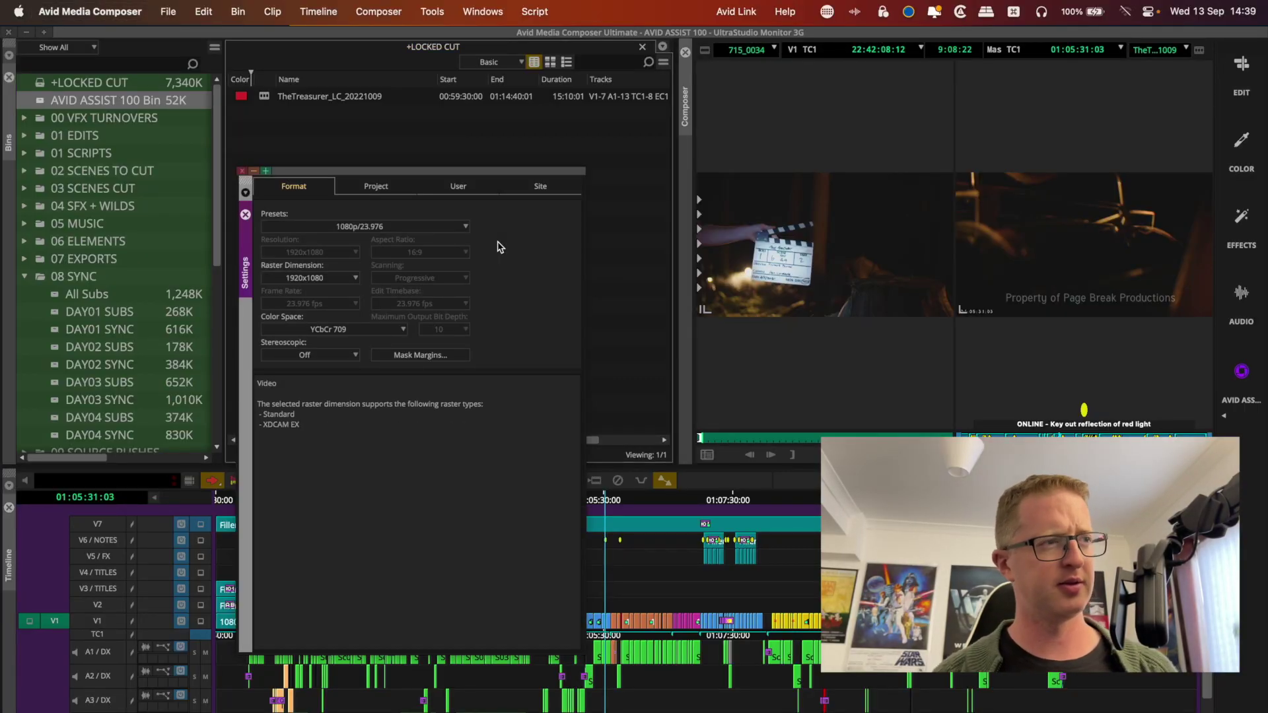
left_click(454, 186)
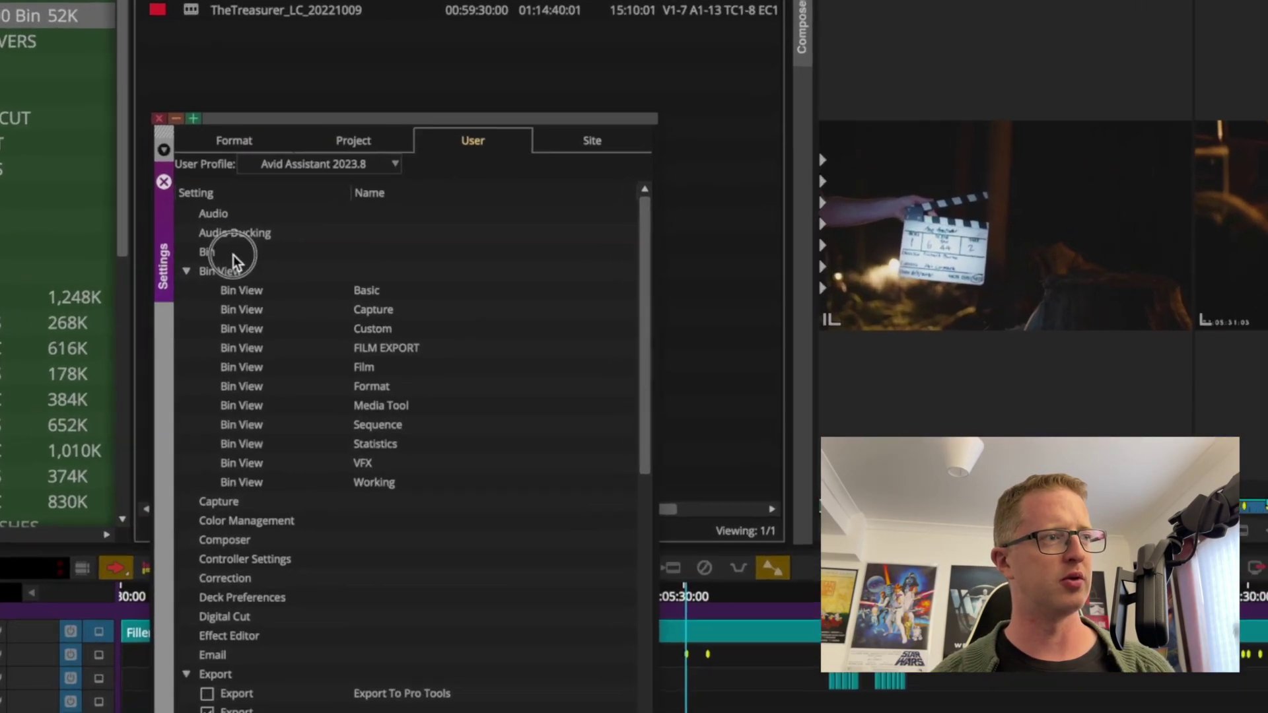
double_click(350, 263)
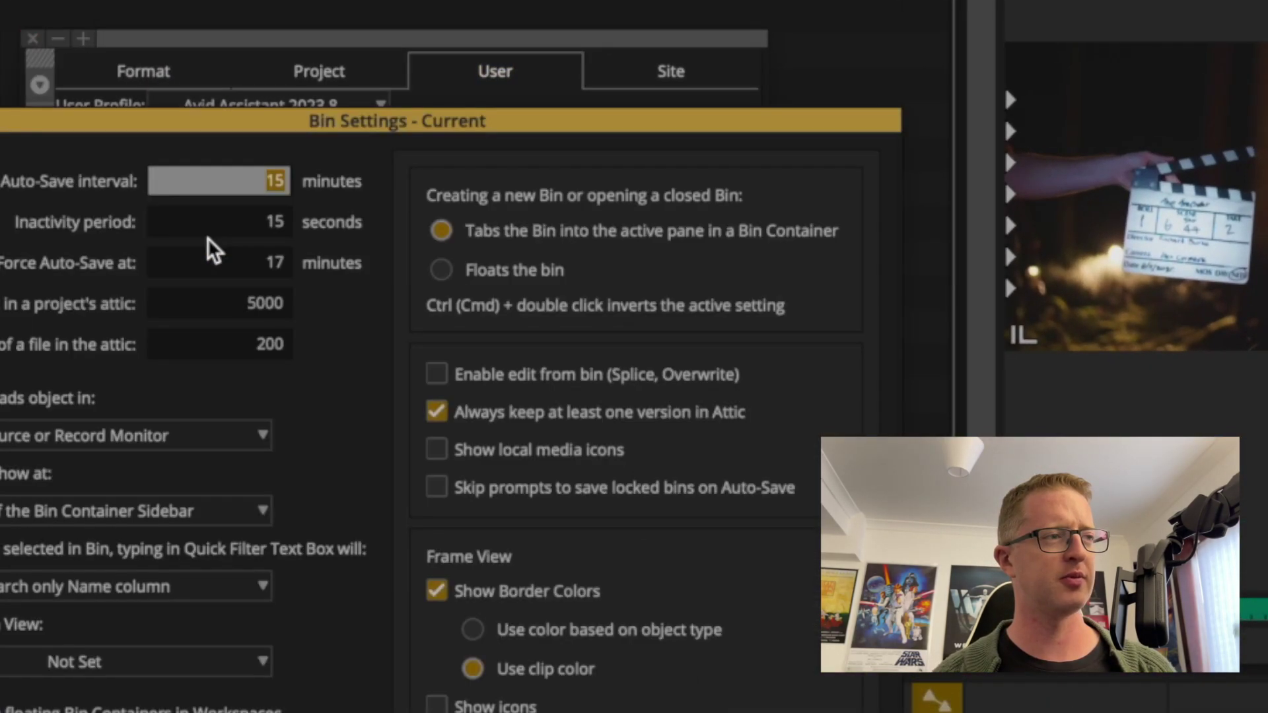
left_click_drag(449, 121, 661, 86)
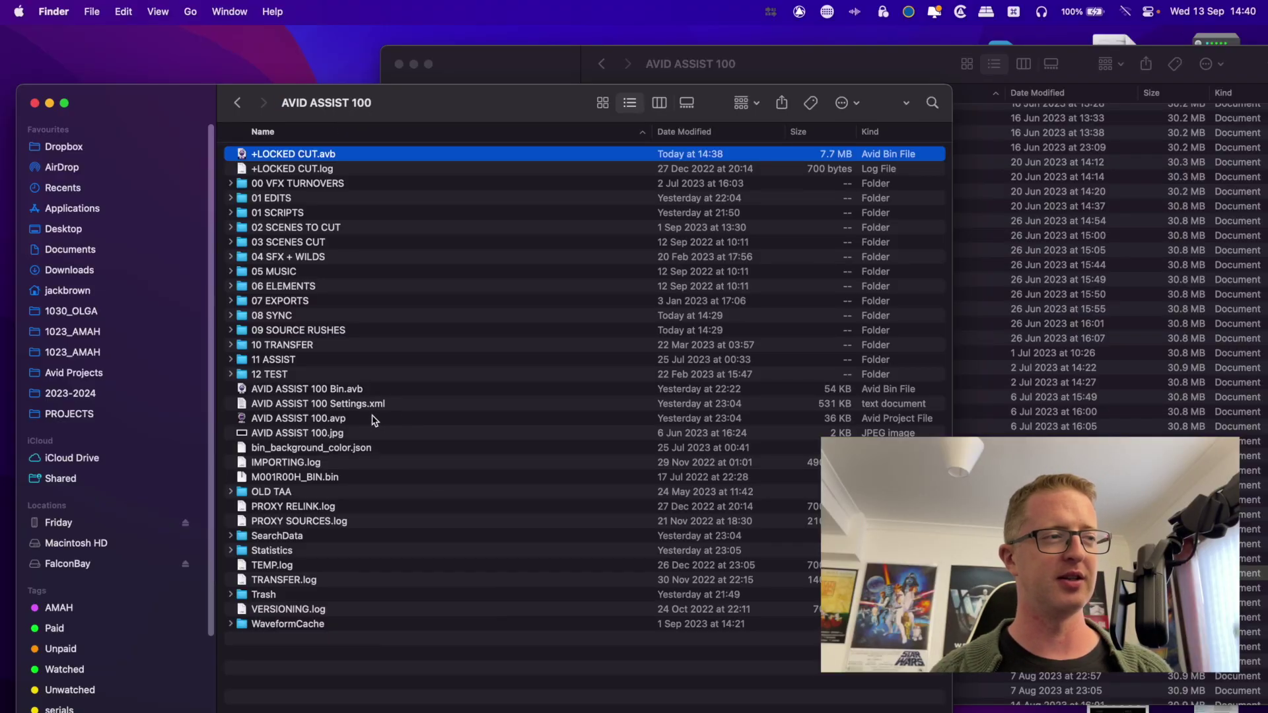
- Select AVID ASSIST 100.avp, then bring the attic's Bins listing in front and scroll through it
left_click(379, 423)
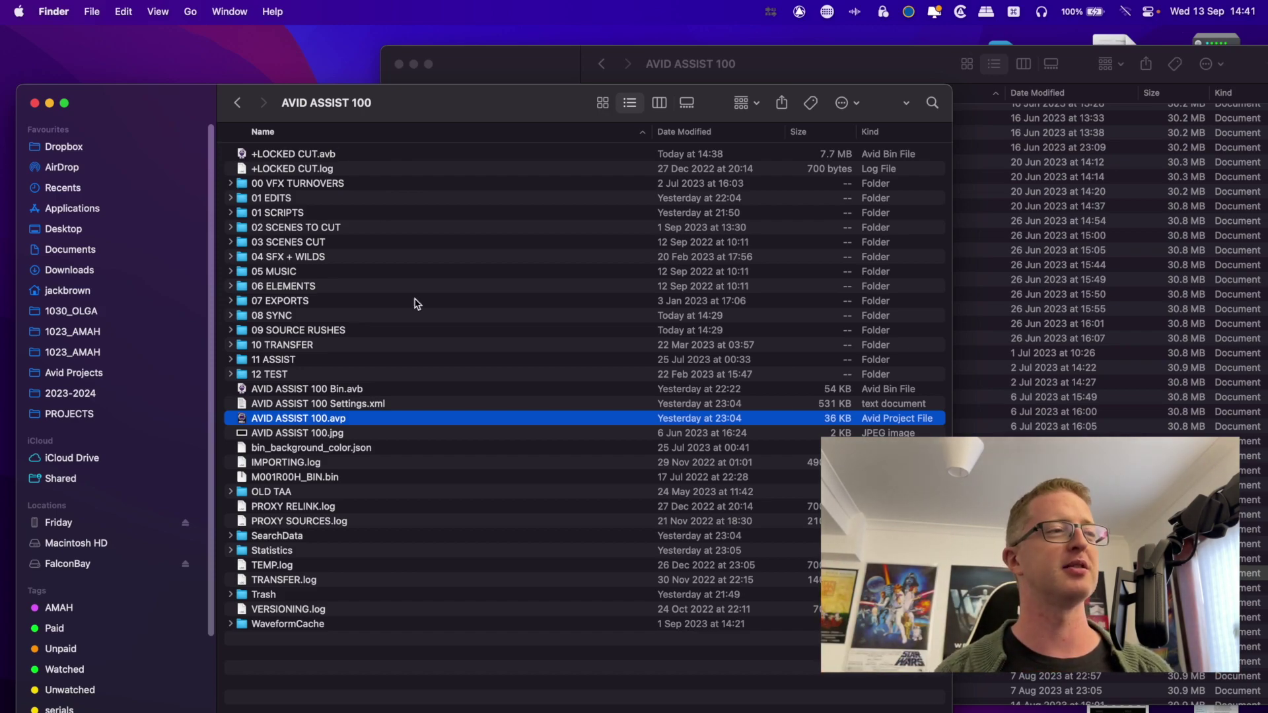
left_click(842, 73)
scroll(773, 469, "down", 10)
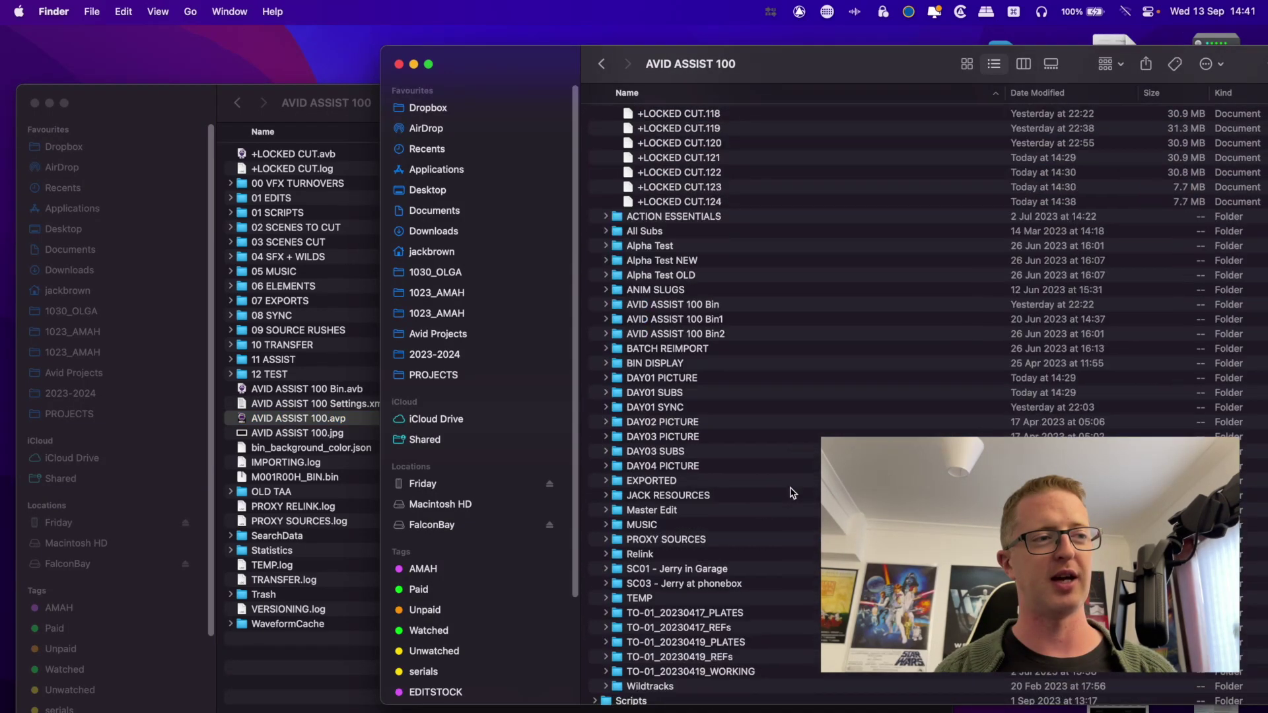
scroll(792, 492, "up", 15)
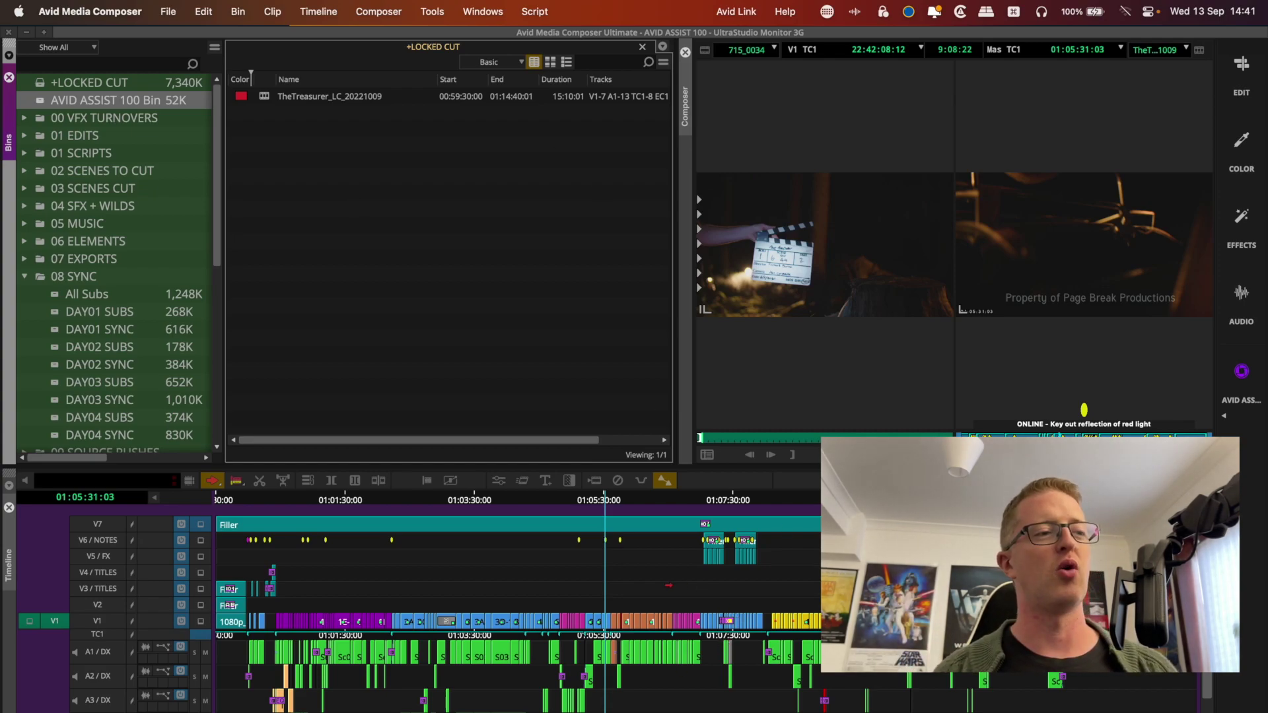
- Park at about 01:06:54, zoom the timeline in there, activate the +LOCKED CUT bin and switch to Finder
left_click(691, 502)
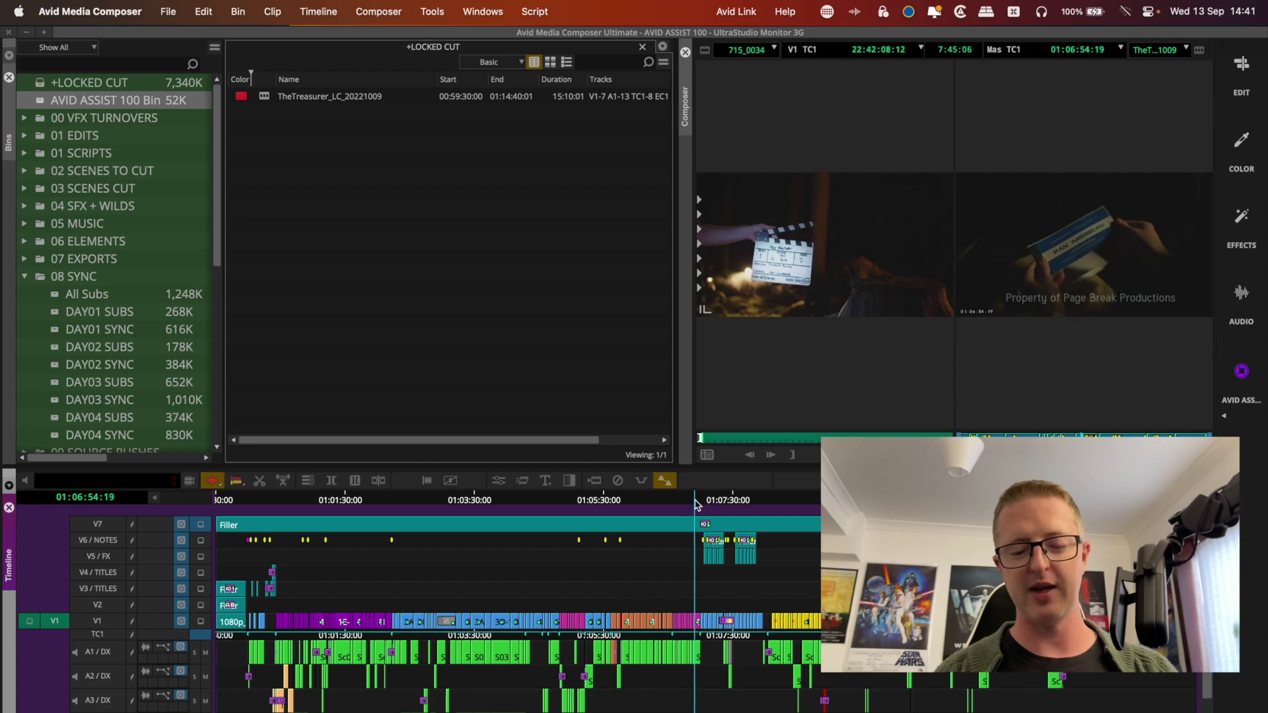
key("h")
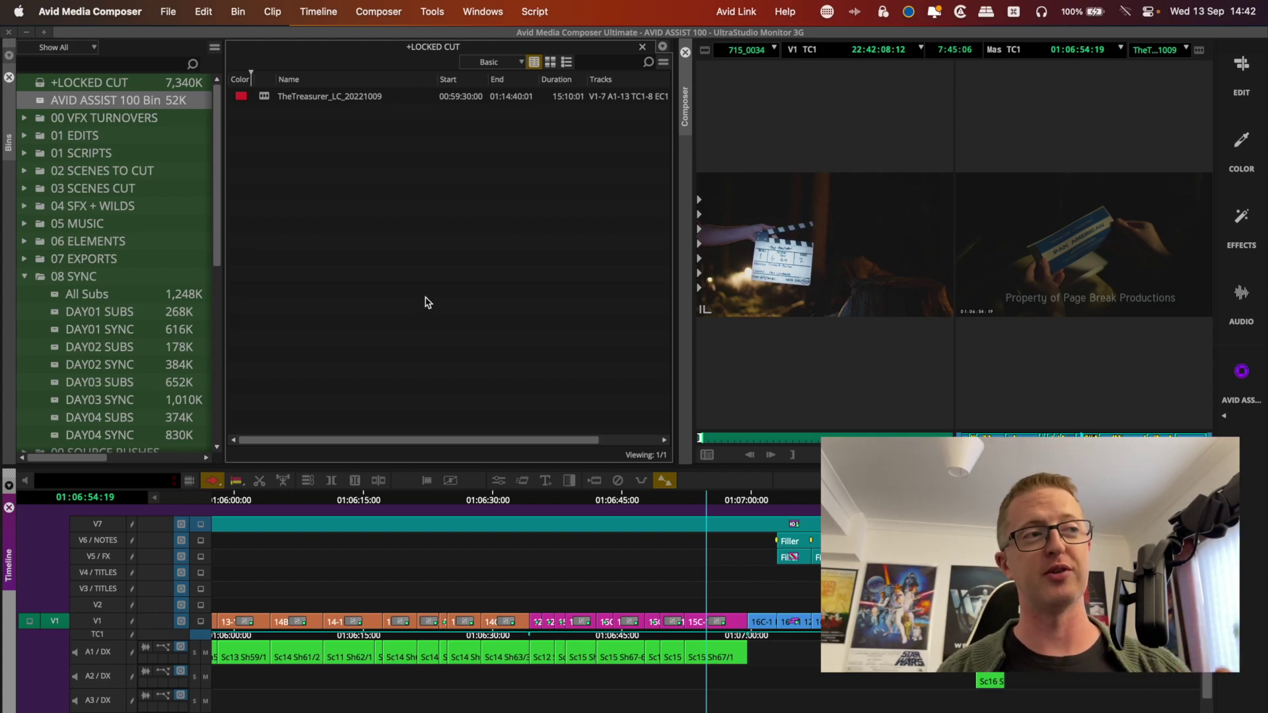
left_click(441, 294)
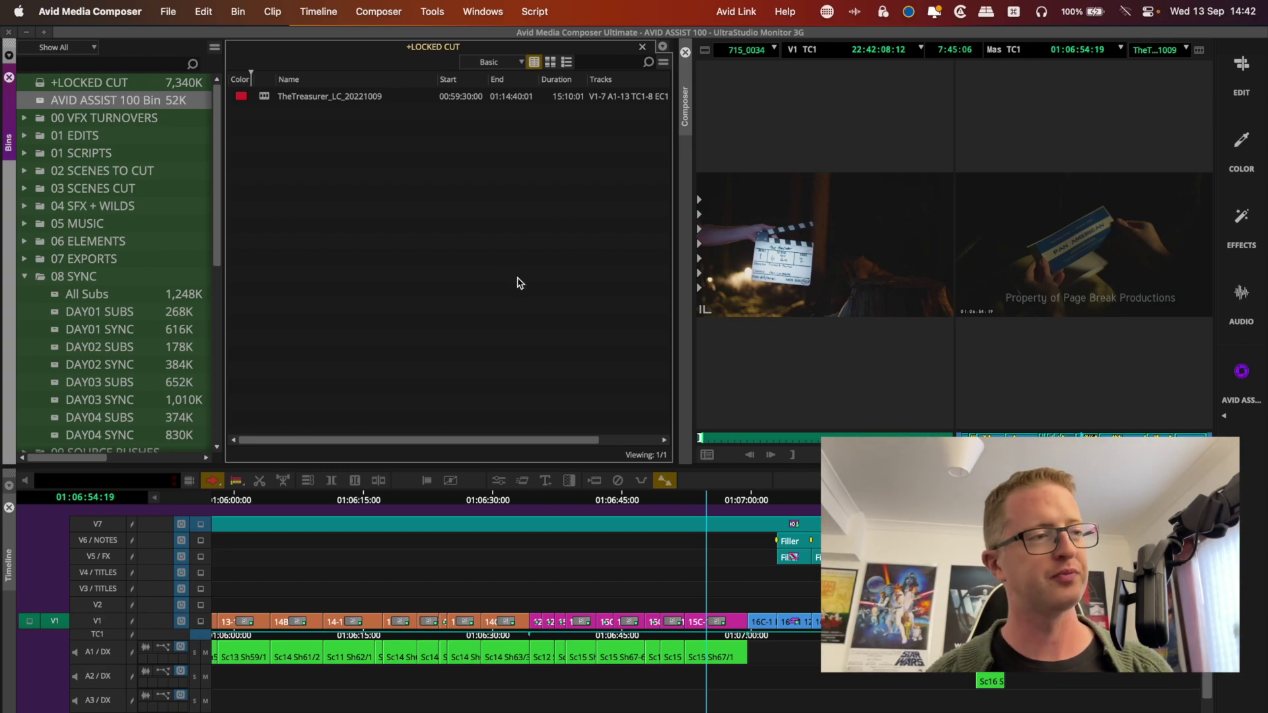
key("super+Tab")
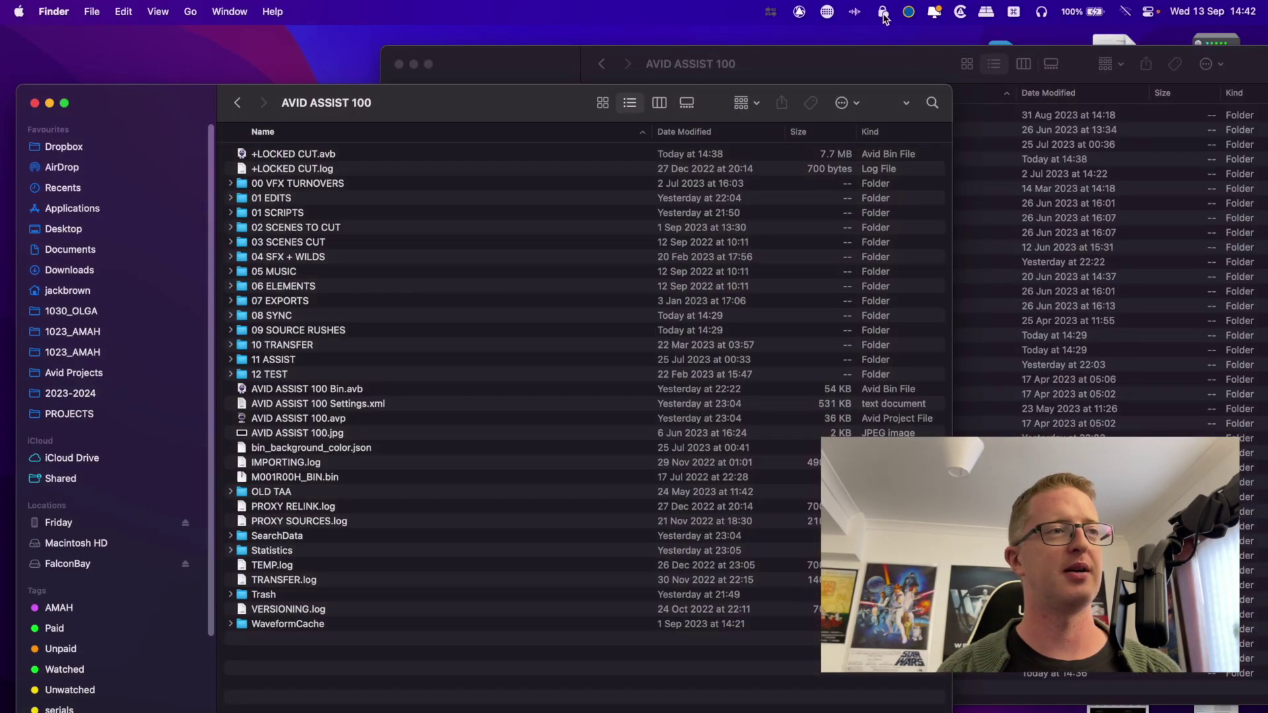
- Navigate from Macintosh HD through Users into the Shared folder
left_click_drag(509, 100, 456, 107)
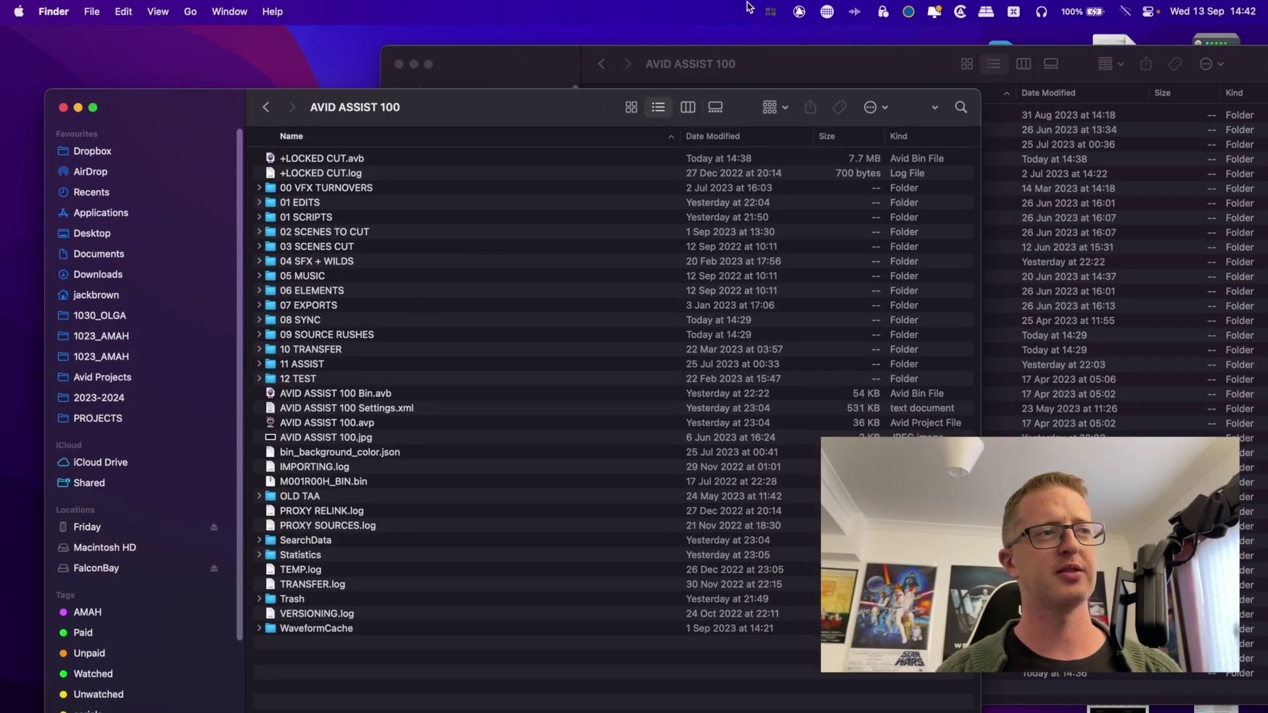
left_click(809, 63)
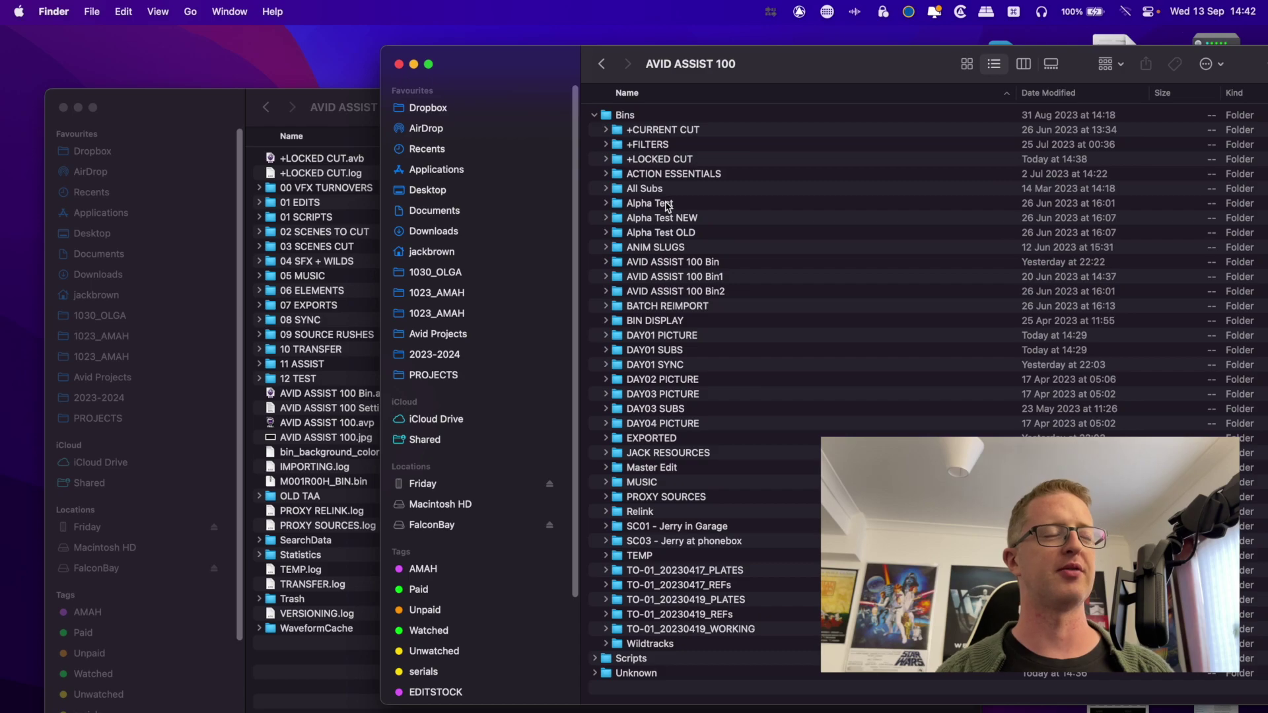
left_click(491, 508)
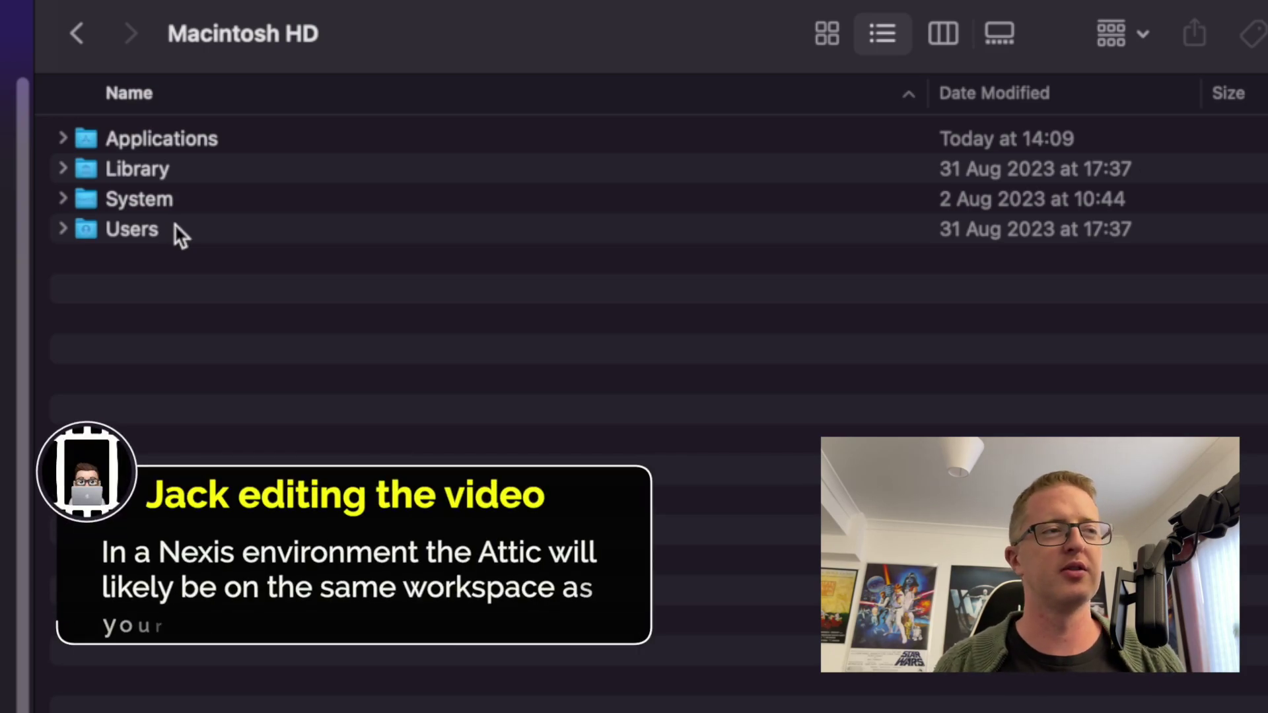
double_click(154, 231)
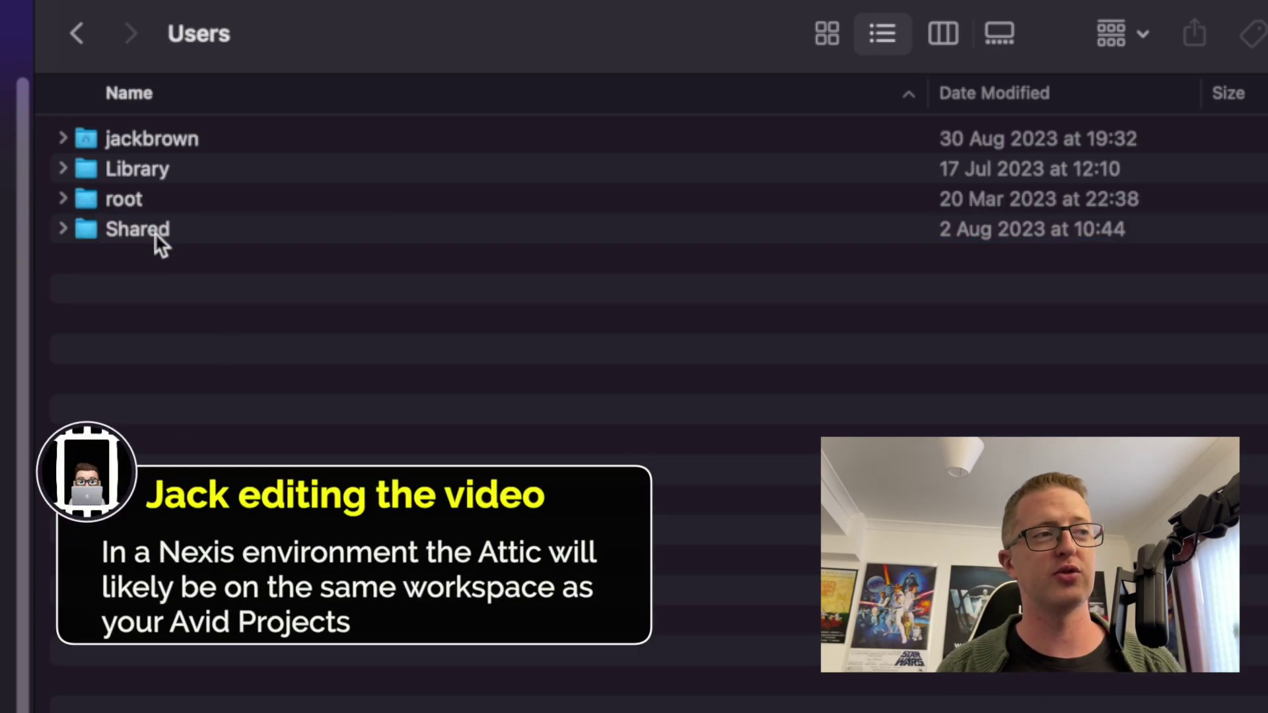
left_click(171, 224)
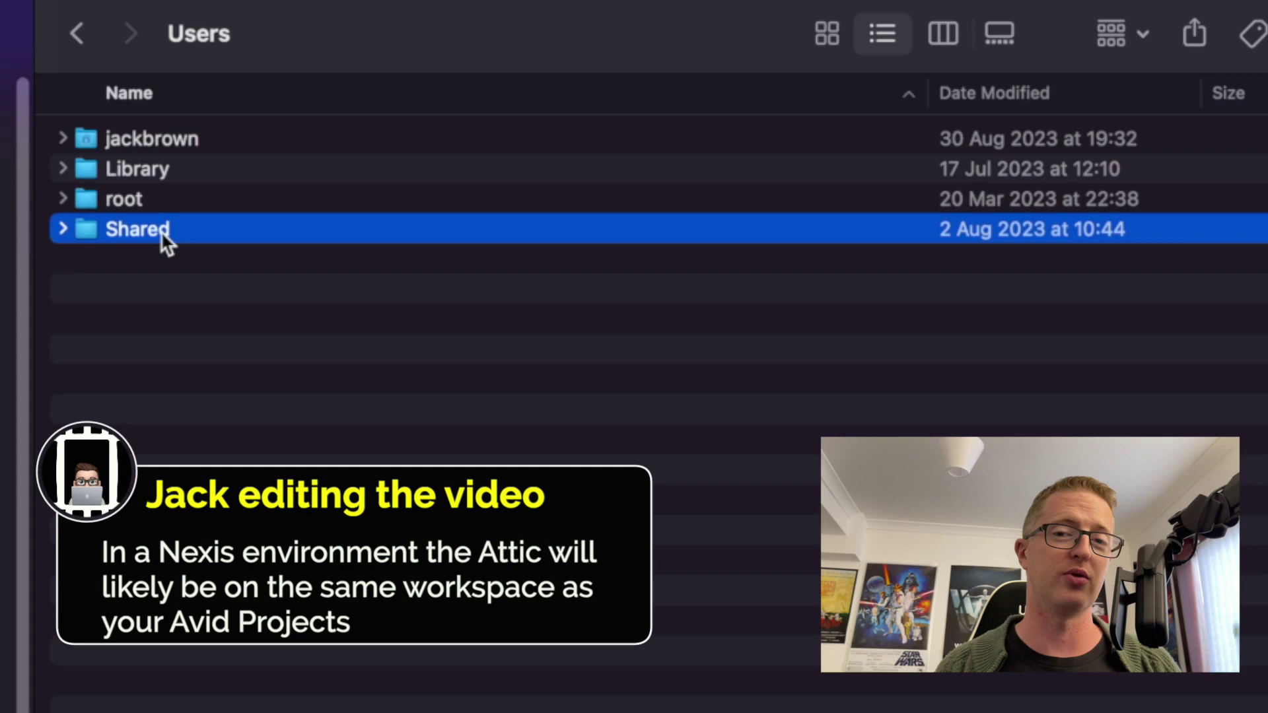
double_click(162, 231)
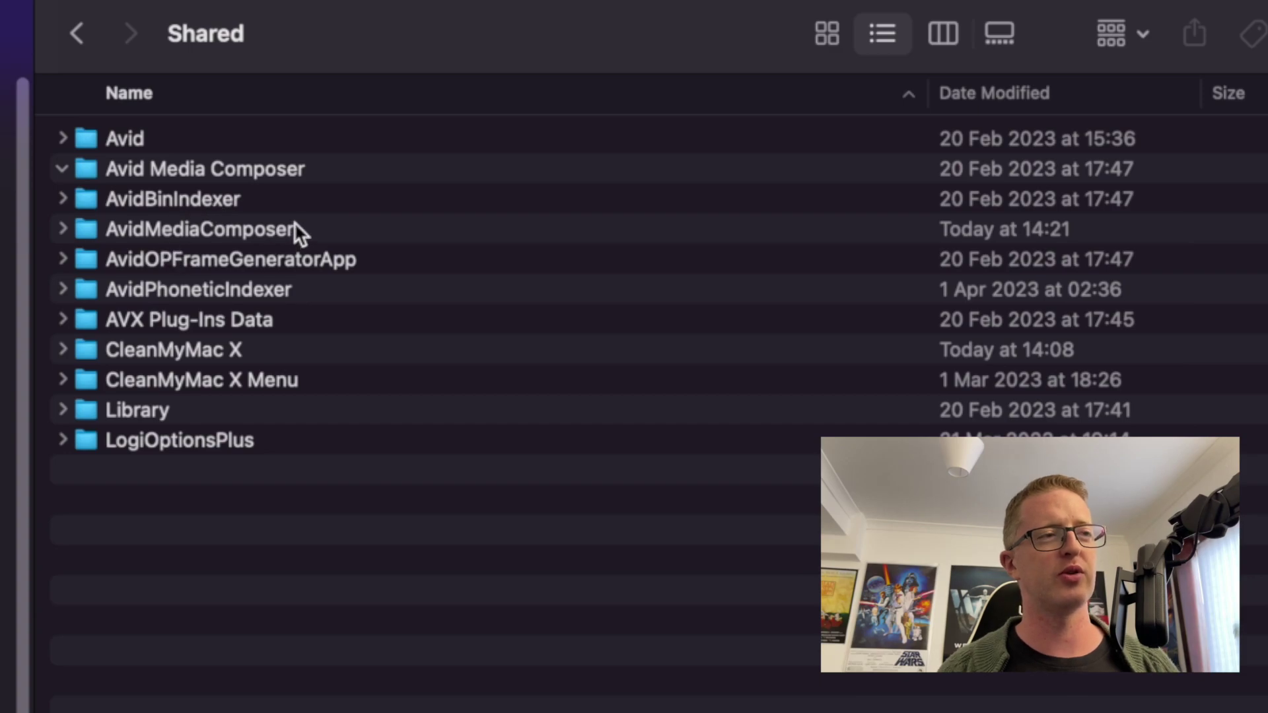
- Open the AvidMediaComposer folder and then its Avid Attic folder
left_click(312, 230)
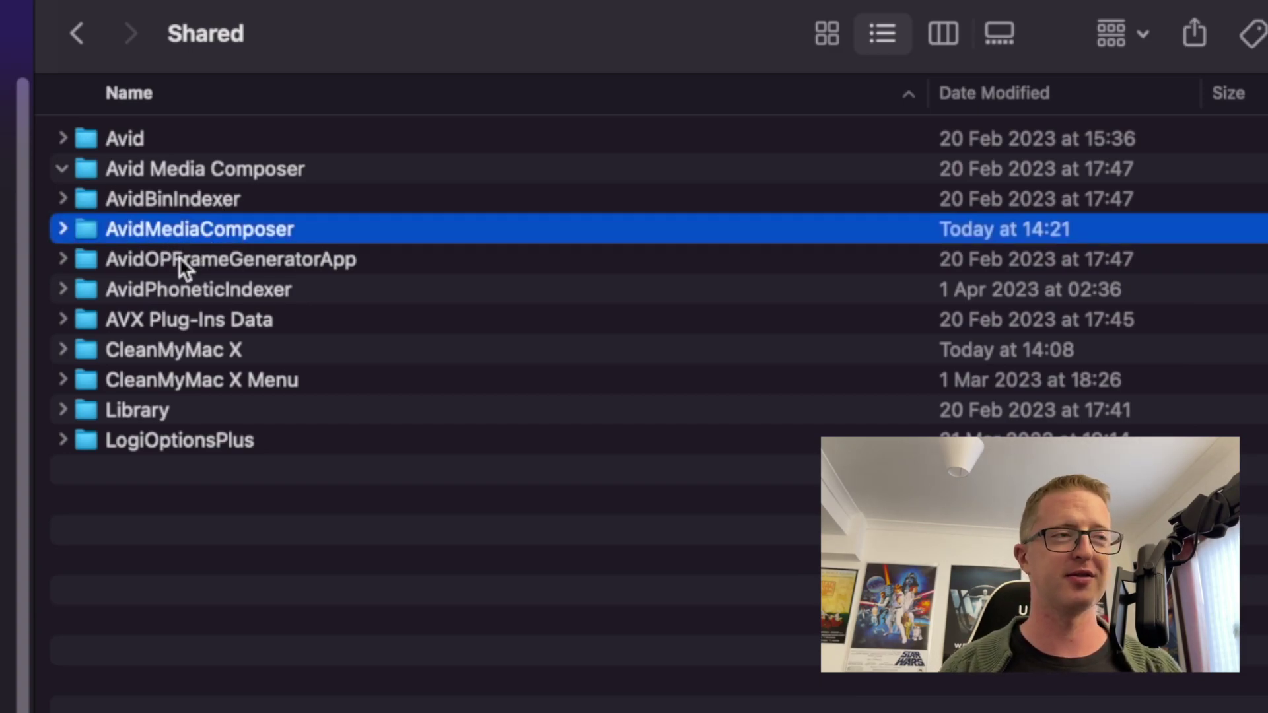
left_click(152, 175)
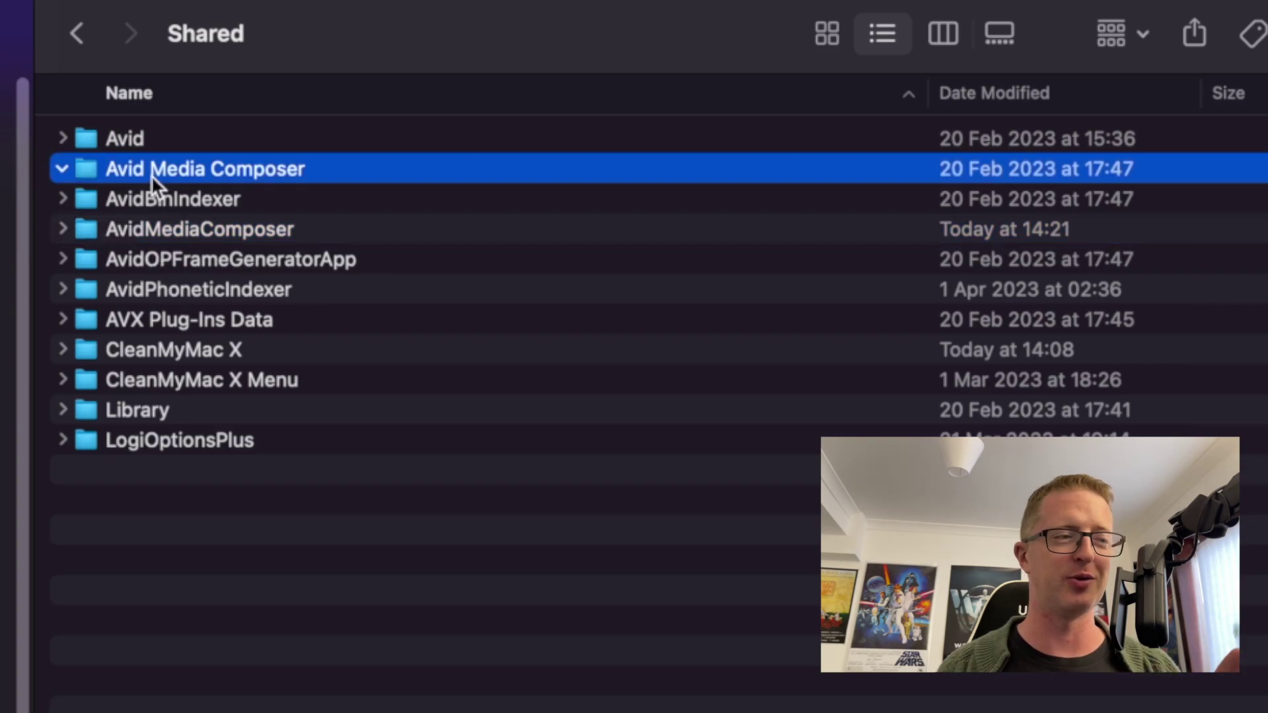
left_click(249, 231)
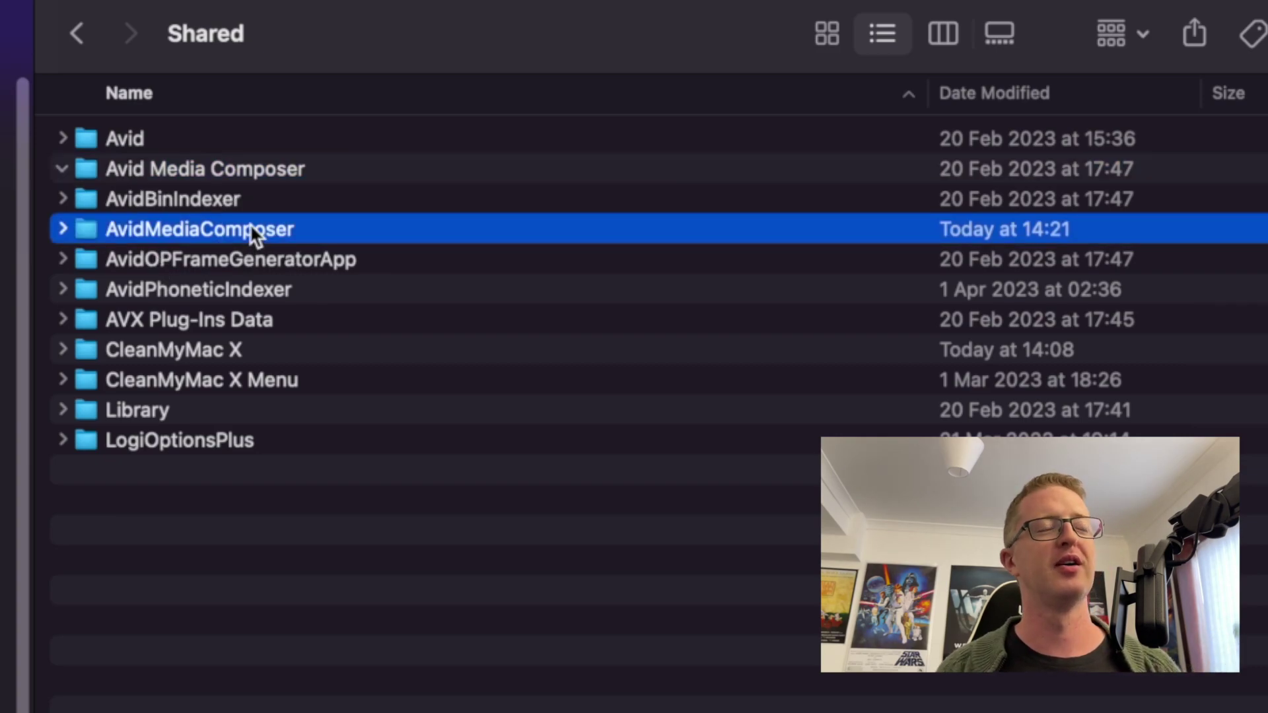
double_click(251, 221)
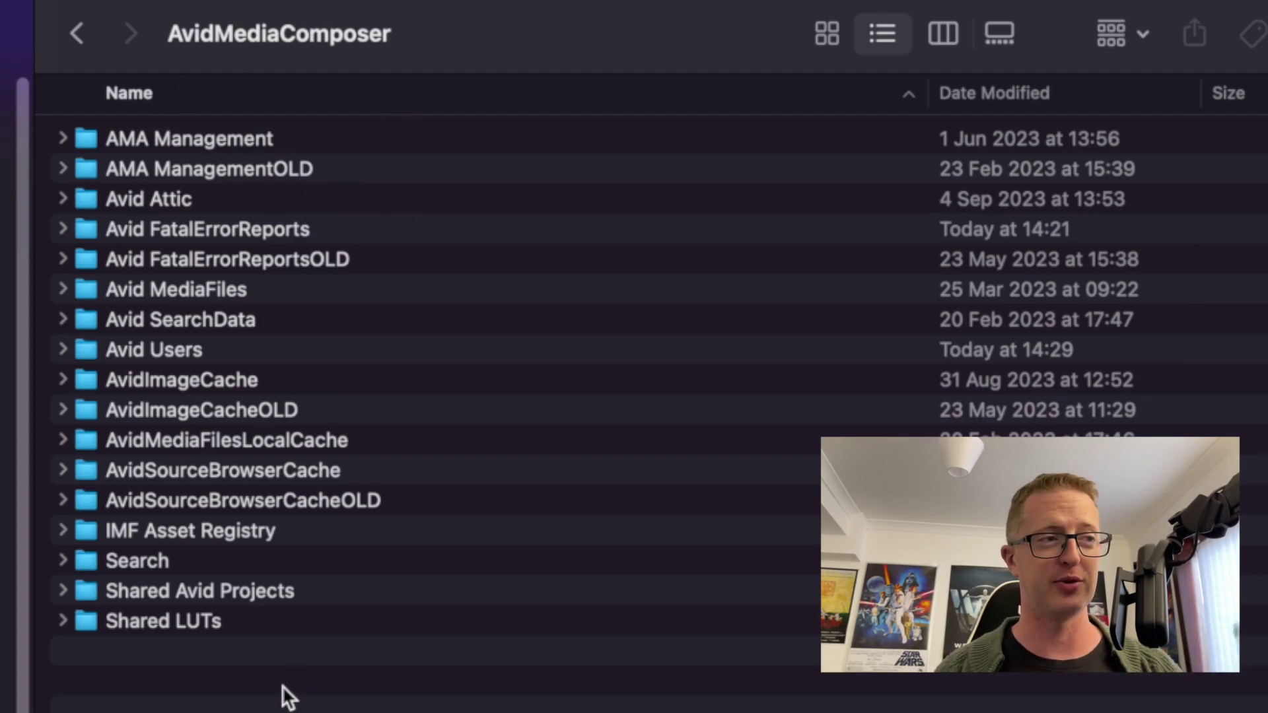
left_click(214, 358)
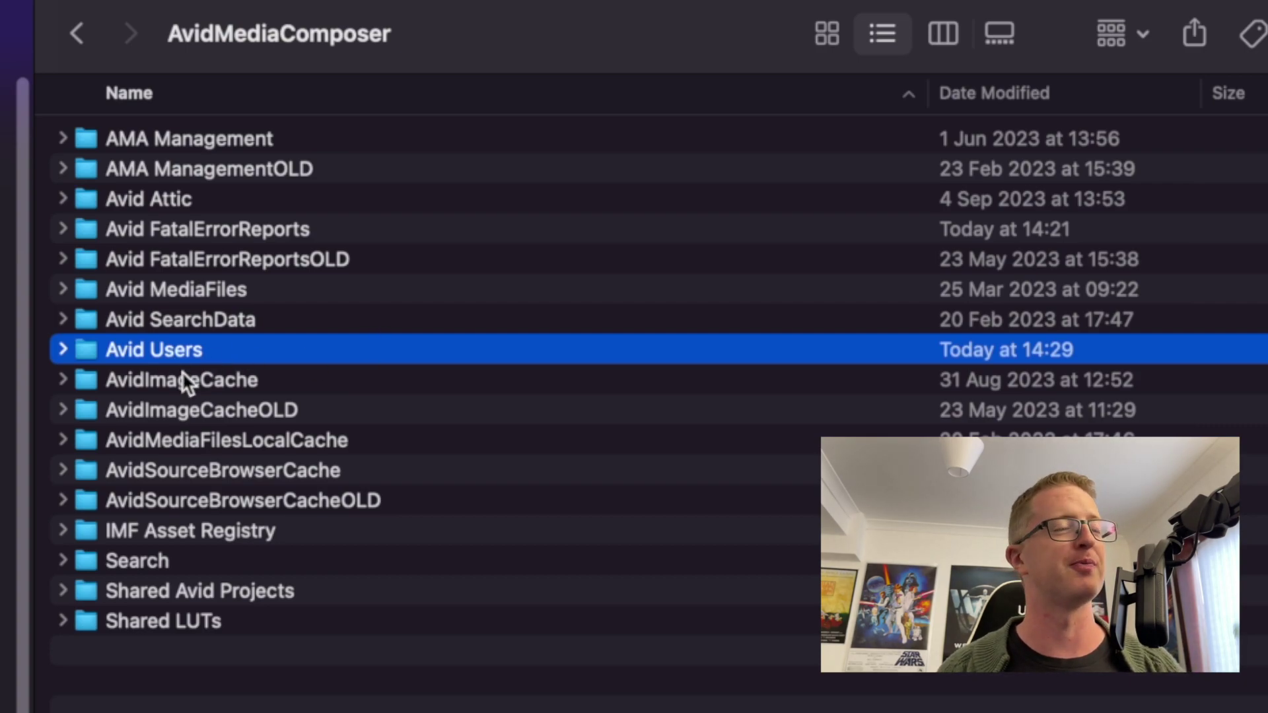
left_click(223, 198)
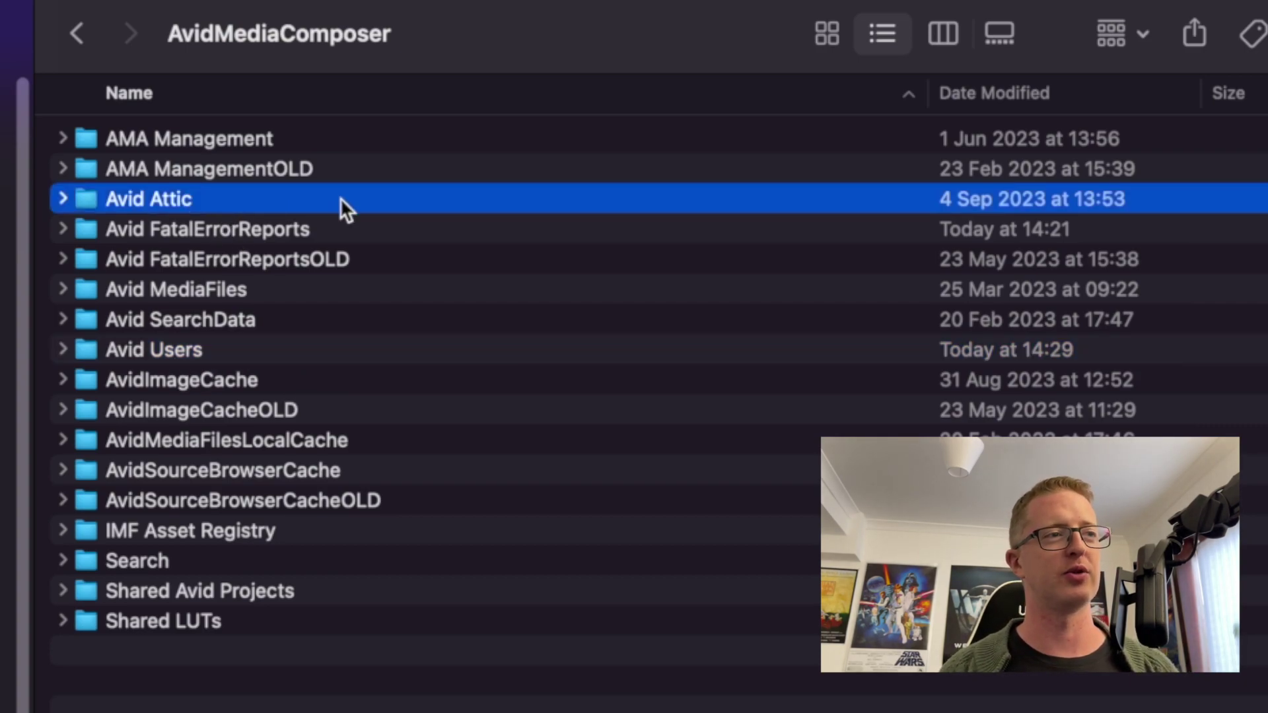
double_click(193, 200)
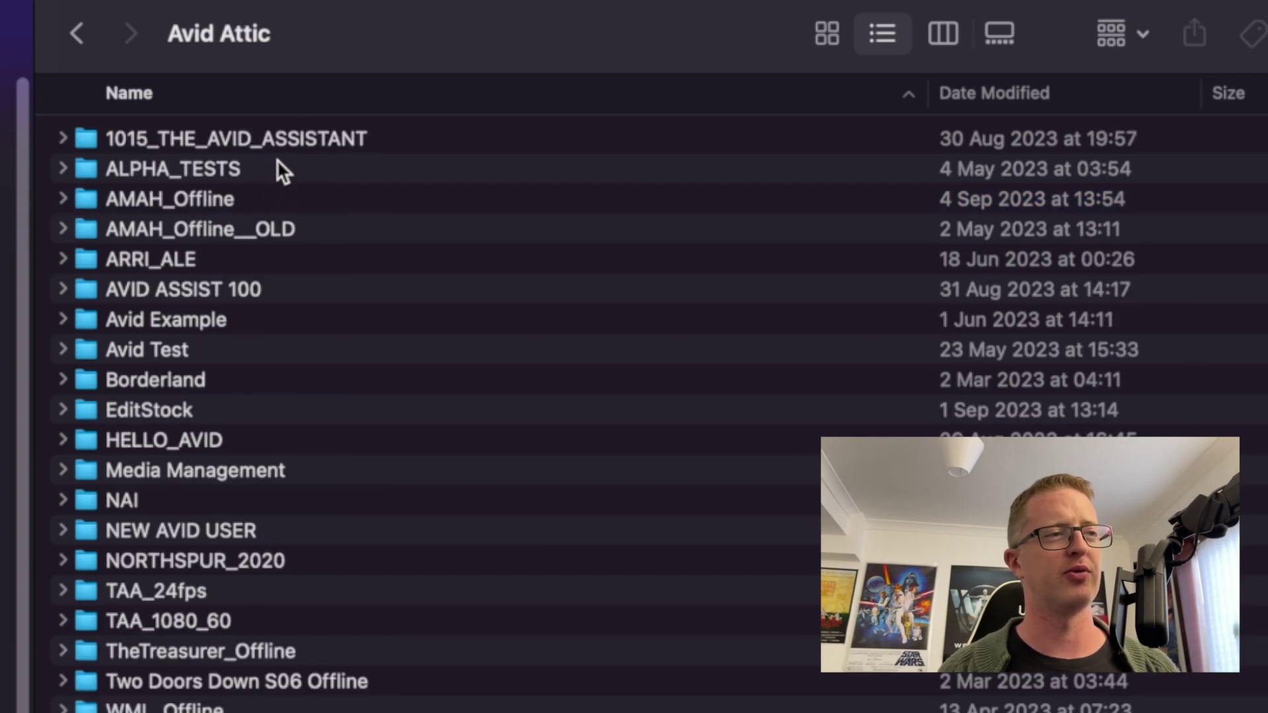
- Open AVID ASSIST 100, then Bins, then the +LOCKED CUT folder in the attic
left_click(234, 288)
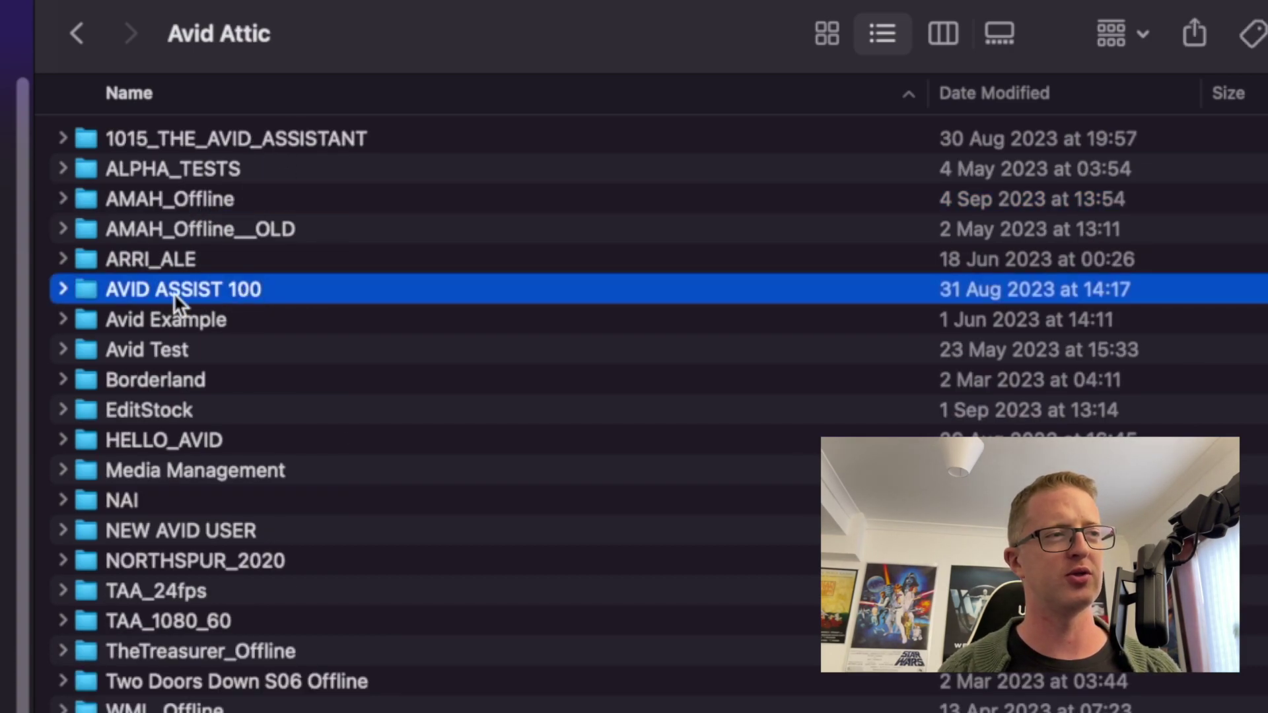
double_click(264, 289)
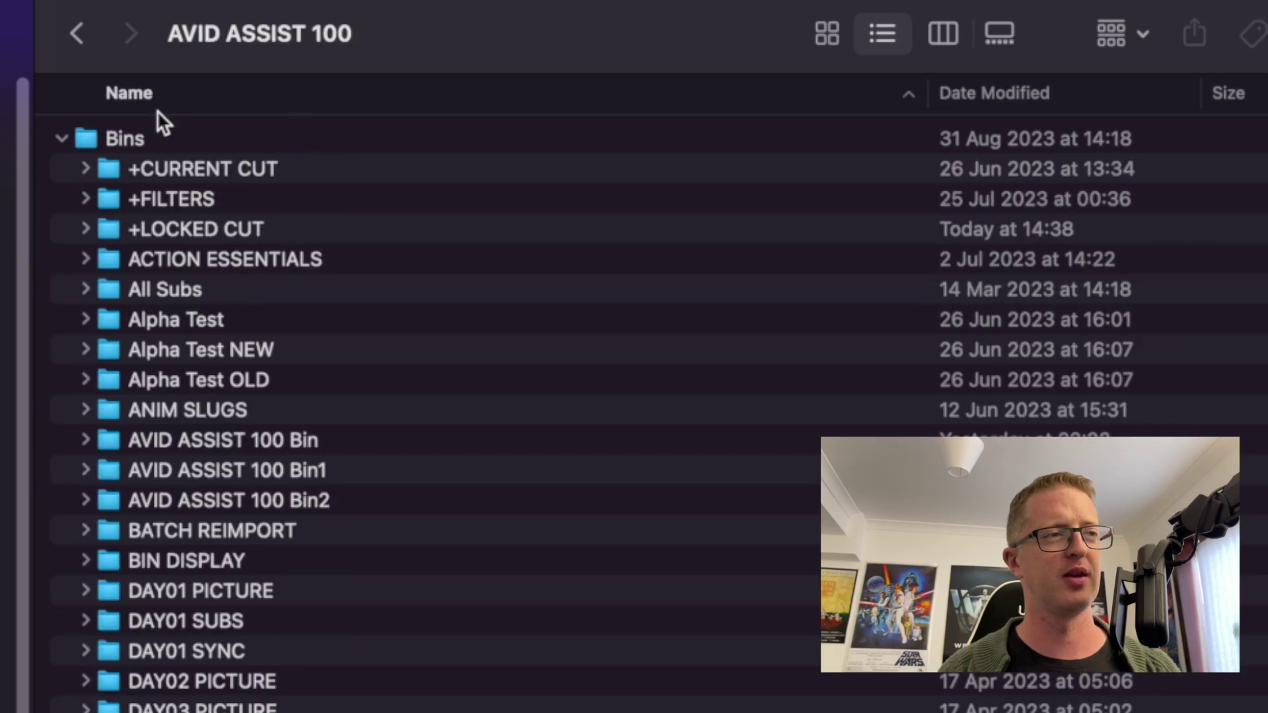
double_click(143, 136)
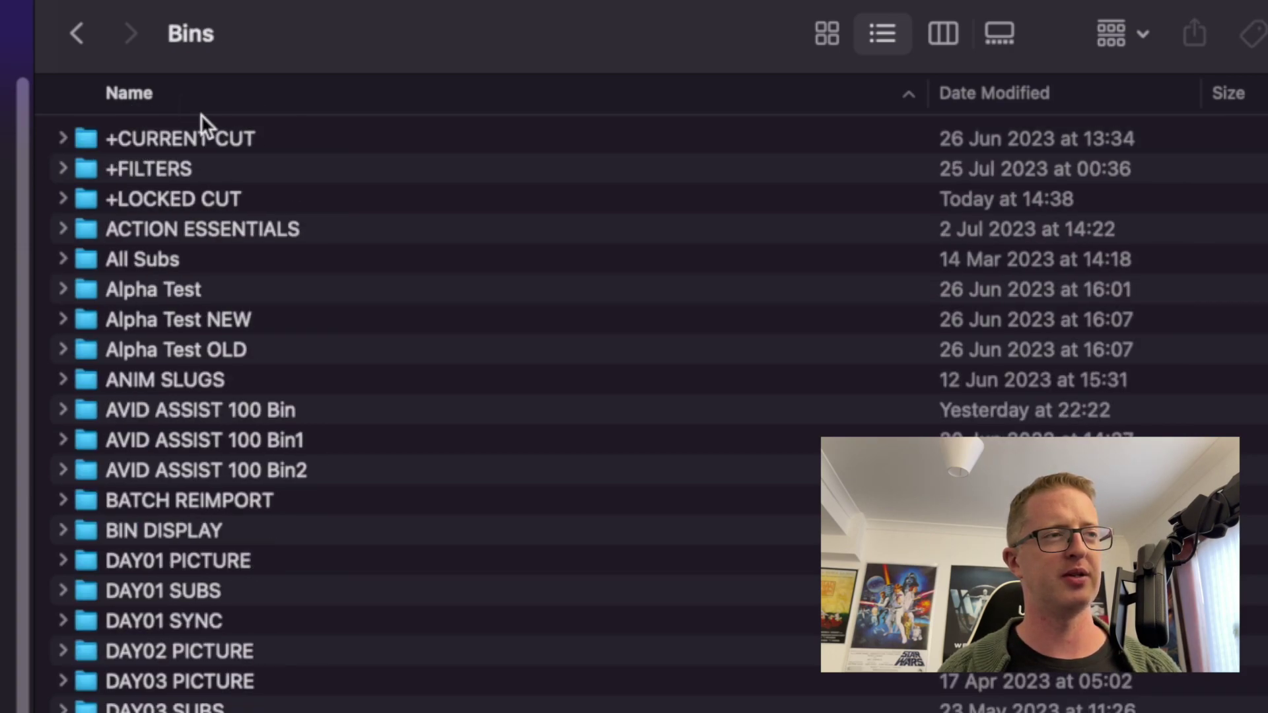
left_click(169, 195)
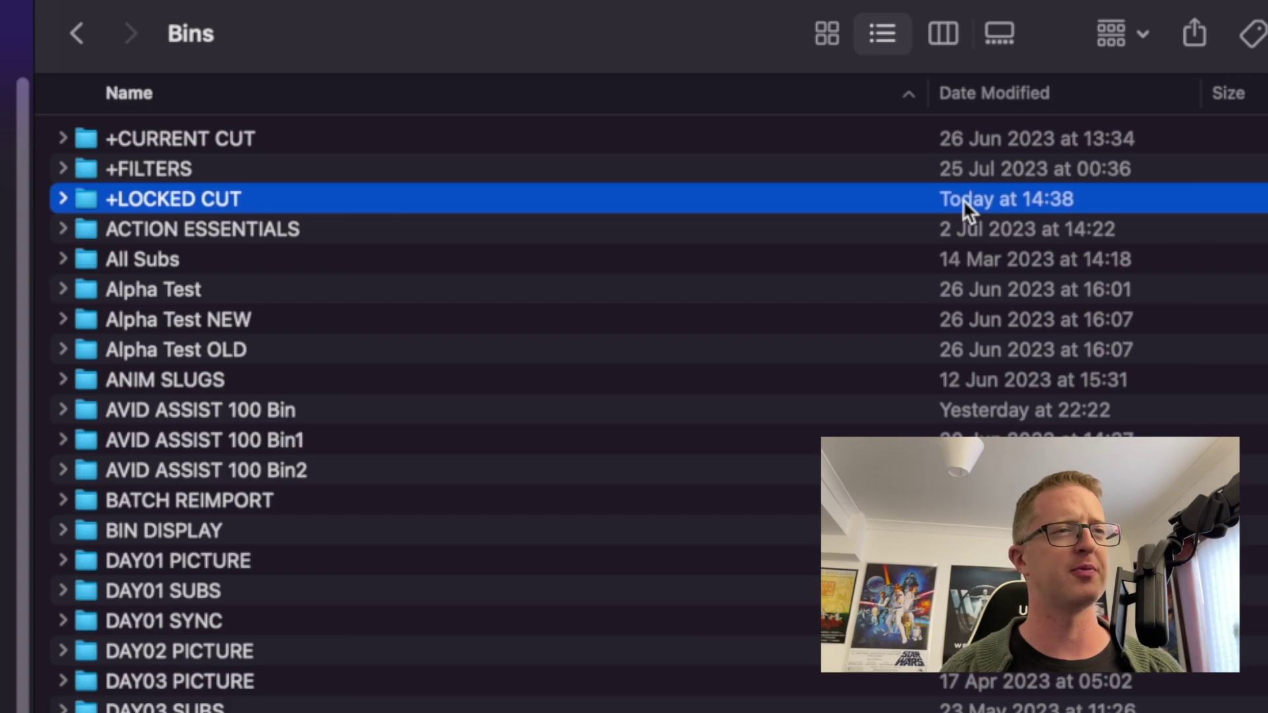
double_click(236, 193)
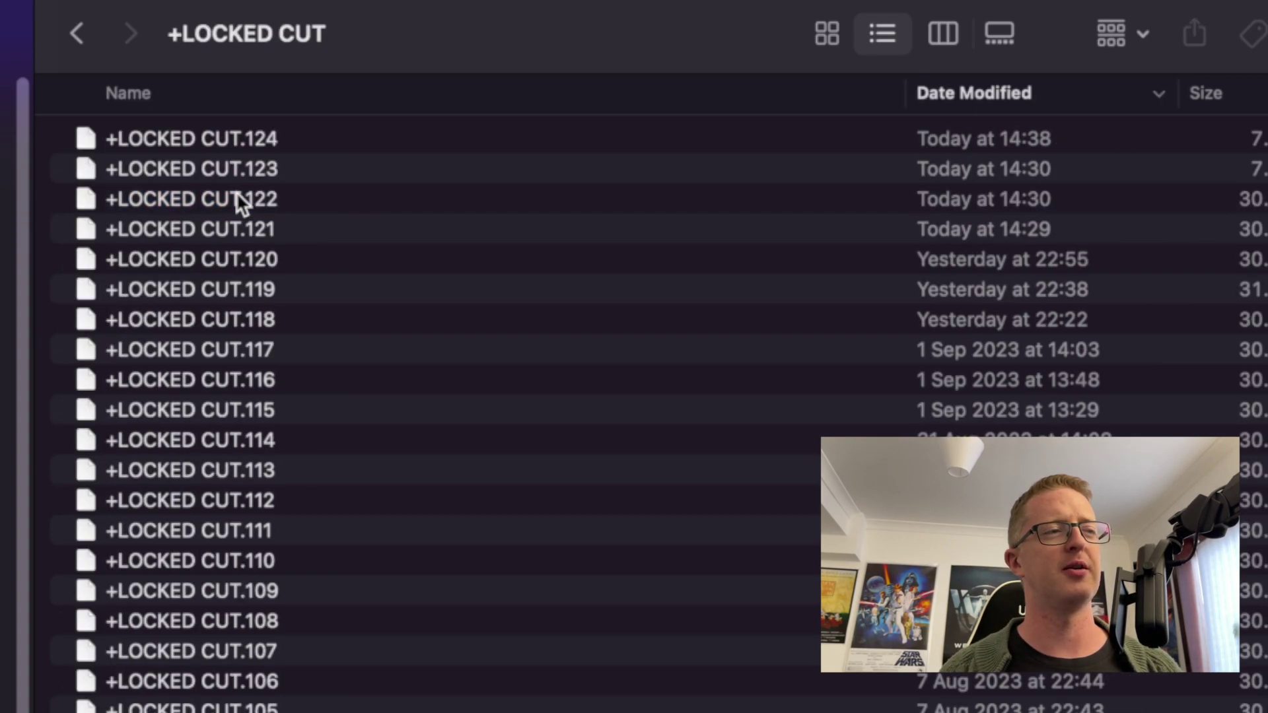
- Sort the backups newest first and step through +LOCKED CUT.124 down to .121
left_click(1033, 91)
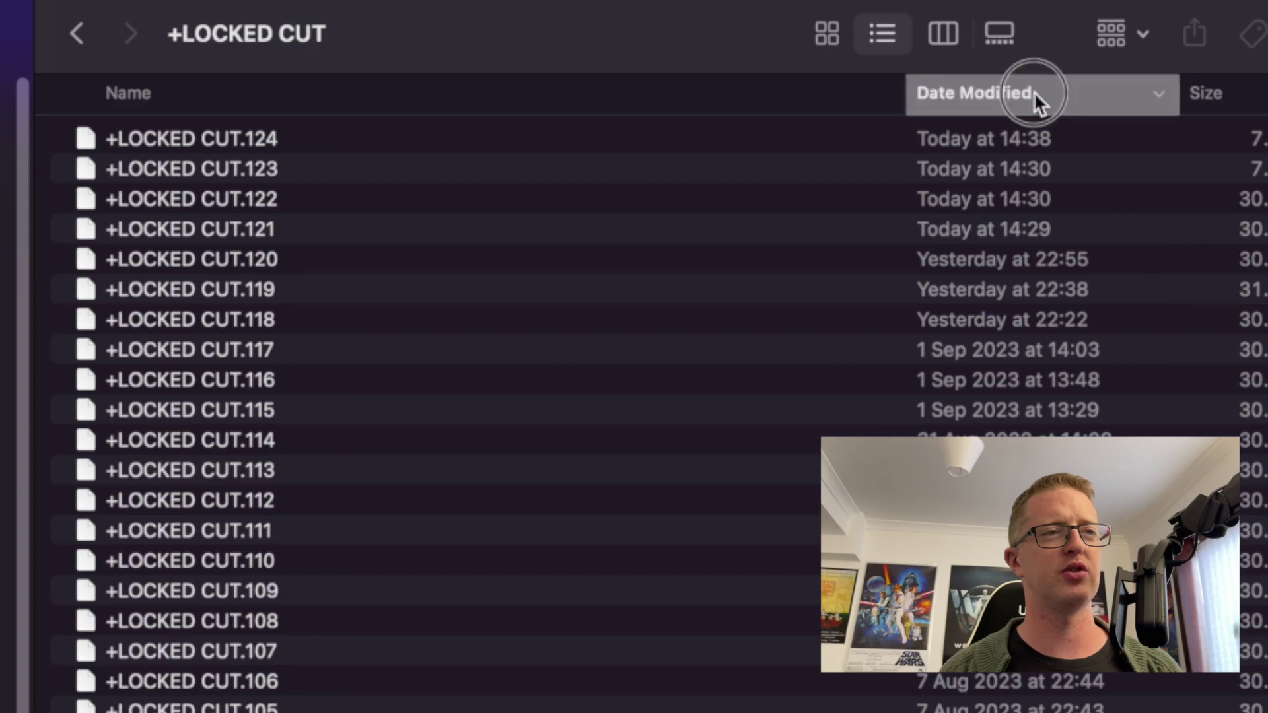
left_click(1030, 94)
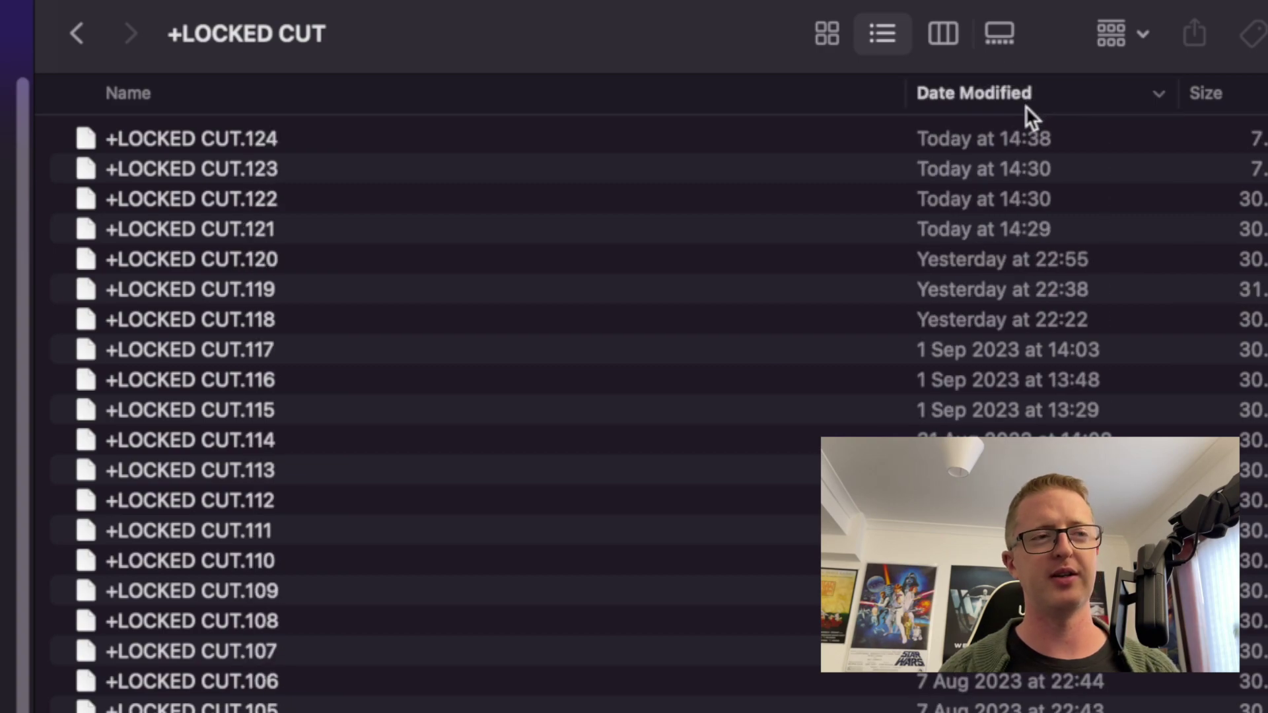
left_click(959, 146)
left_click(972, 170)
left_click(974, 196)
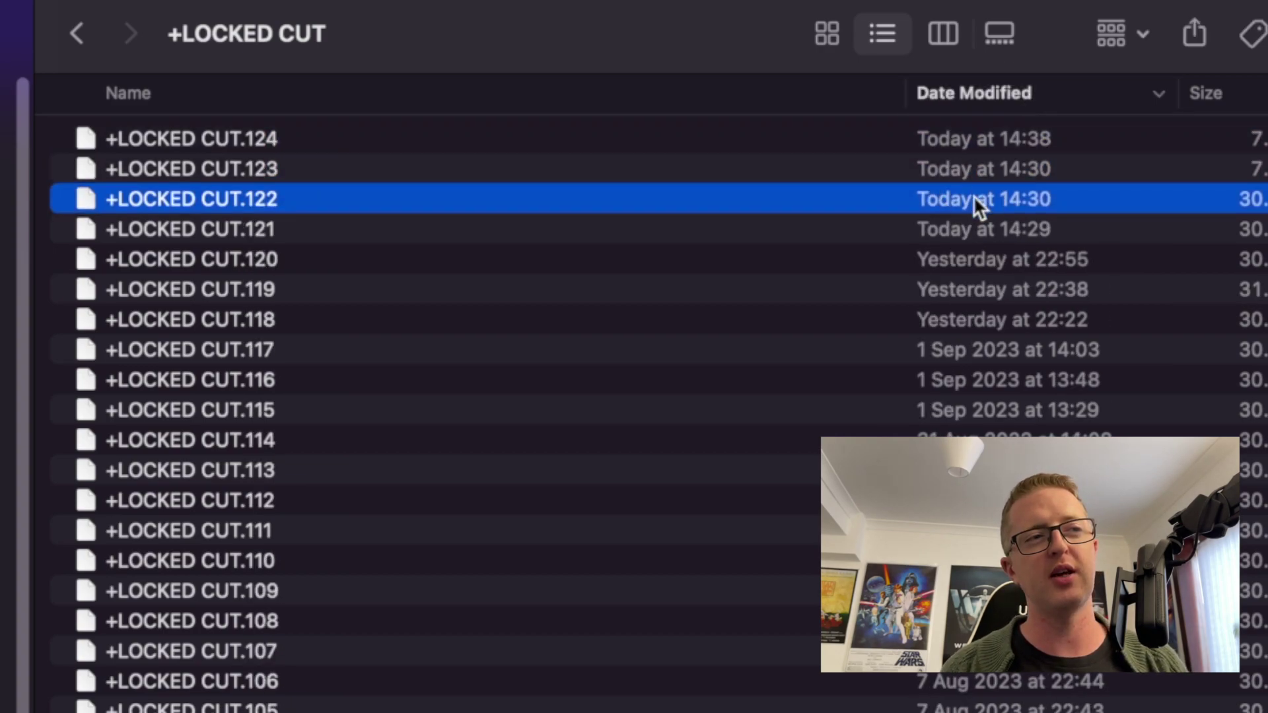
left_click(977, 218)
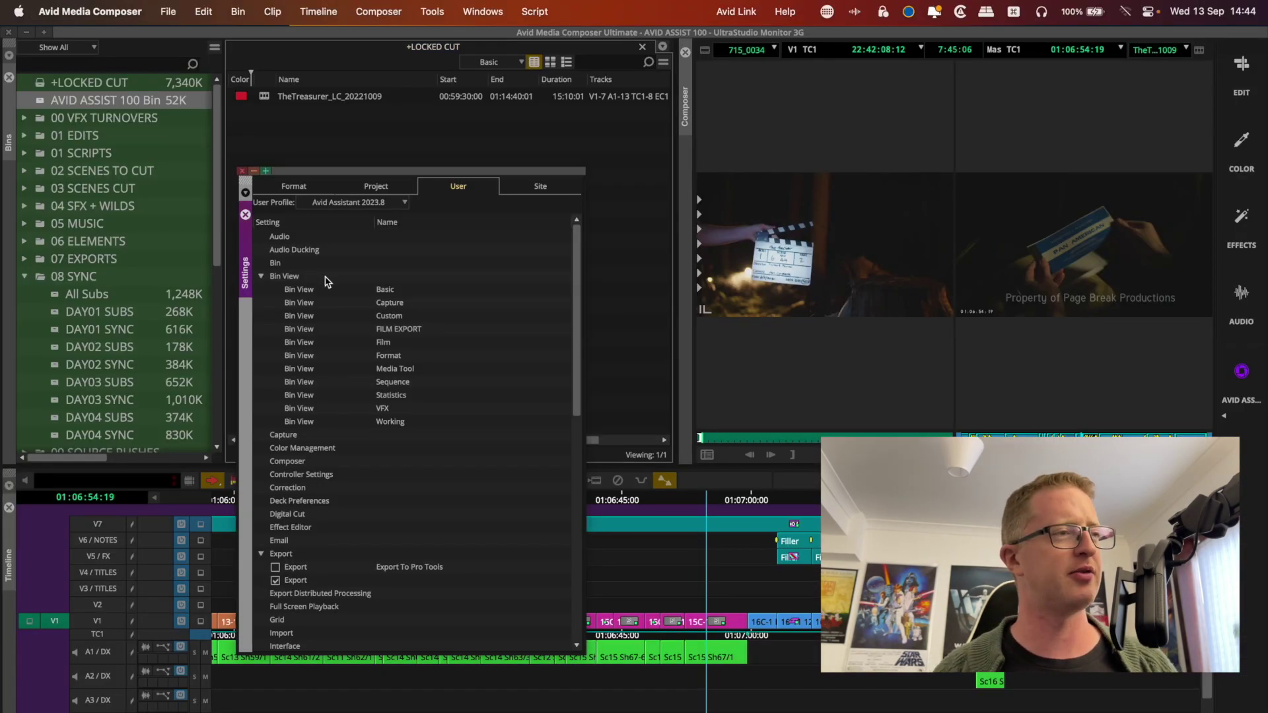
- Open the current profile's Bin settings and move the dialog off to the right
left_click(301, 265)
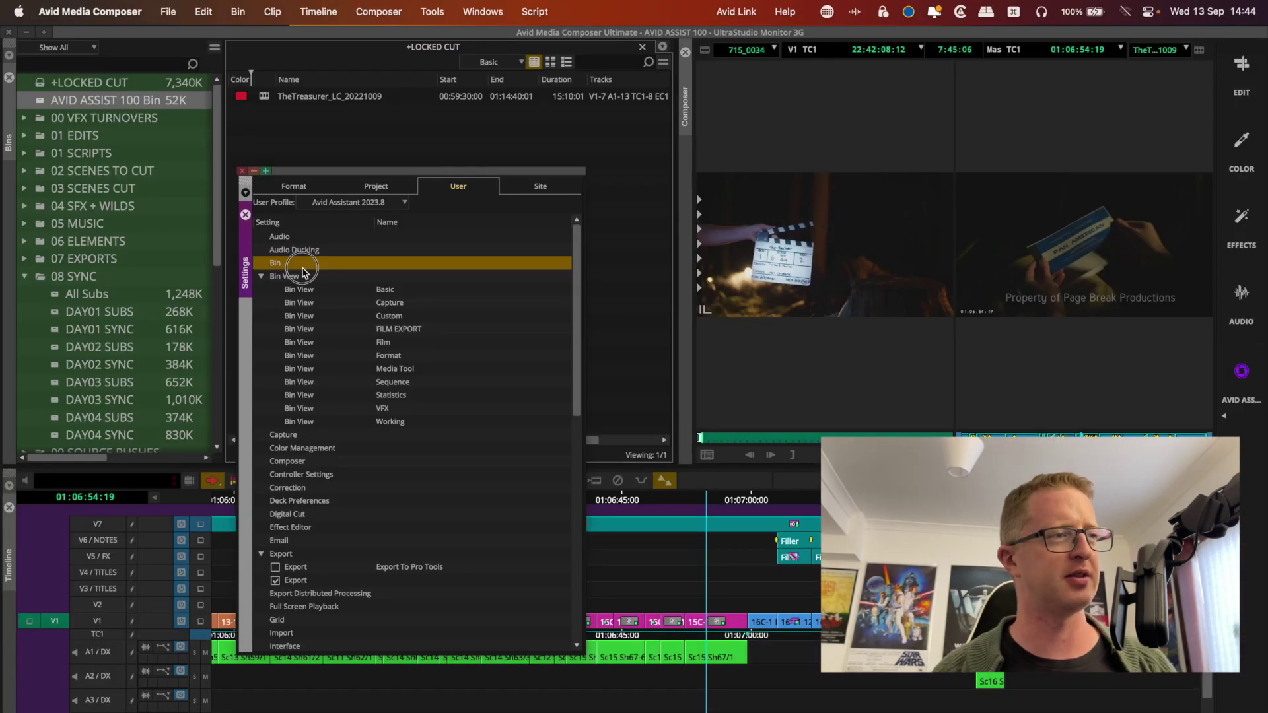
double_click(303, 271)
left_click_drag(413, 215, 785, 218)
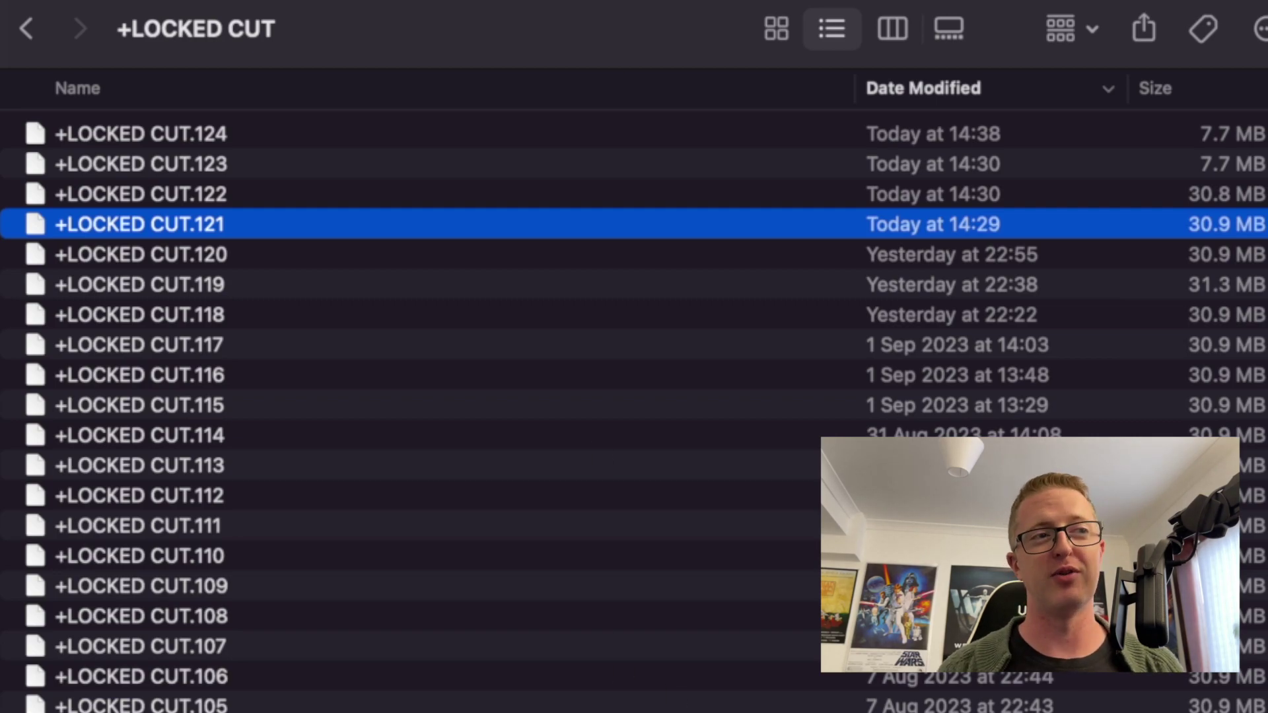
- Browse the attic backups from .107 and .124 downward, settling on +LOCKED CUT.120
left_click(141, 647)
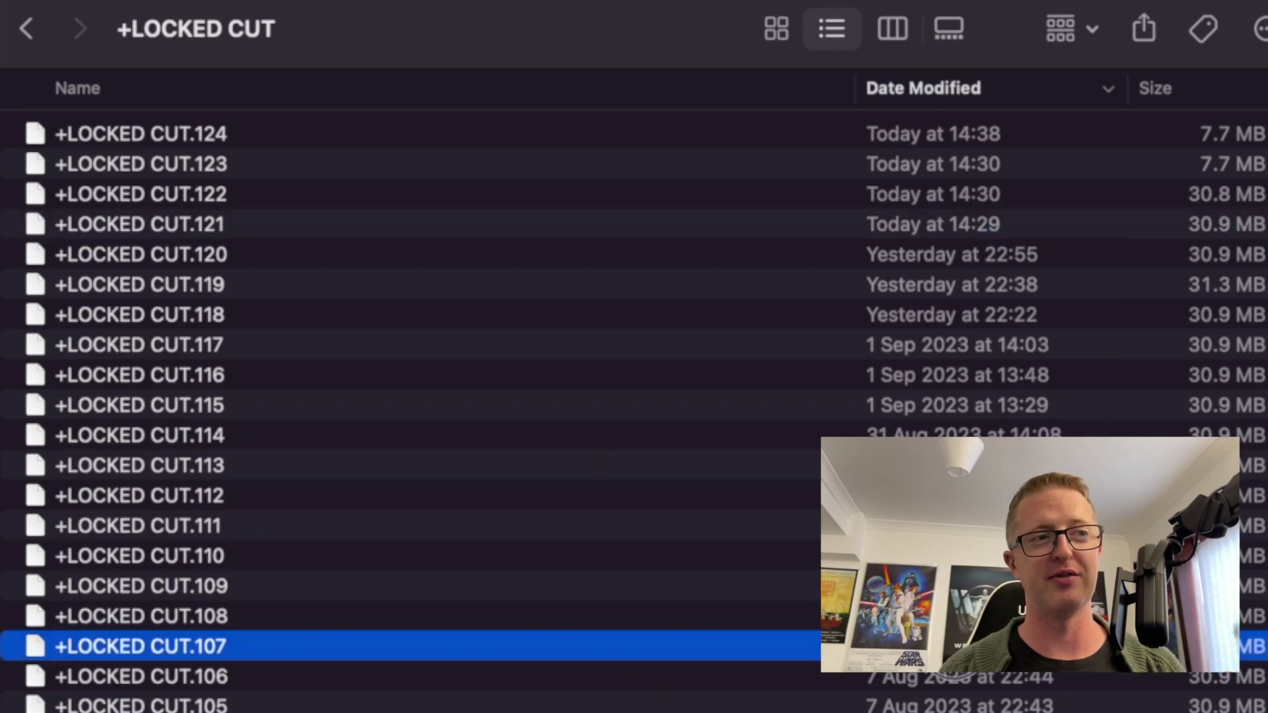
key("Down")
key("Down")
key("Down")
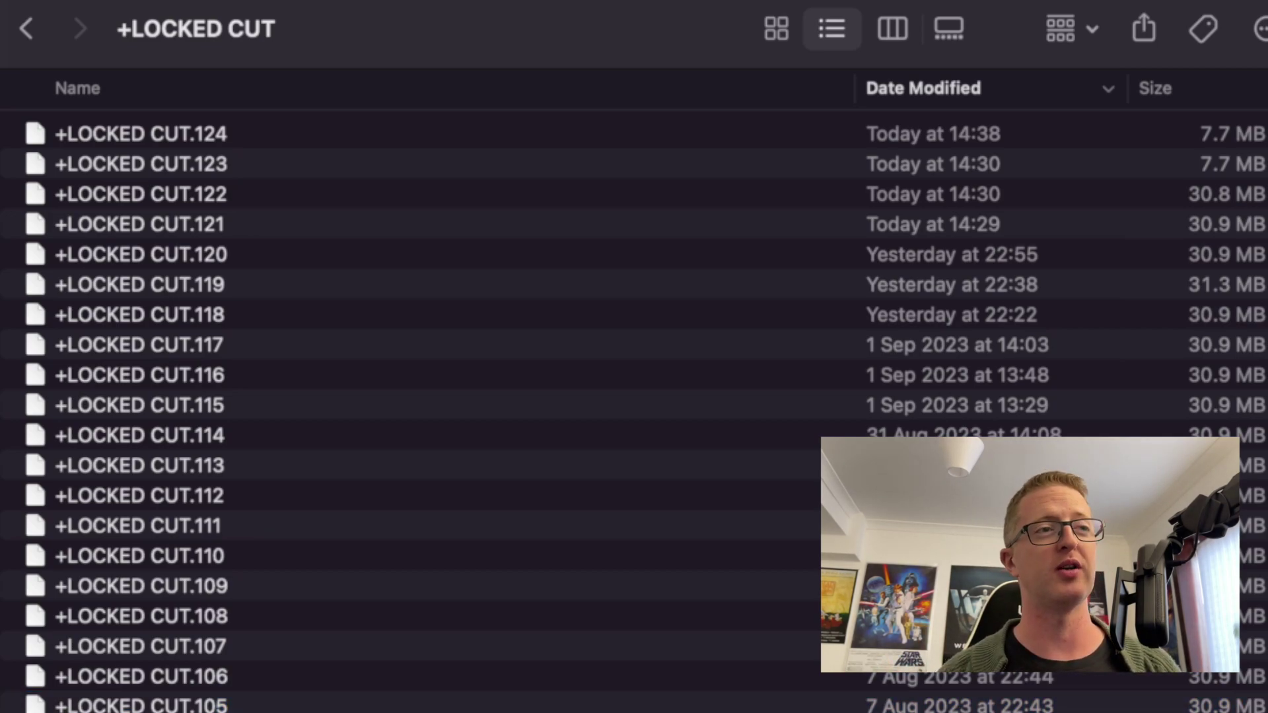
left_click(756, 135)
left_click(761, 165)
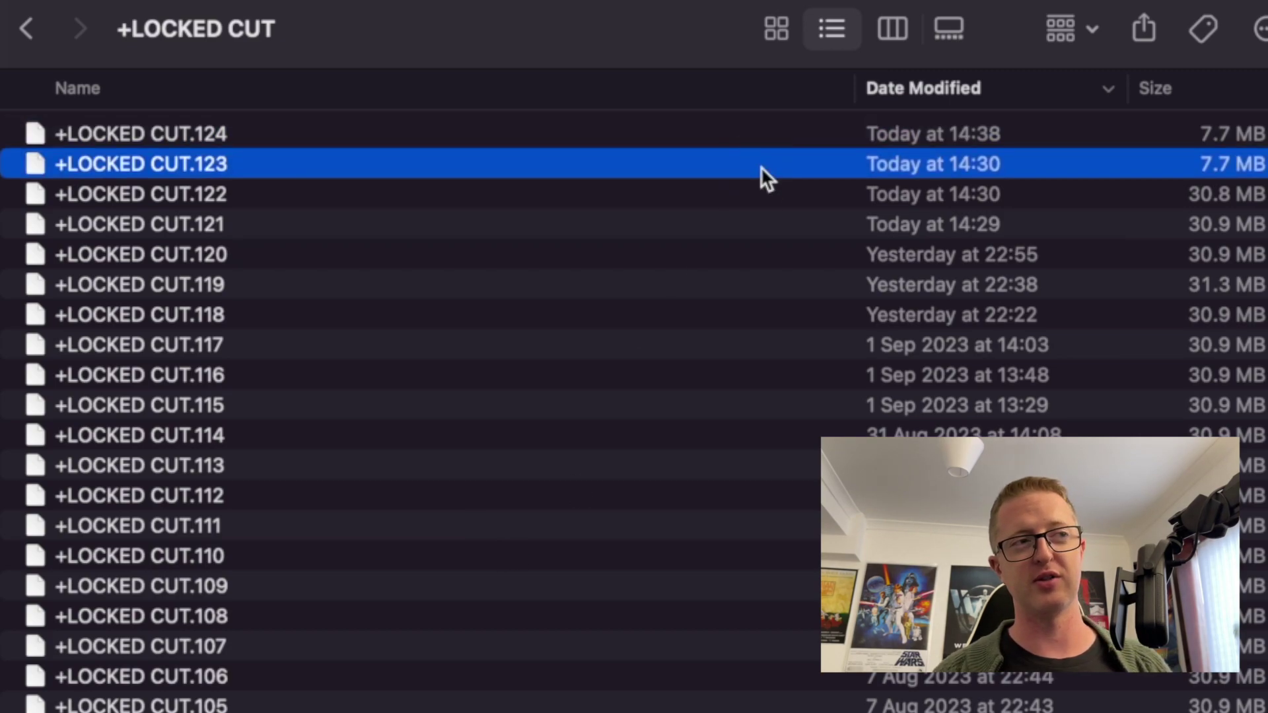
left_click(761, 195)
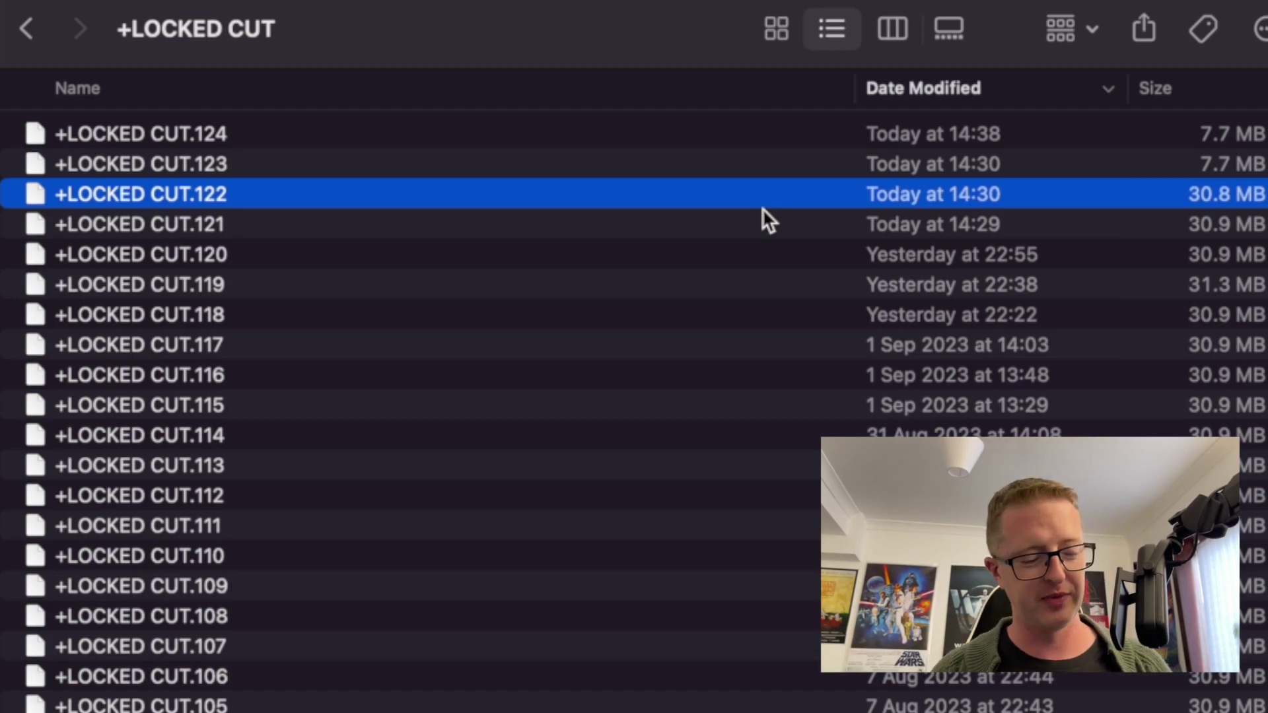
left_click(1061, 218)
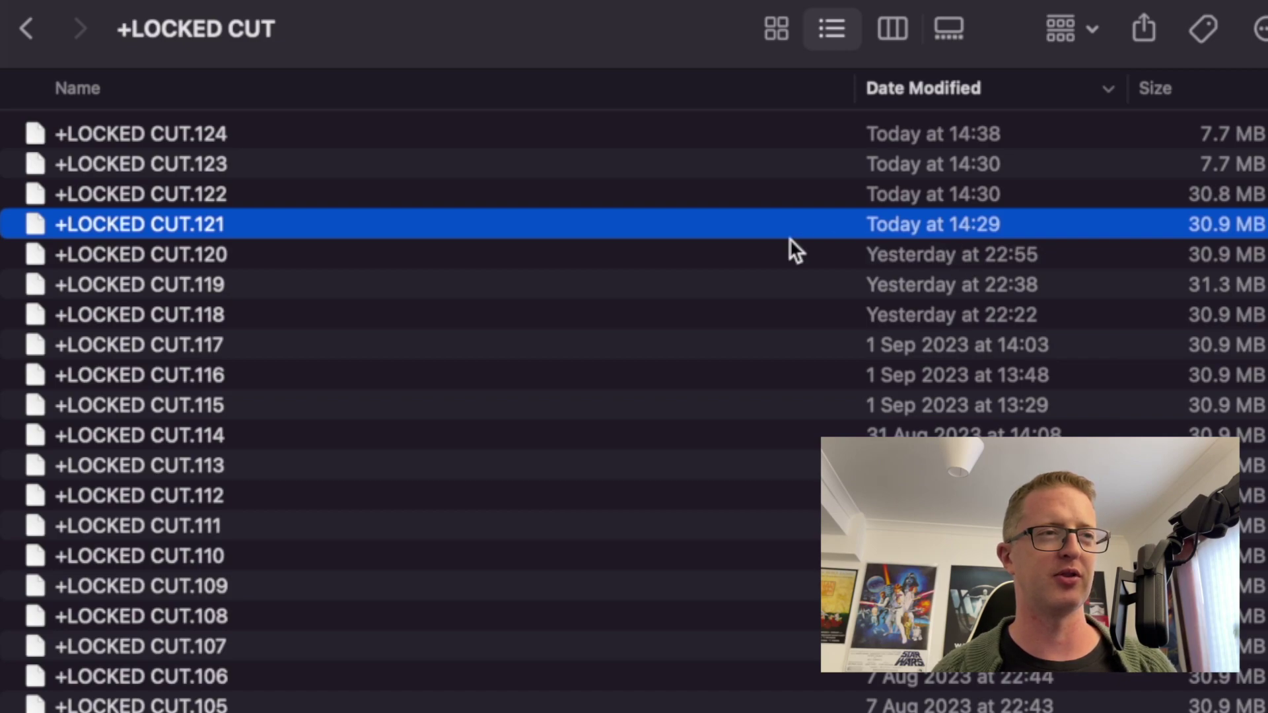
left_click(754, 253)
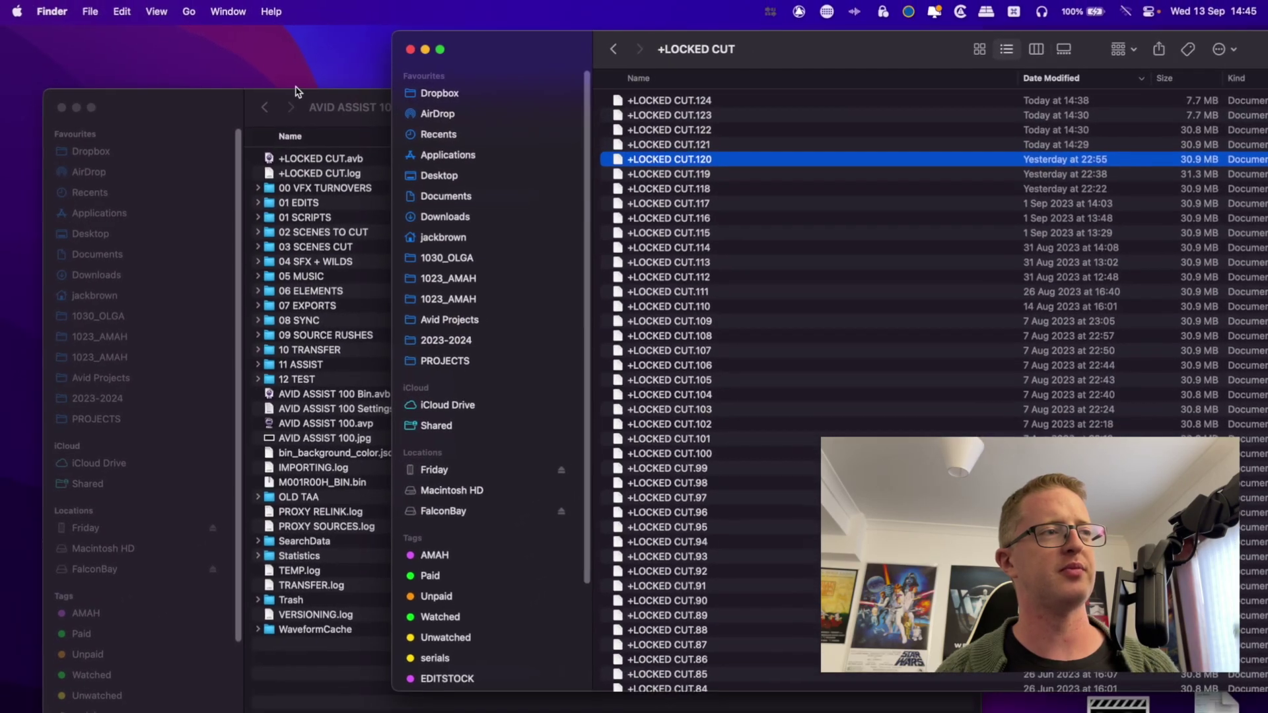
- Paste the +LOCKED CUT.120 backup into the AVID ASSIST 100 project folder
left_click(350, 99)
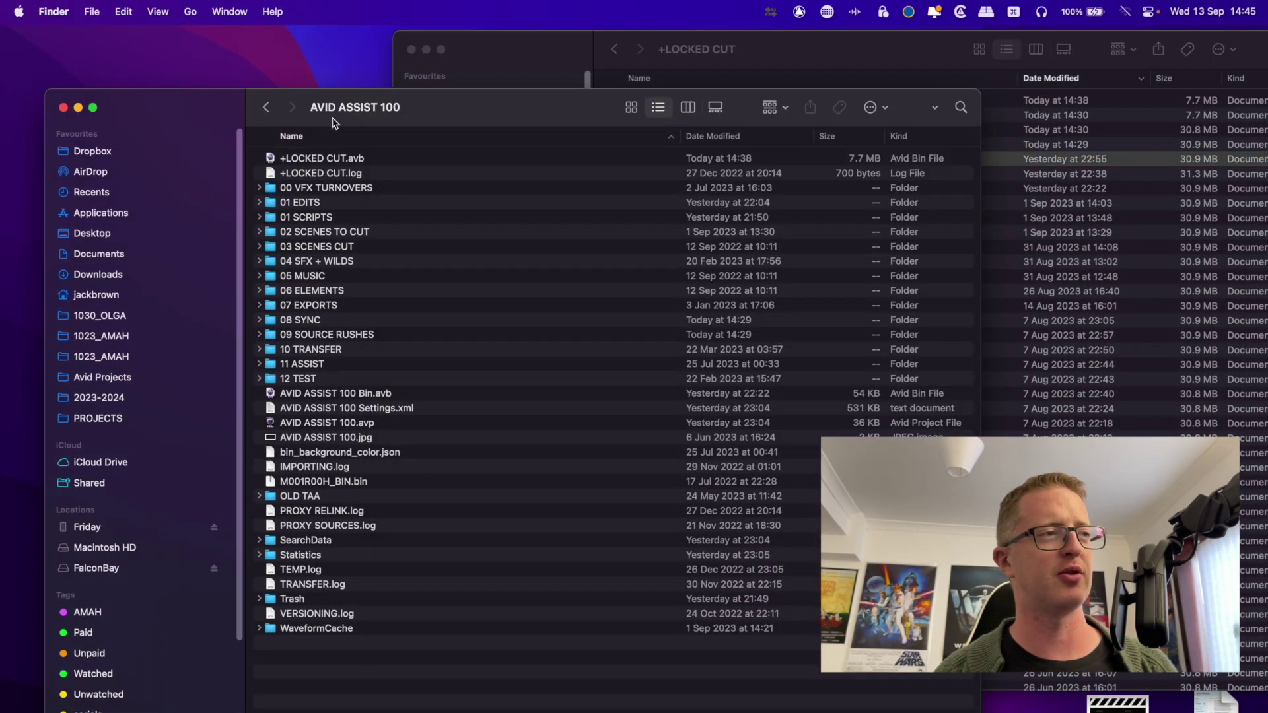
left_click_drag(533, 116, 539, 109)
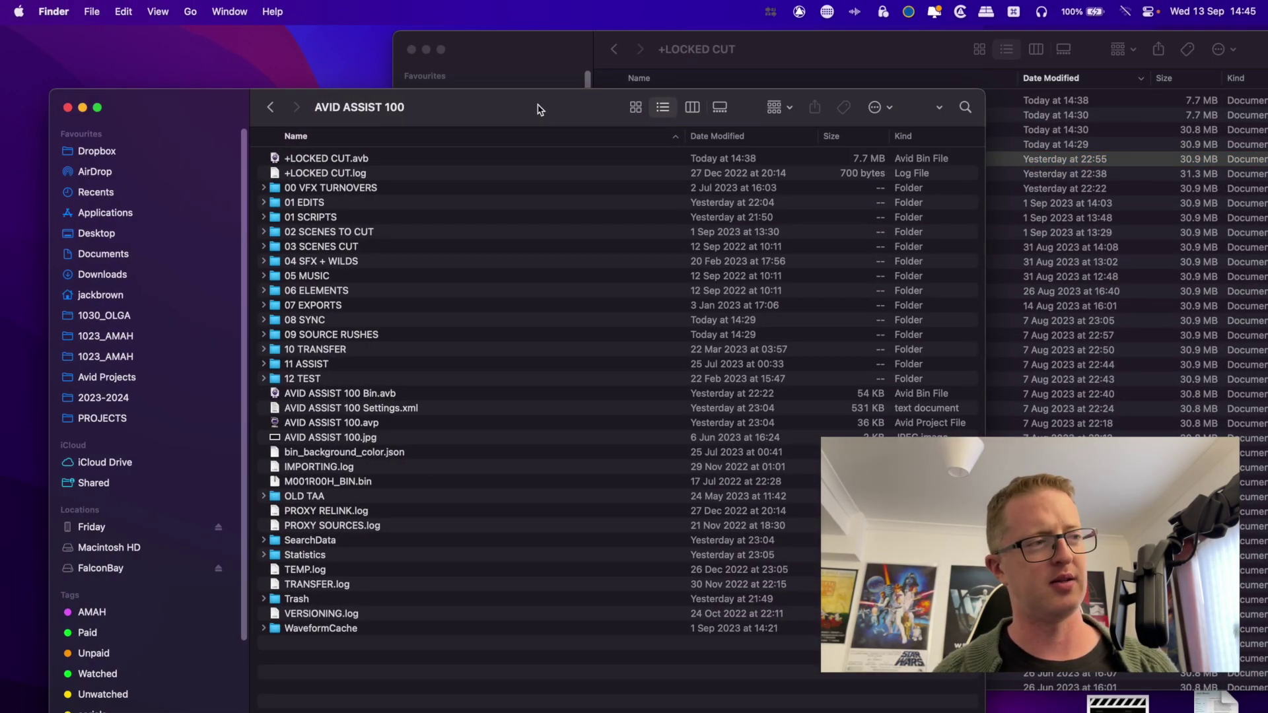
key("super+v")
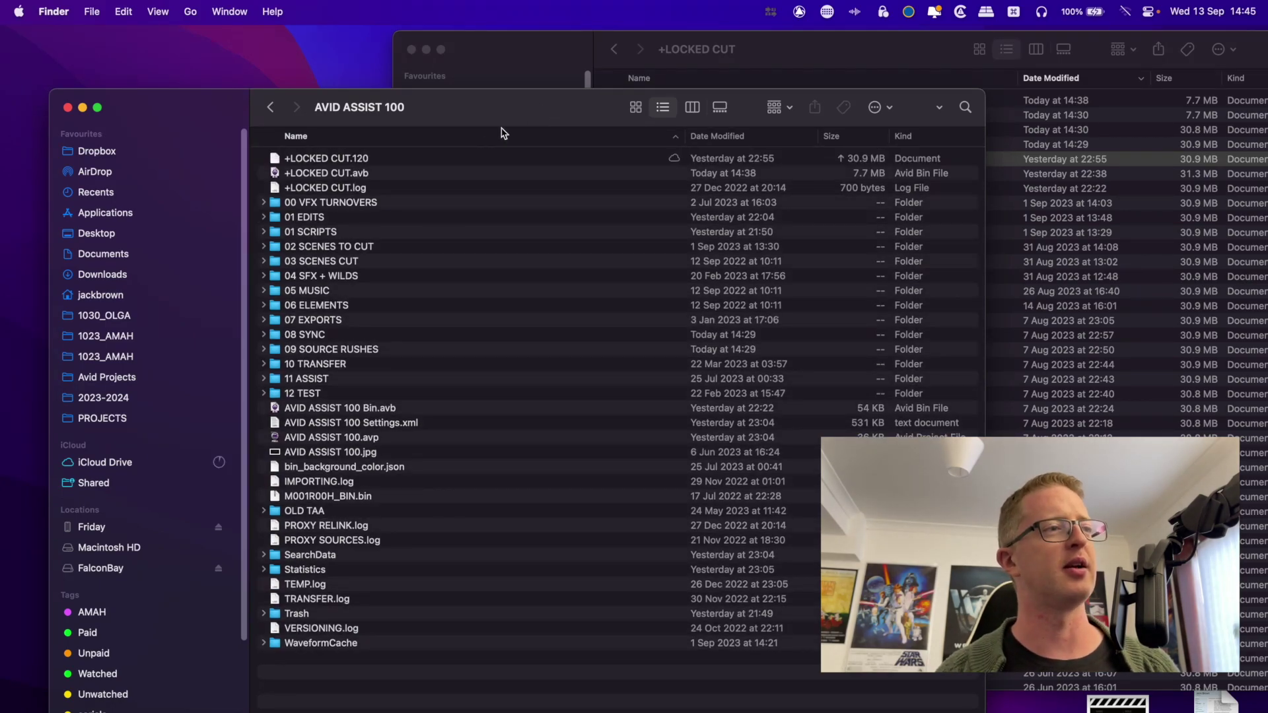
left_click(328, 160)
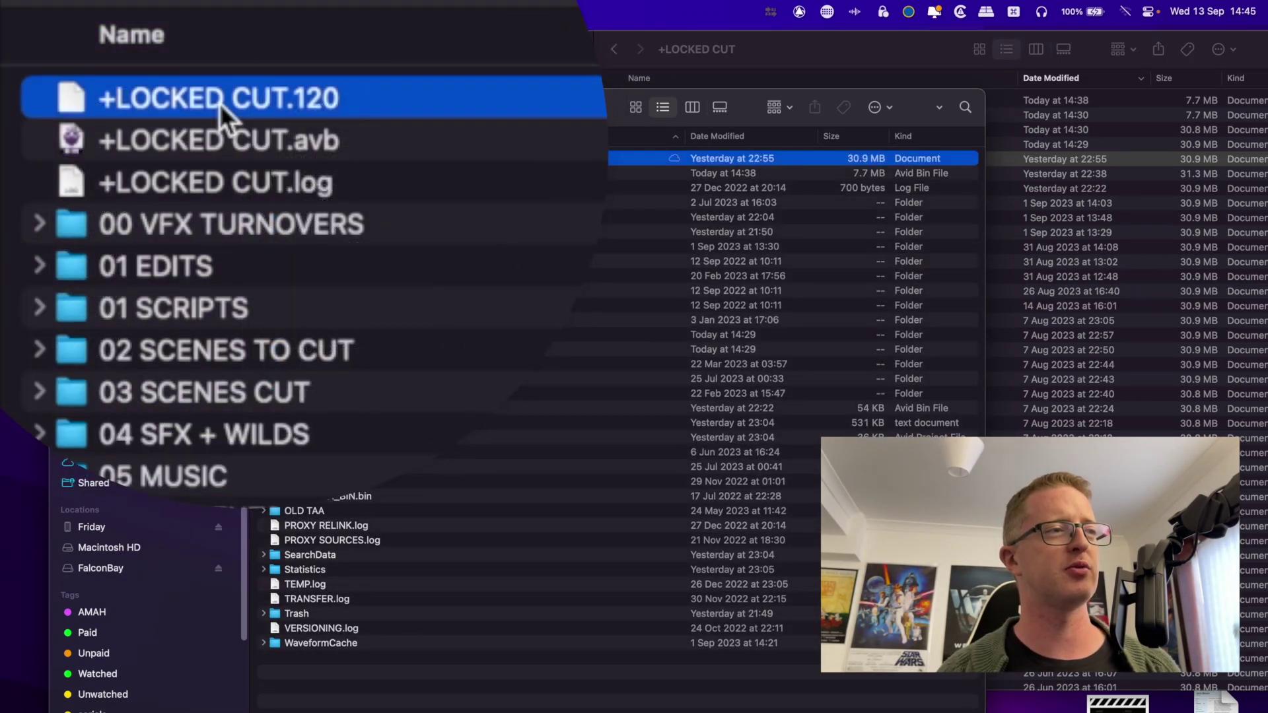
left_click(396, 141)
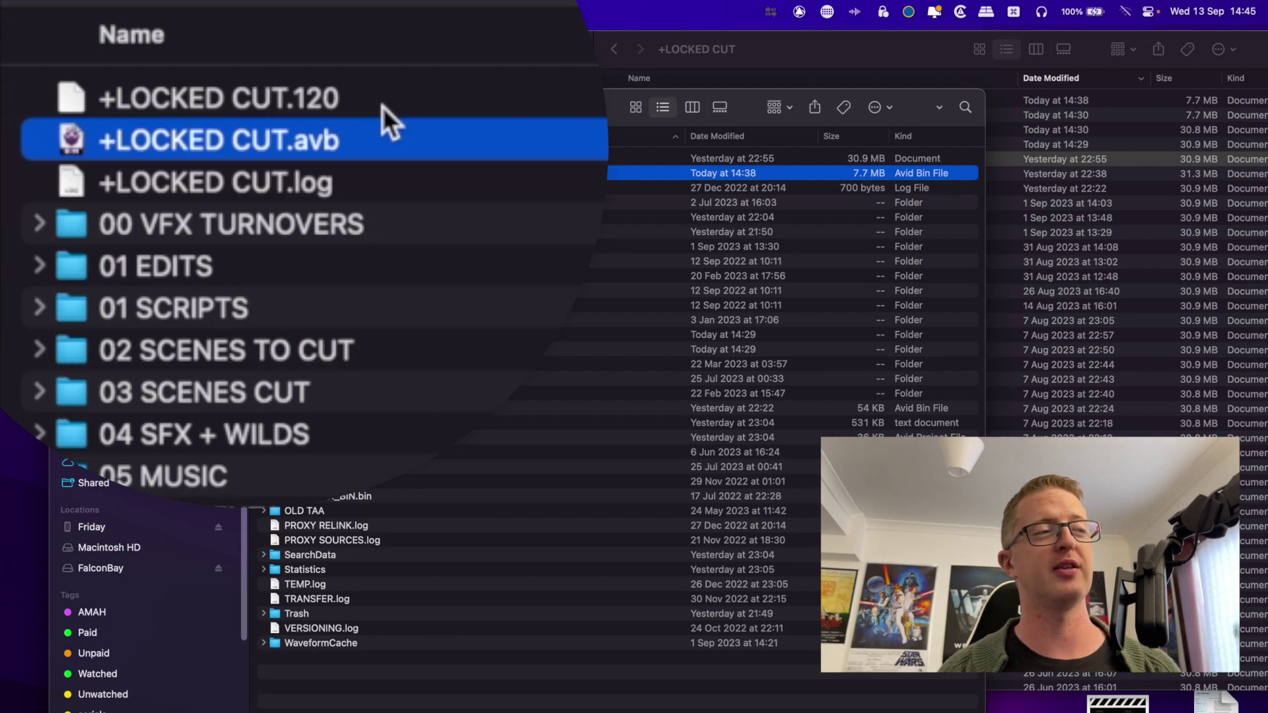
left_click(346, 109)
- Rename the pasted copy to +LOCKED CUT v120.avb, confirming the .avb extension
key("Return")
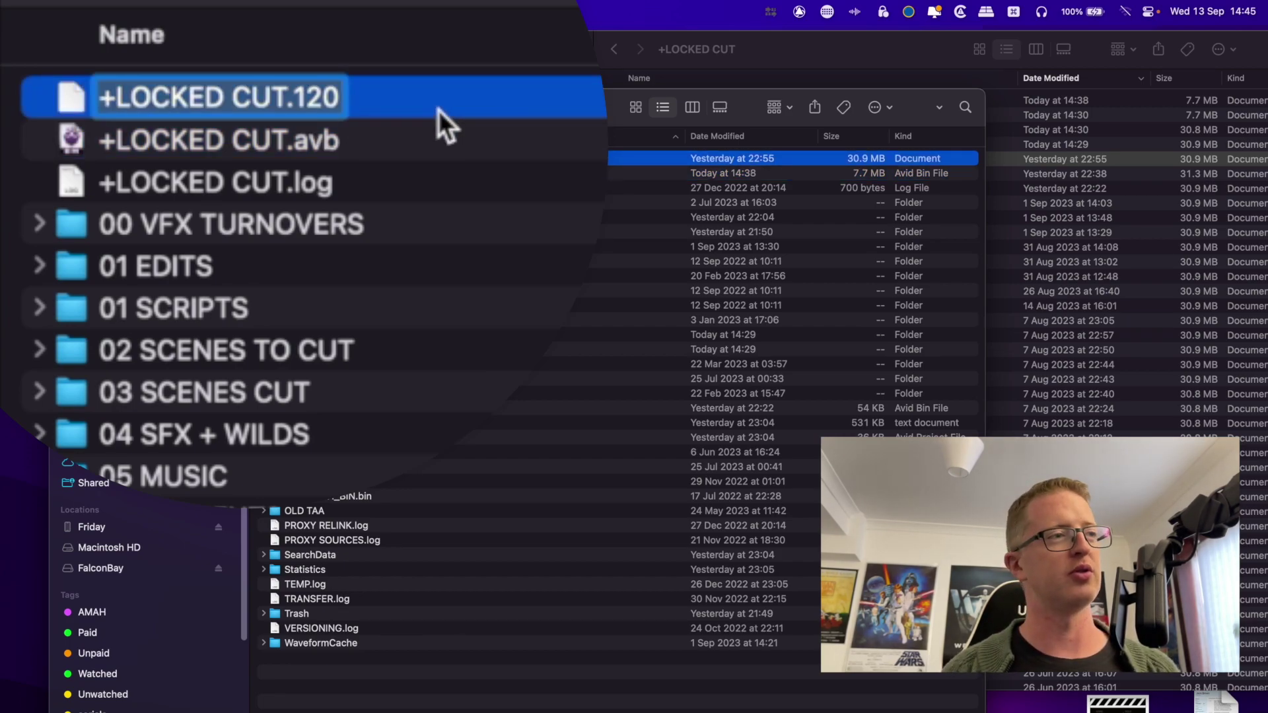
key("Right")
key("Left")
key("Left")
key("Left")
key("Left")
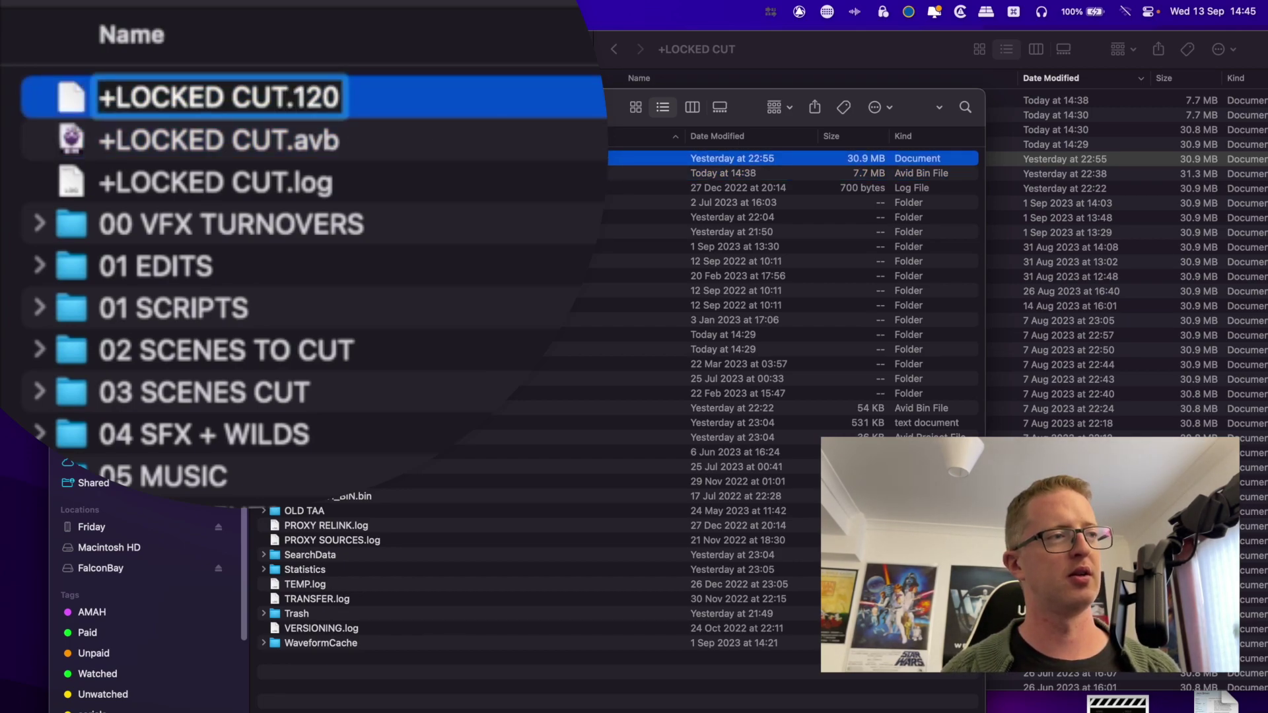
type("v")
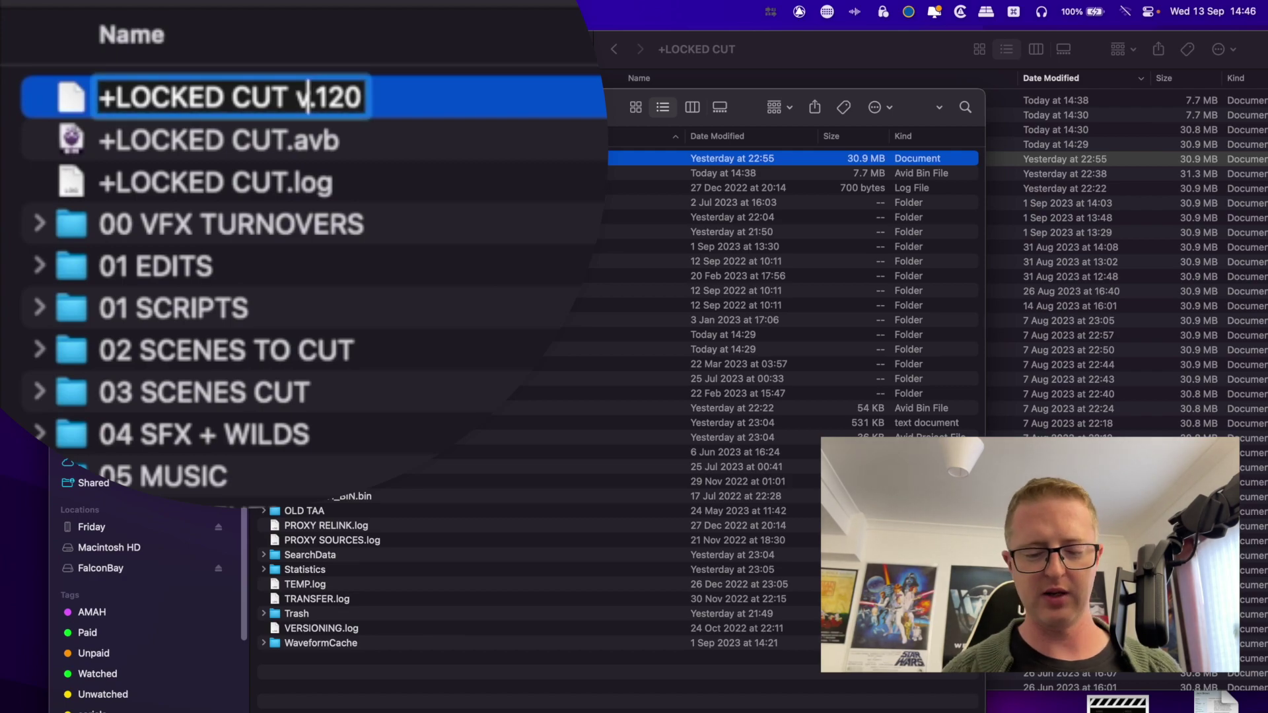
type("120")
key("Right")
key("Right")
key("Right")
key("Right")
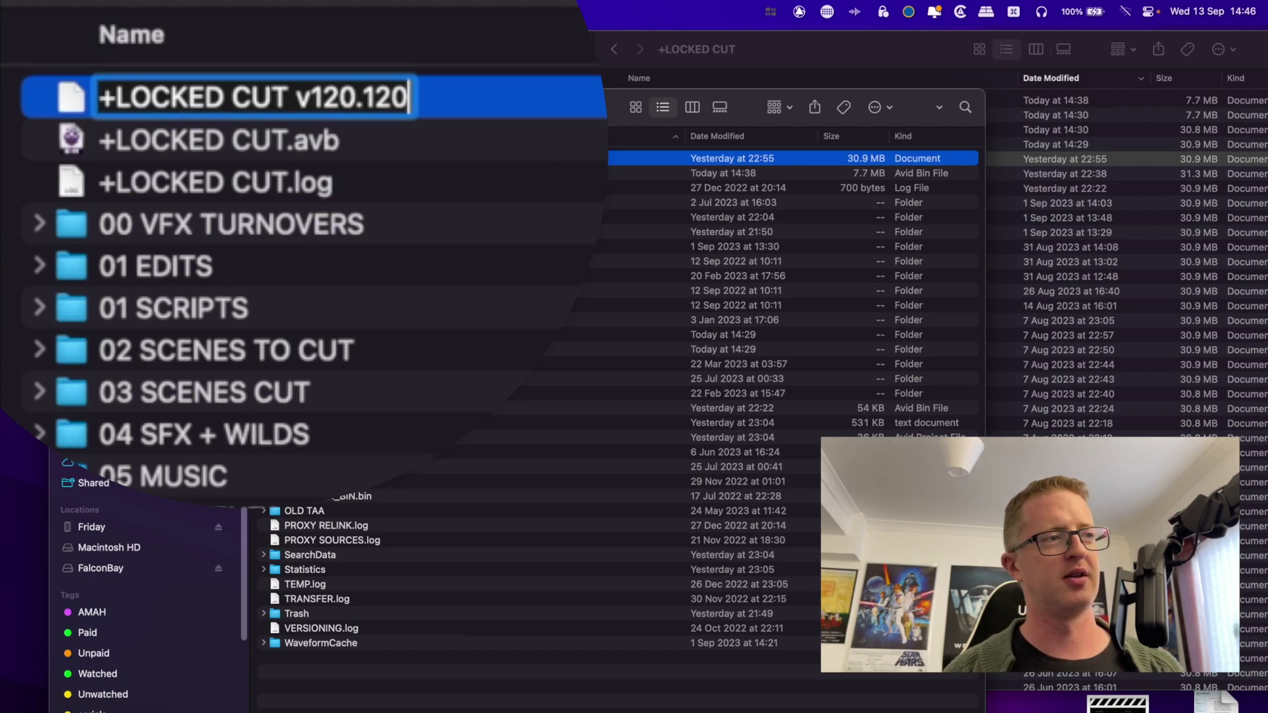
key("BackSpace")
key("BackSpace")
key("BackSpace")
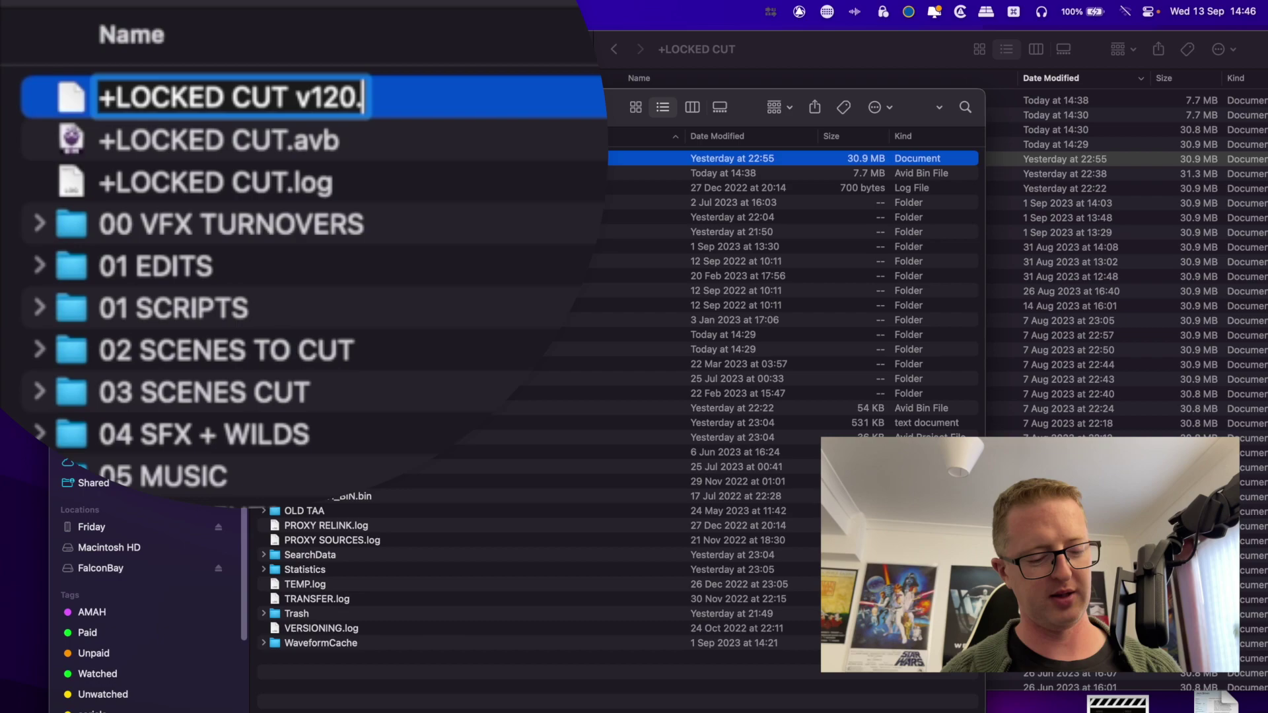
type("avb")
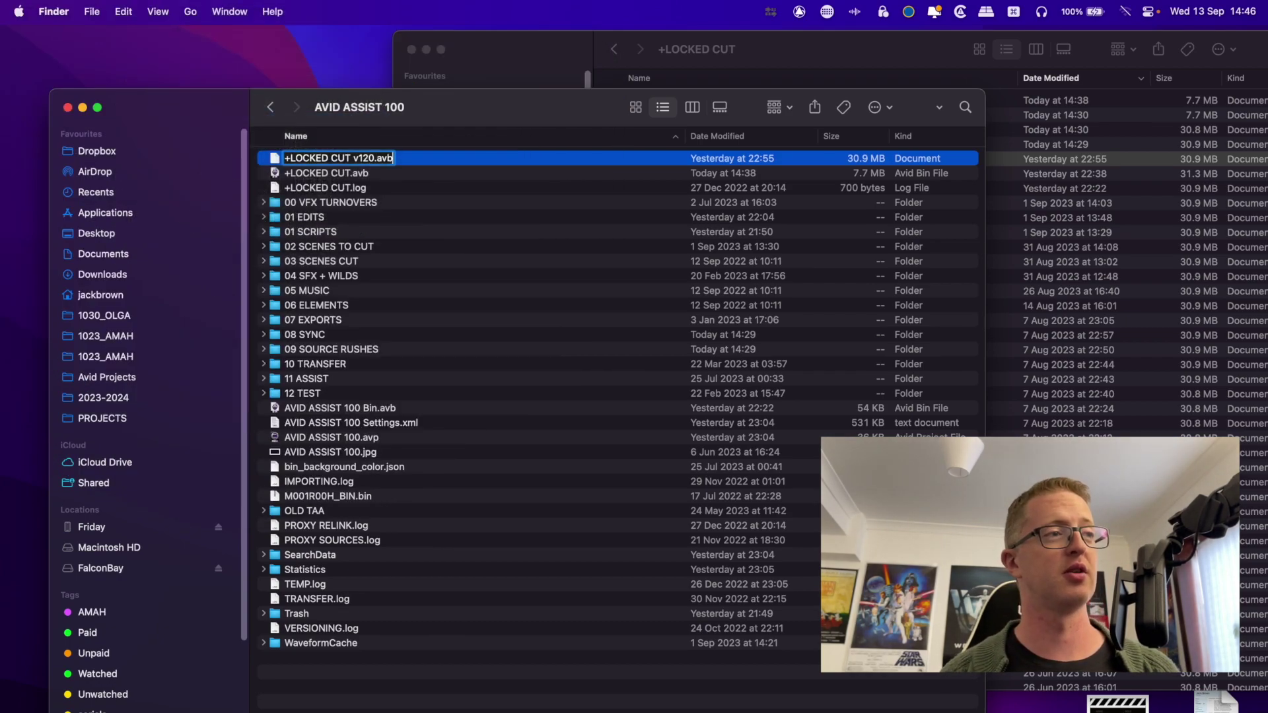
key("Return")
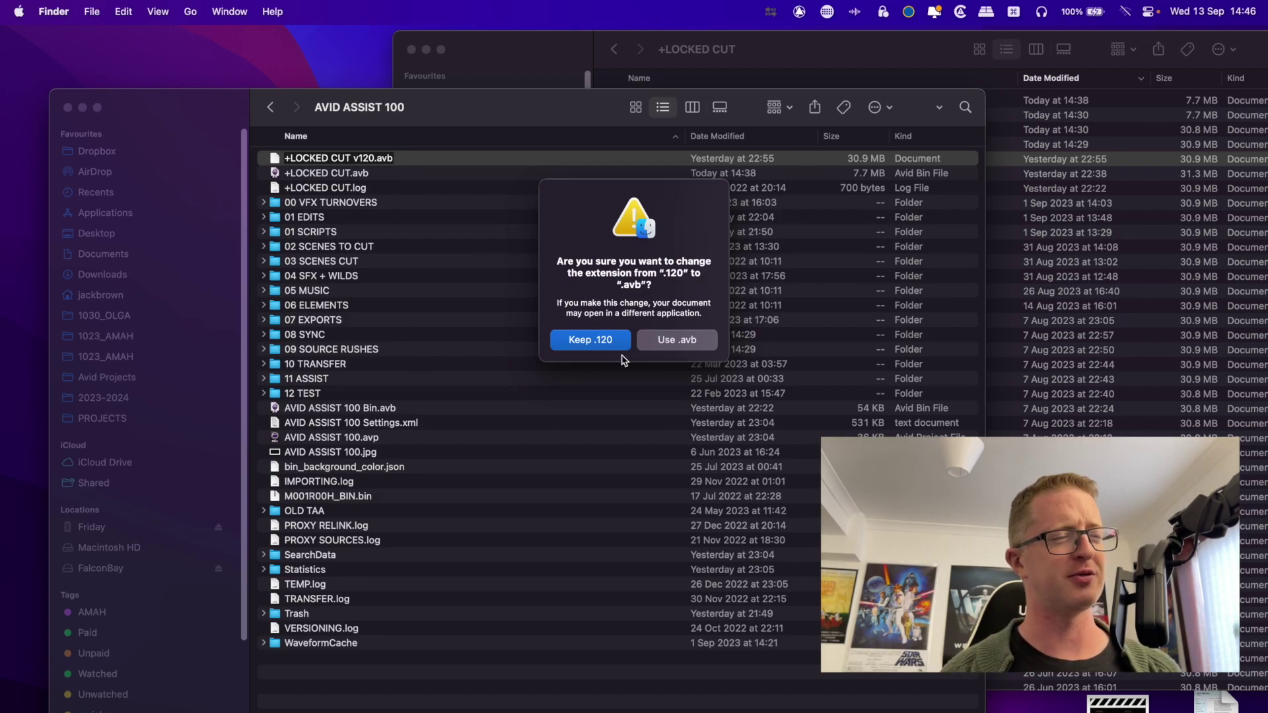
left_click(691, 343)
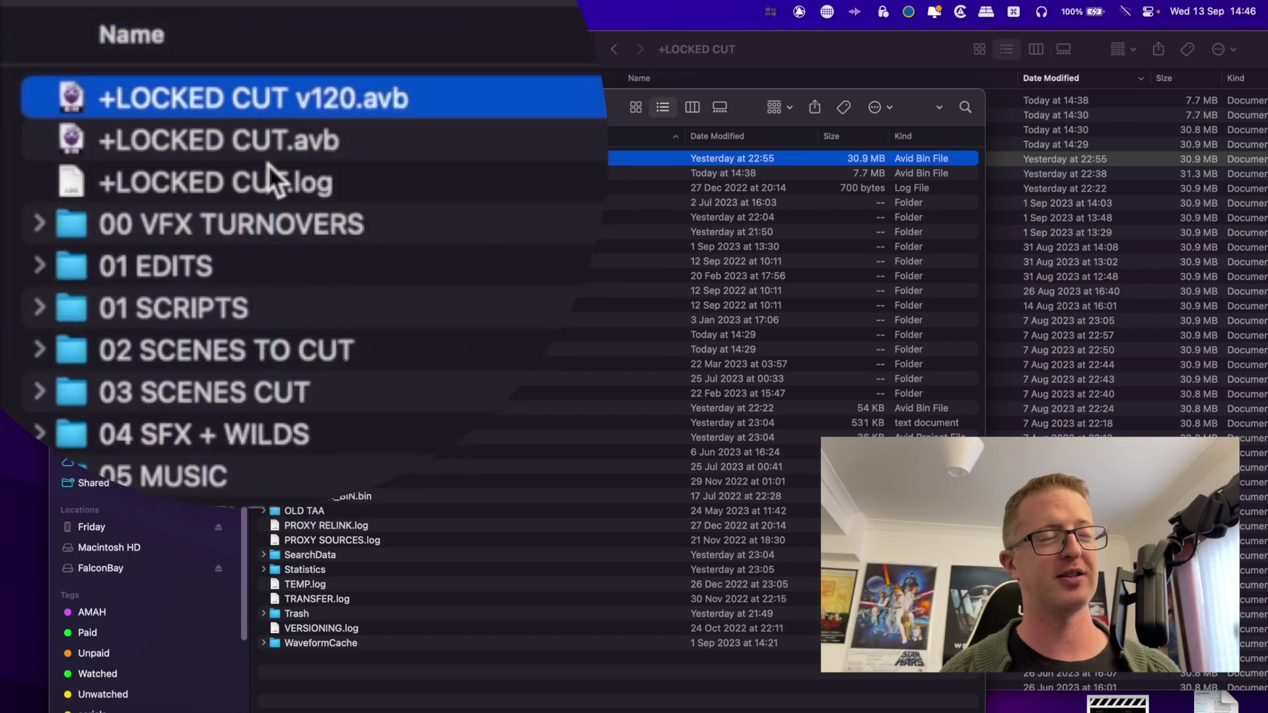
key("super+Tab")
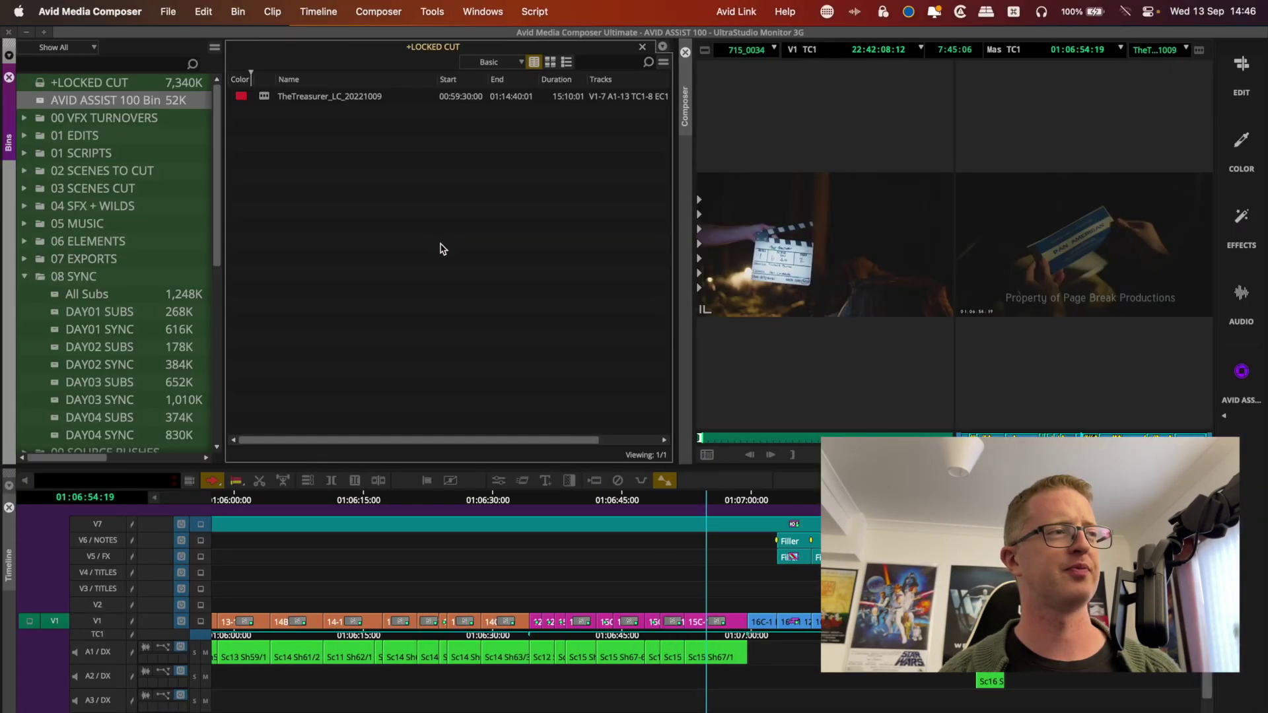
- Collapse 08 SYNC and 11 ASSIST, refresh the bin list, then select +LOCKED CUT v120
left_click(25, 276)
left_click(25, 330)
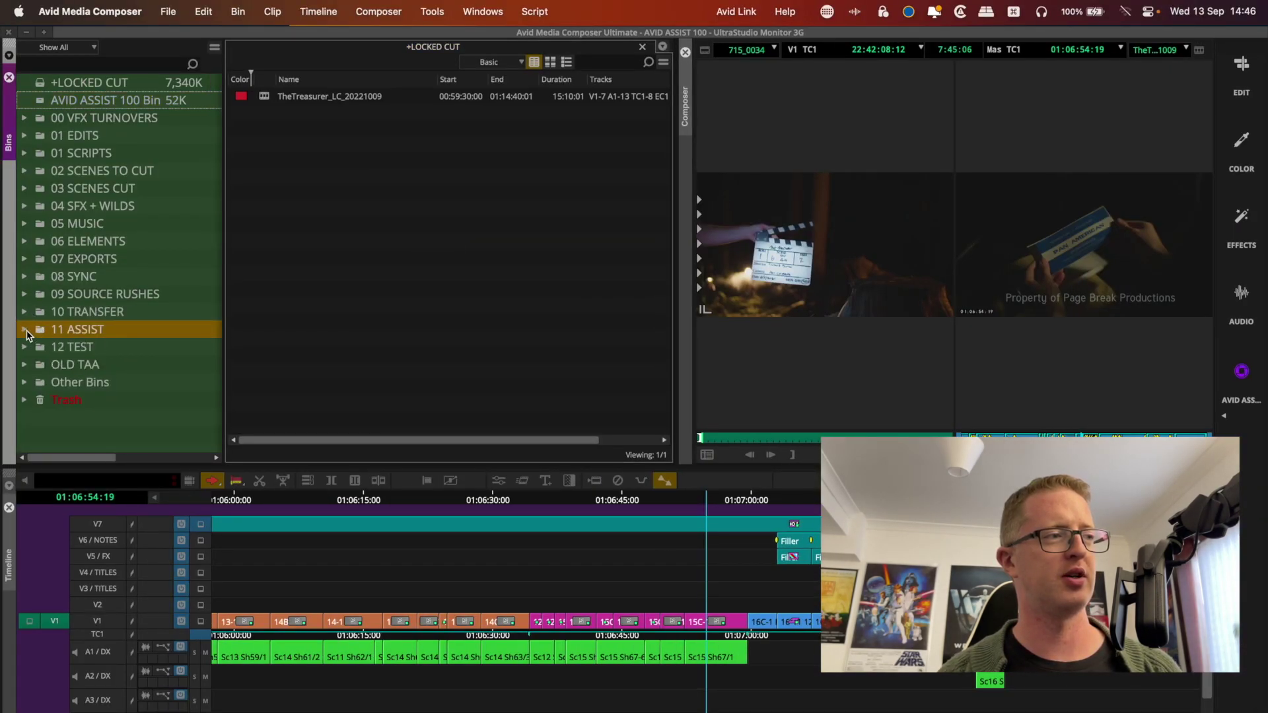
right_click(54, 436)
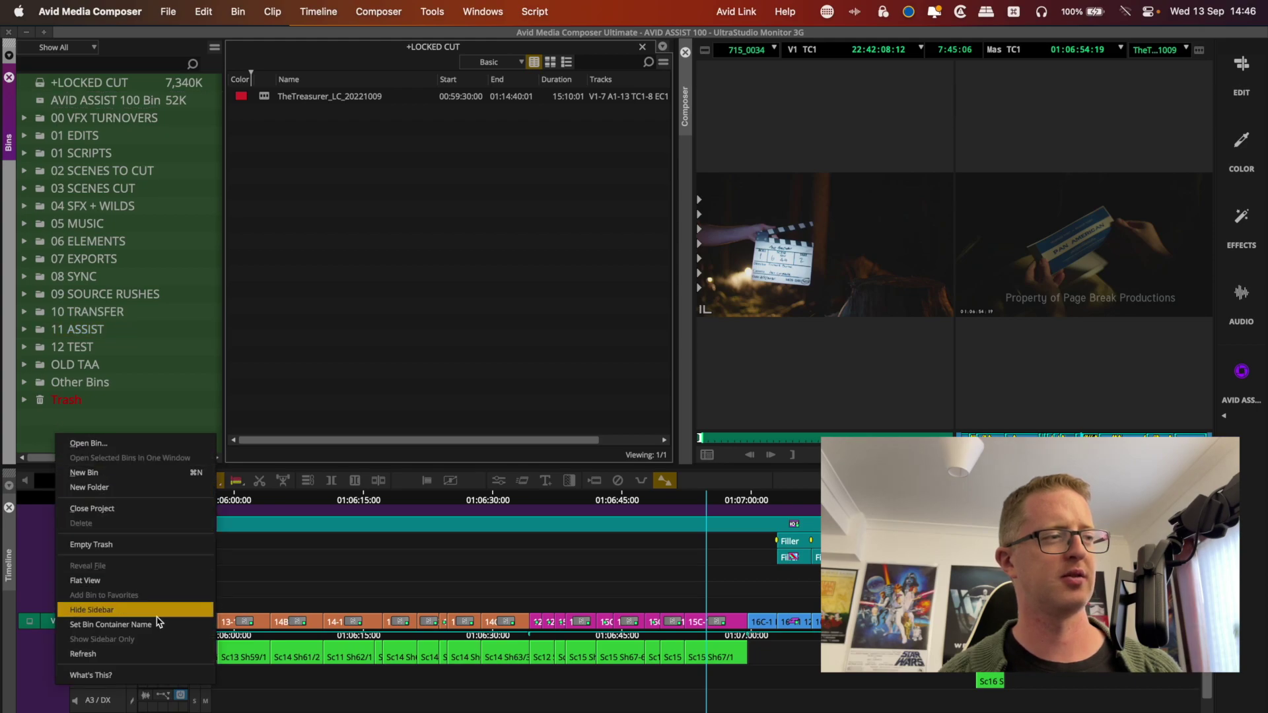
left_click(149, 653)
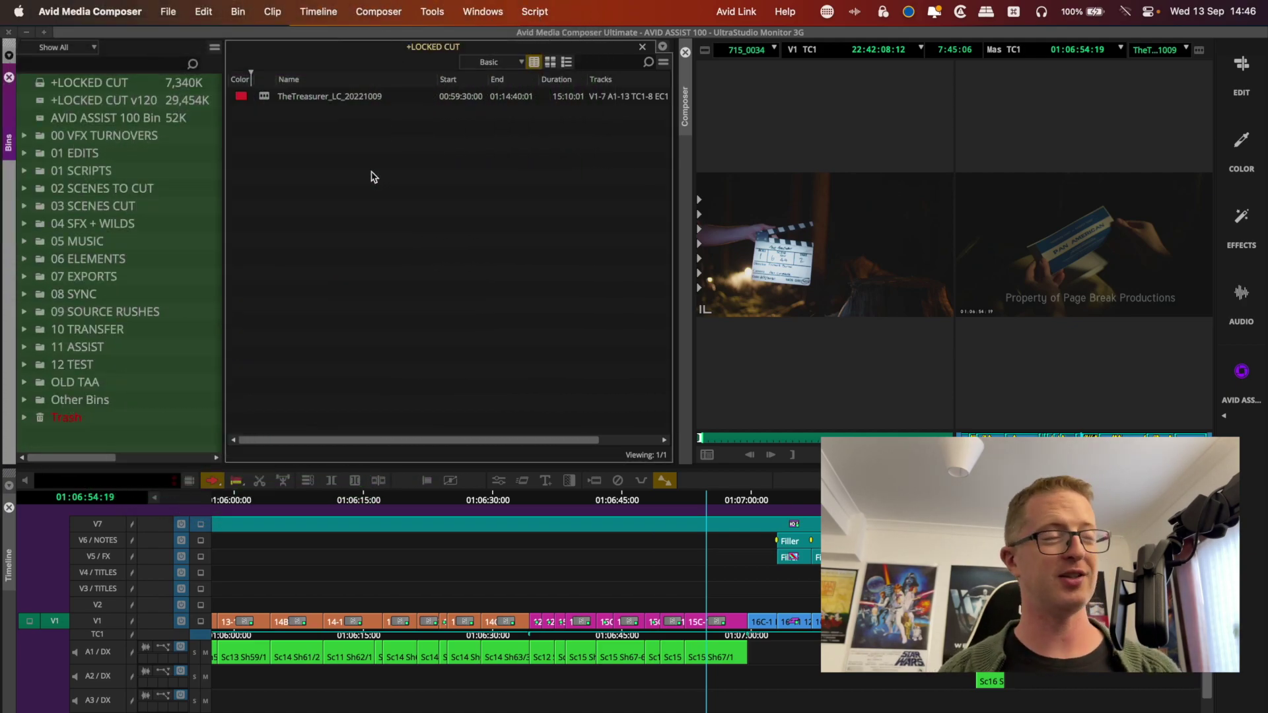
left_click(44, 85)
left_click(45, 103)
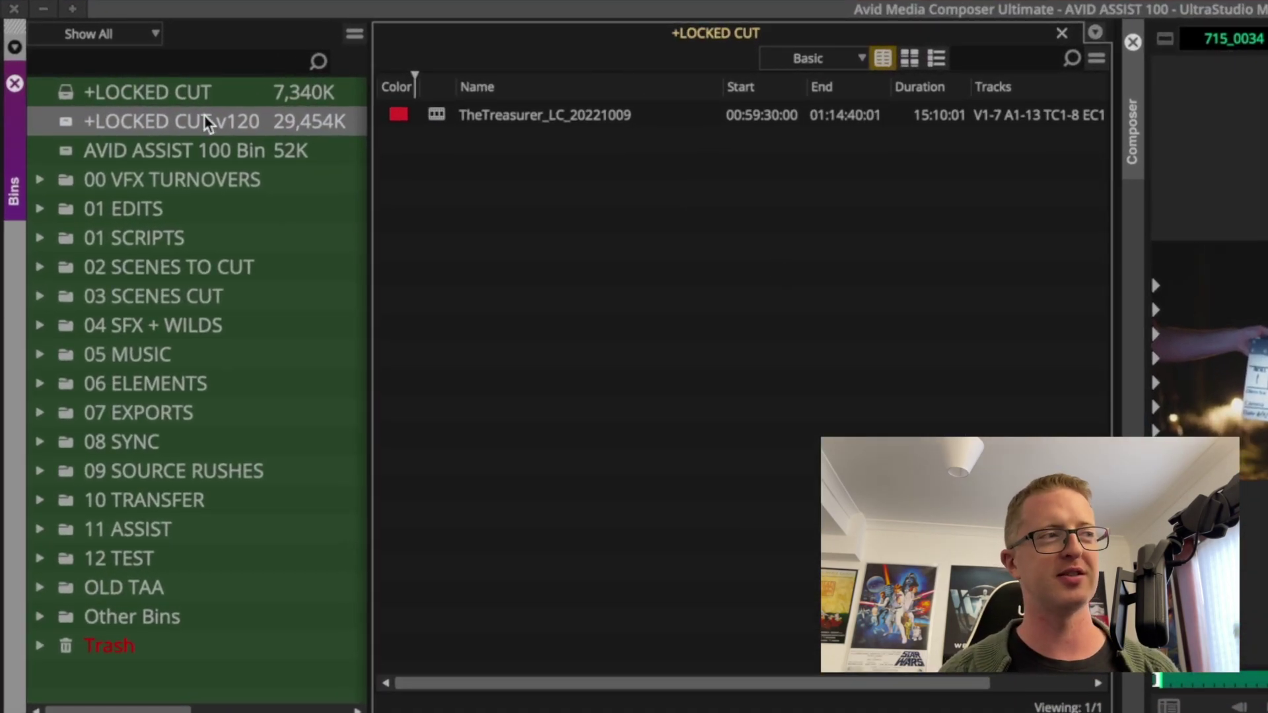
- Move SubCap and AniMatte from the +LOCKED CUT v120 bin into AVID ASSIST 100 Bin
left_click(636, 272)
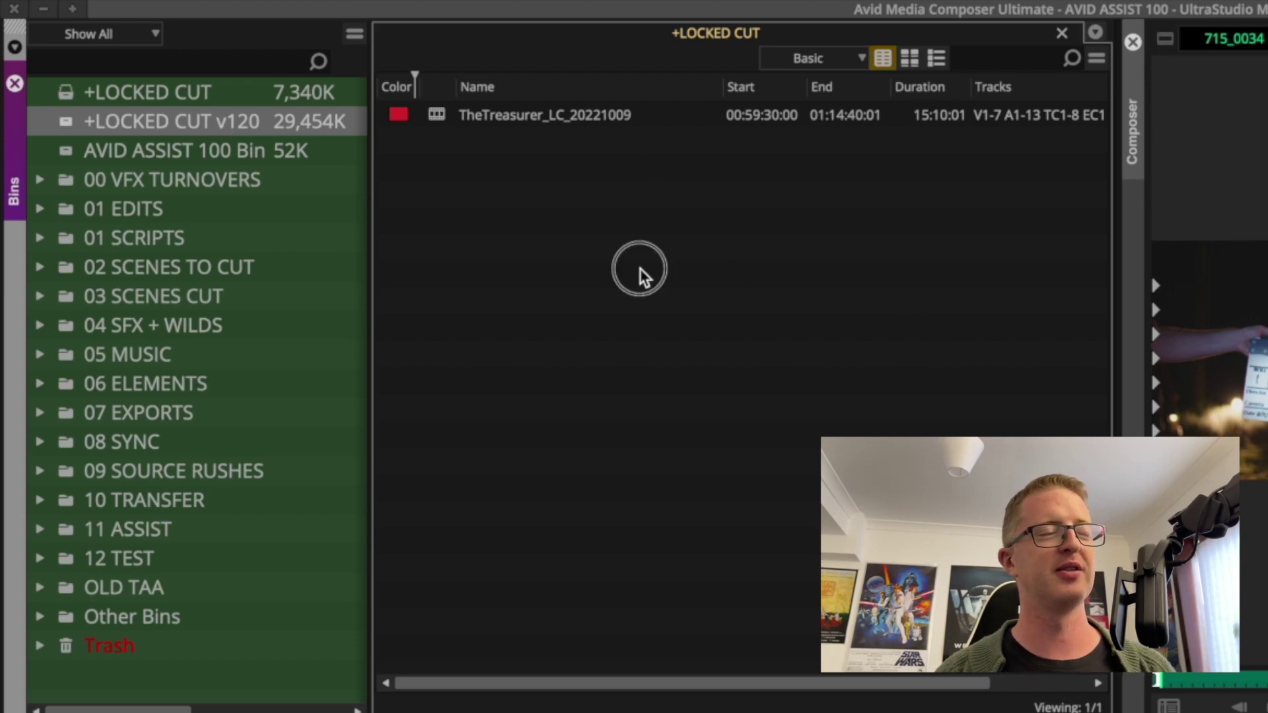
double_click(66, 152)
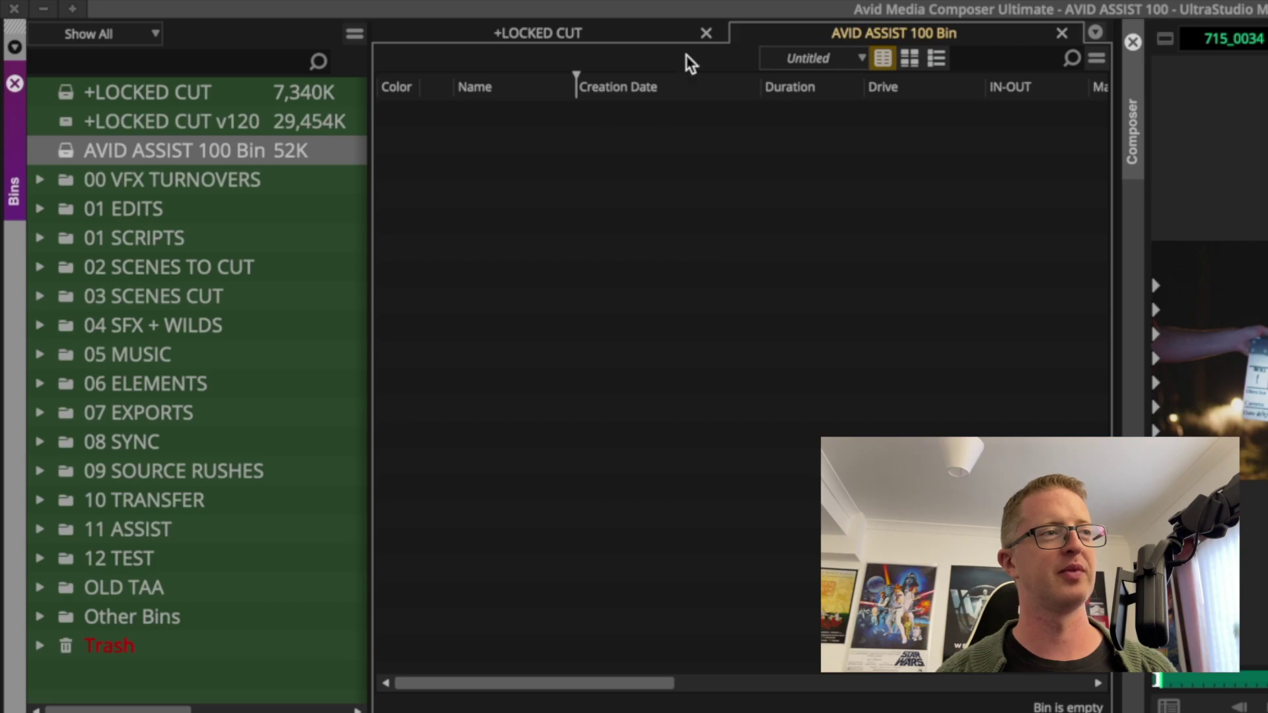
left_click(706, 33)
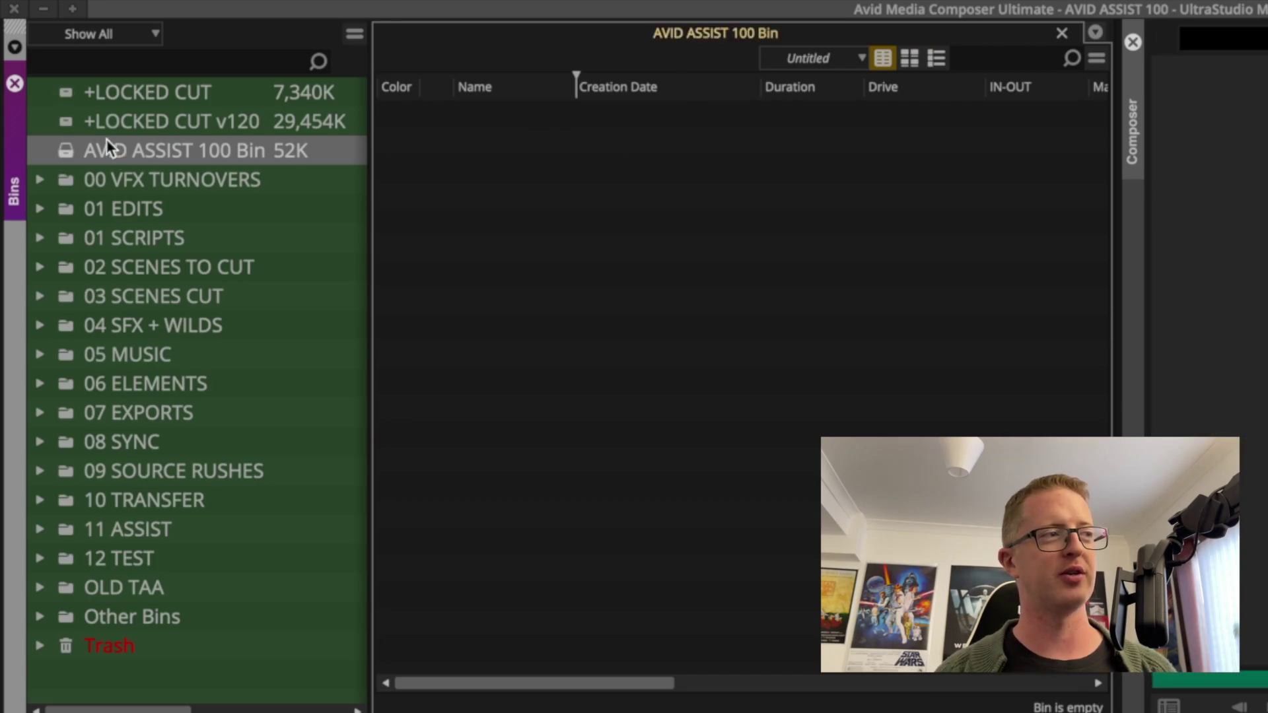
double_click(69, 121)
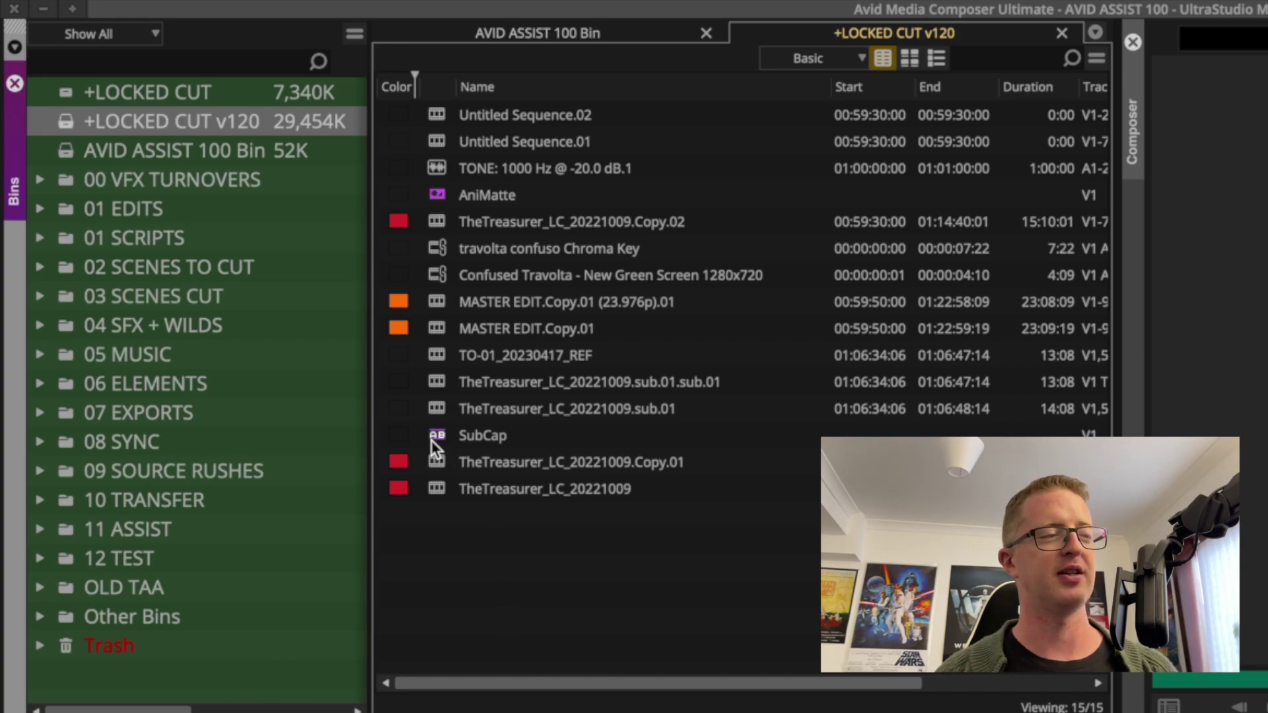
left_click(450, 436)
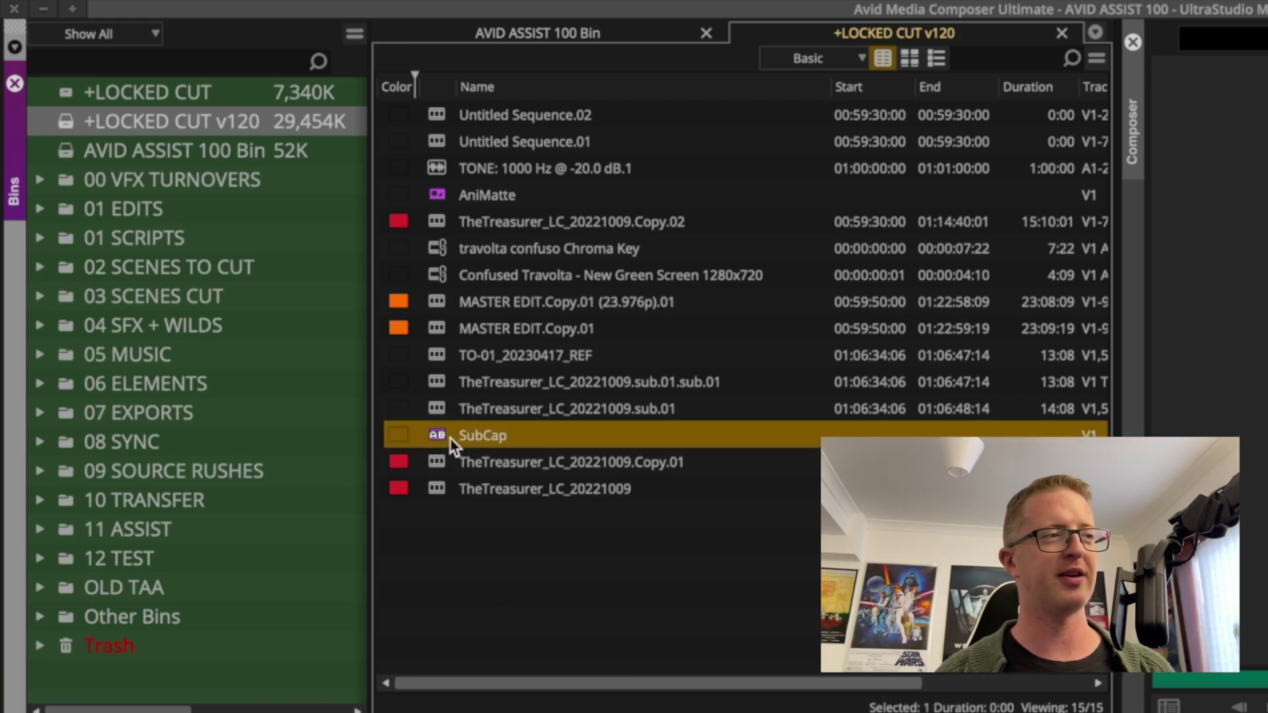
left_click(449, 202, "shift")
left_click_drag(445, 195, 558, 34)
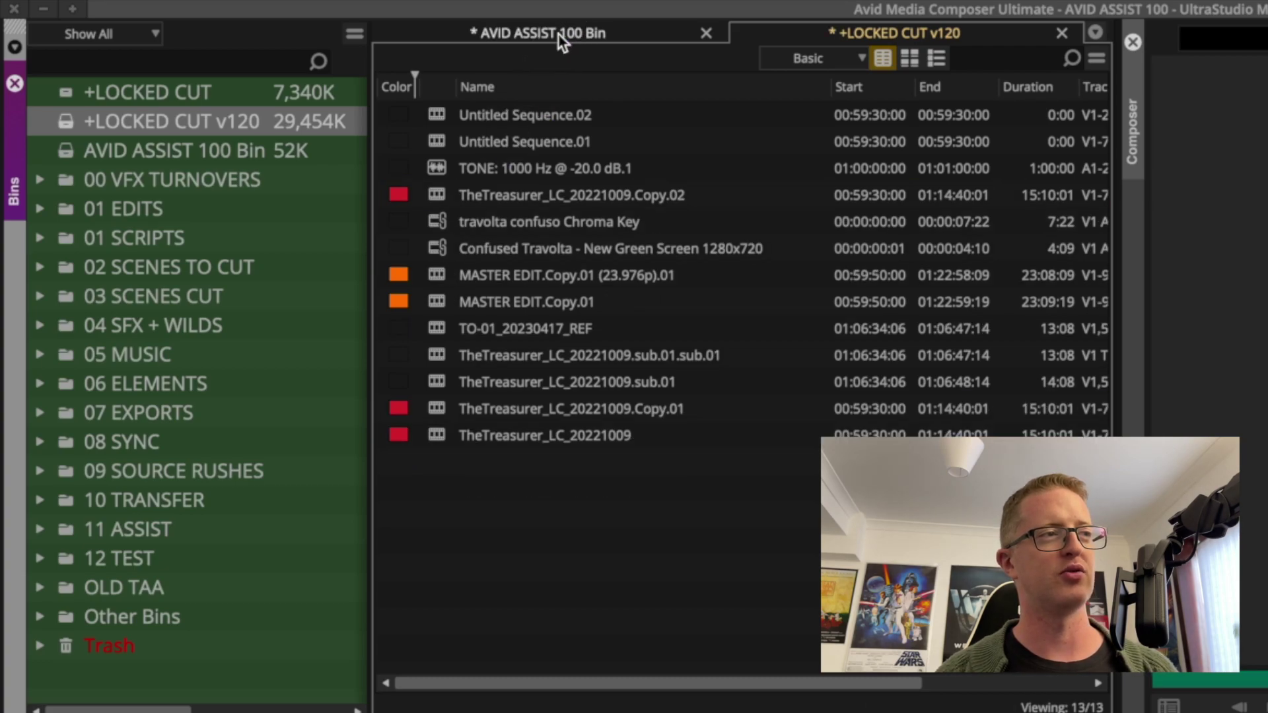
left_click(576, 33)
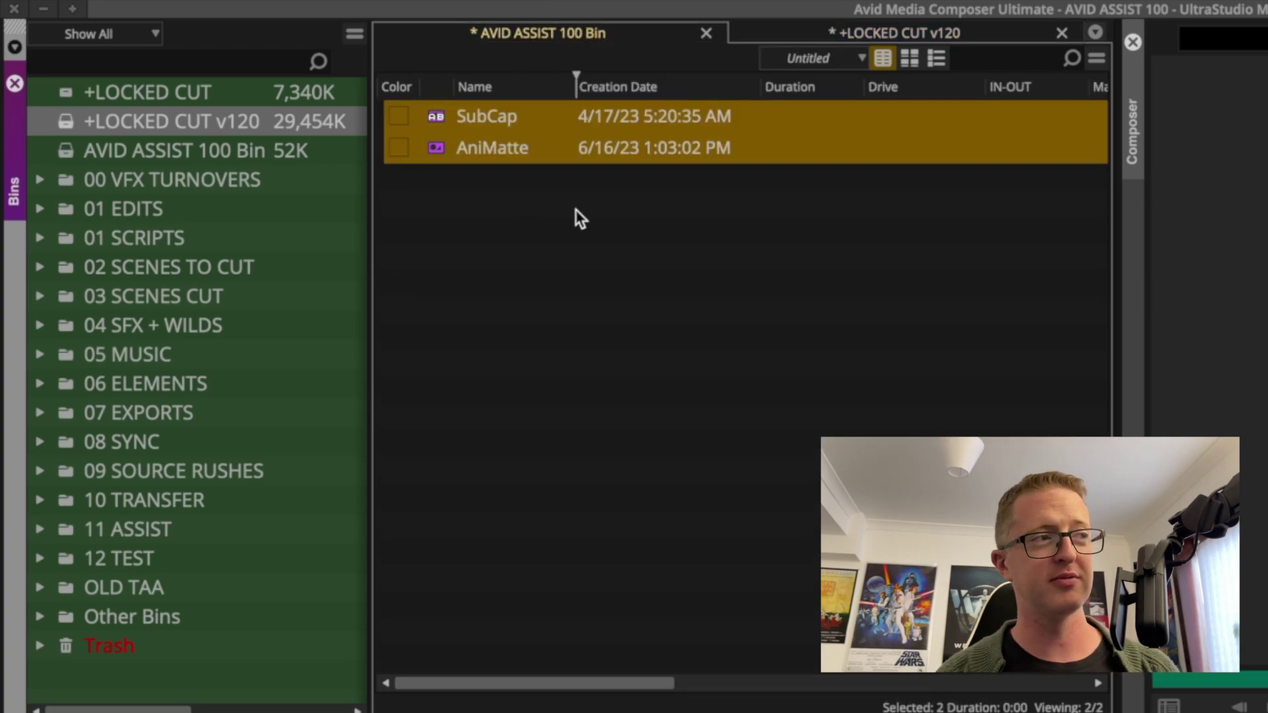
left_click(651, 242)
- Close the v120 bin and move SubCap and AniMatte into the current +LOCKED CUT bin
left_click(1062, 33)
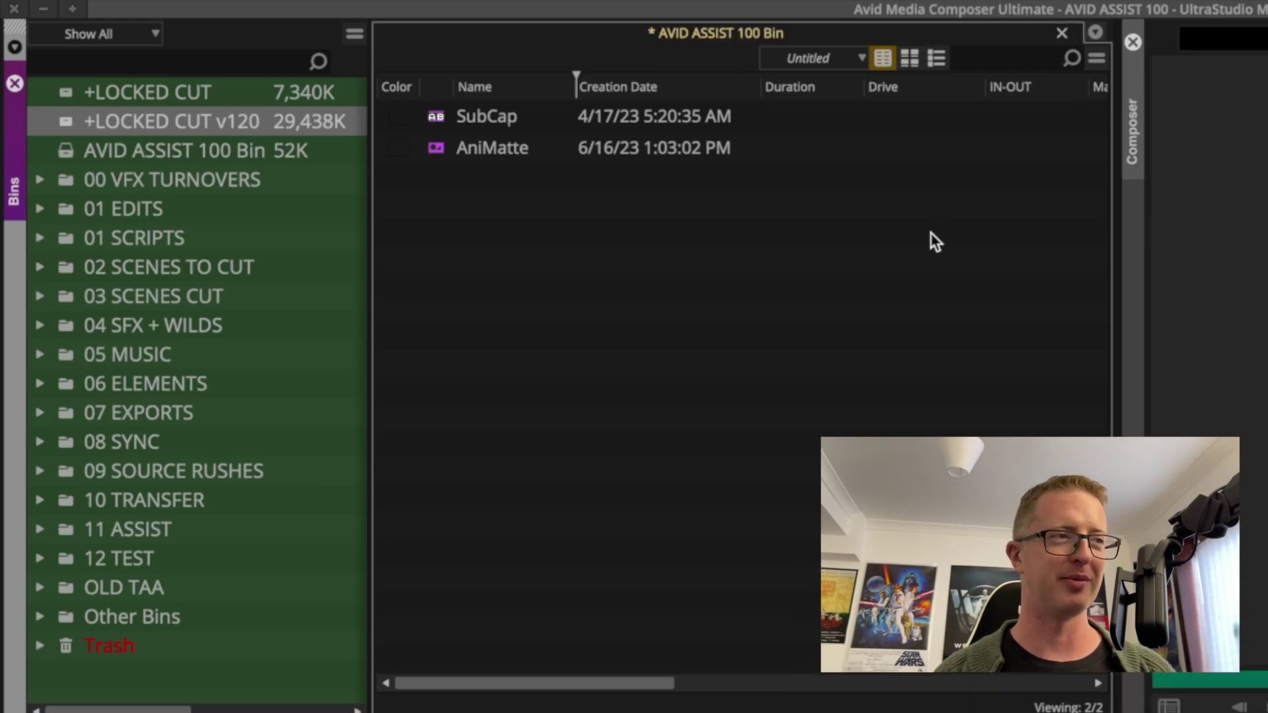
double_click(67, 94)
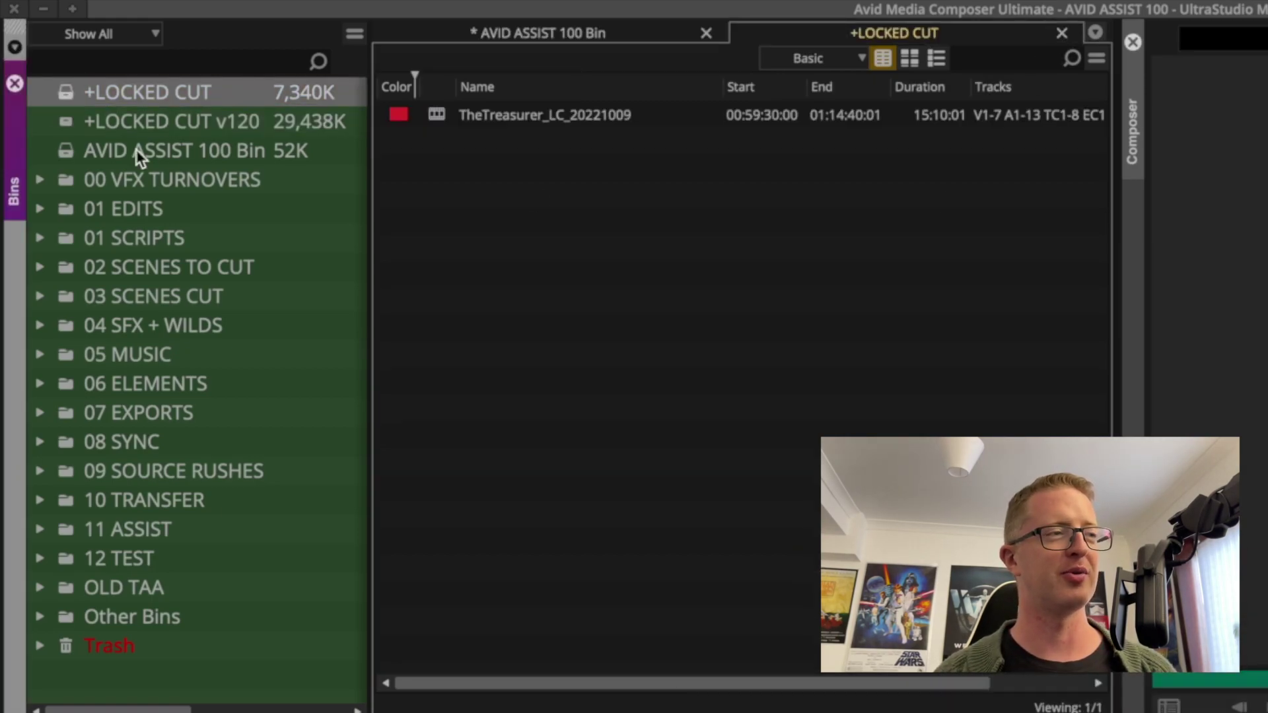
left_click(636, 34)
left_click(429, 117)
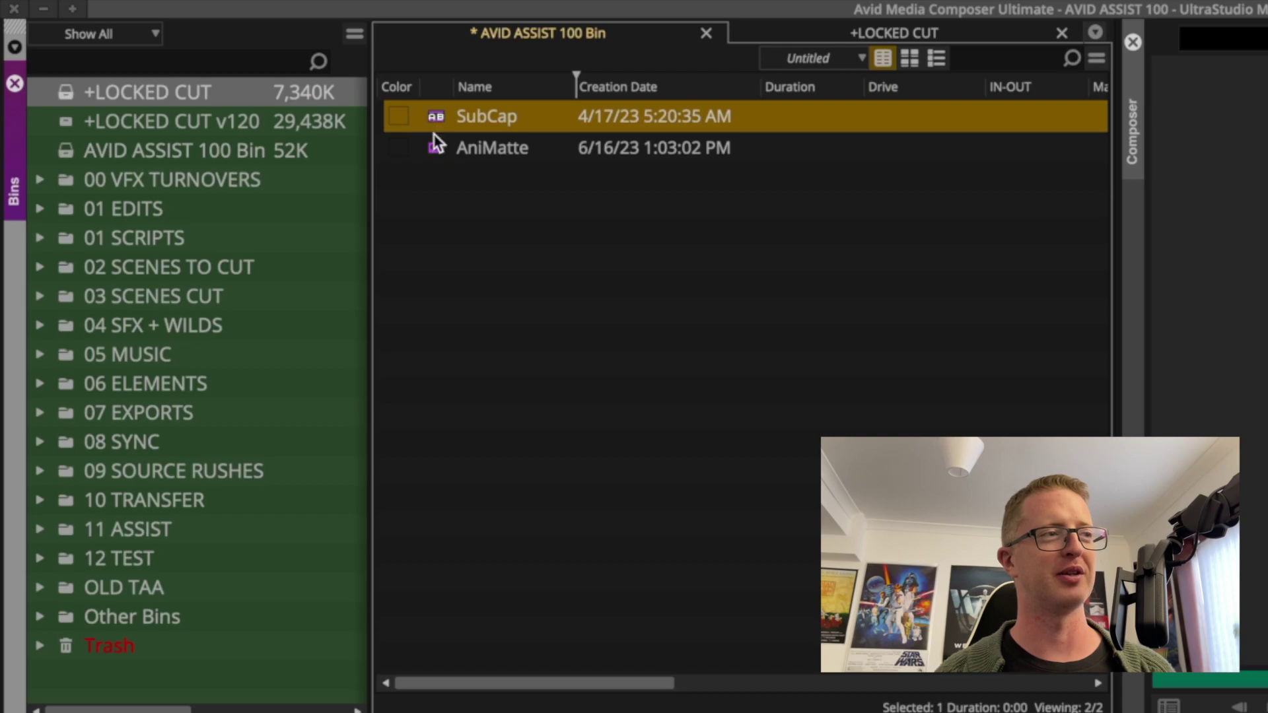
left_click(434, 139, "shift")
left_click_drag(767, 26, 768, 30)
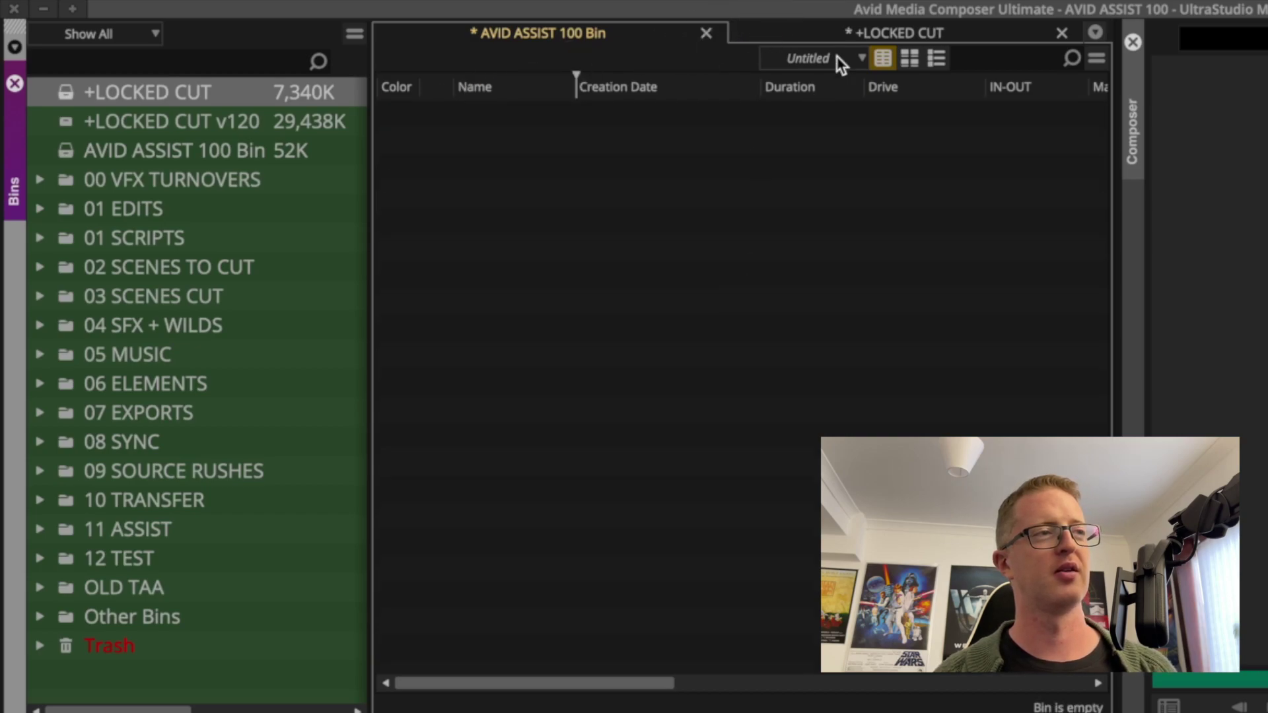
left_click(852, 30)
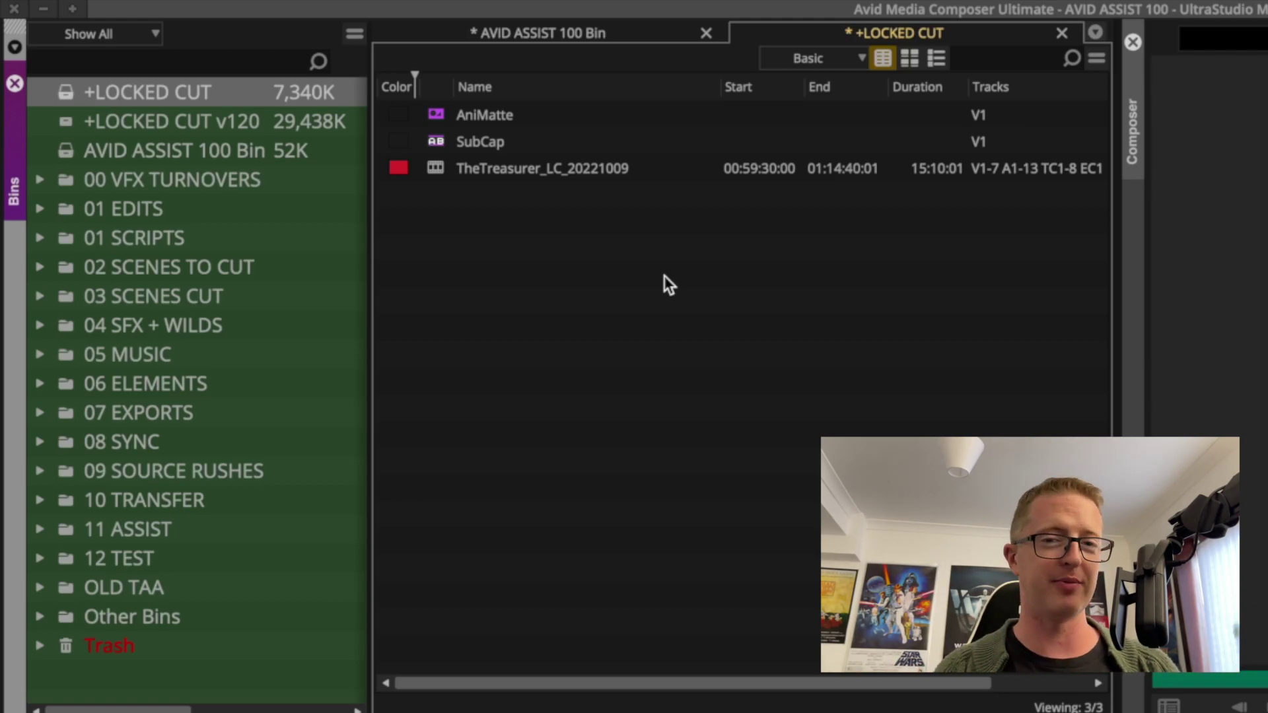
- Close +LOCKED CUT, reopen +LOCKED CUT v120 and load TheTreasurer_LC_20221009.Copy.01 into the Timeline
left_click(1062, 36)
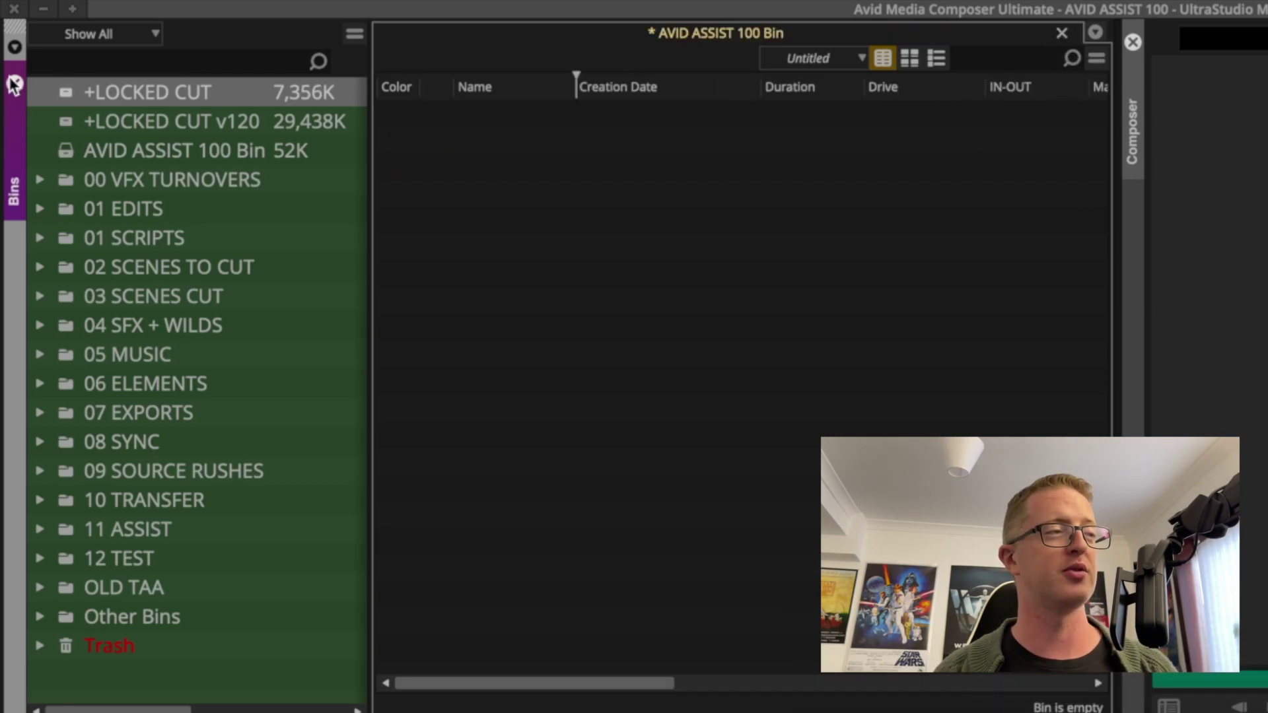
double_click(66, 125)
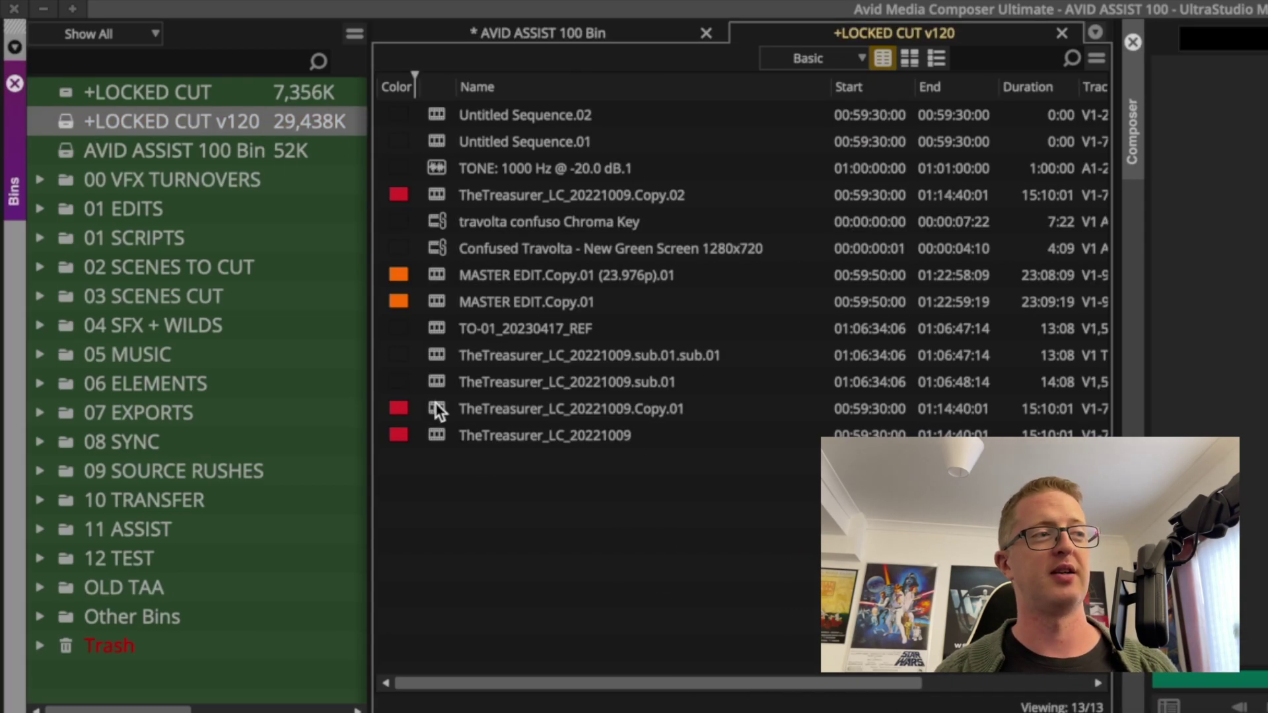
left_click(436, 405)
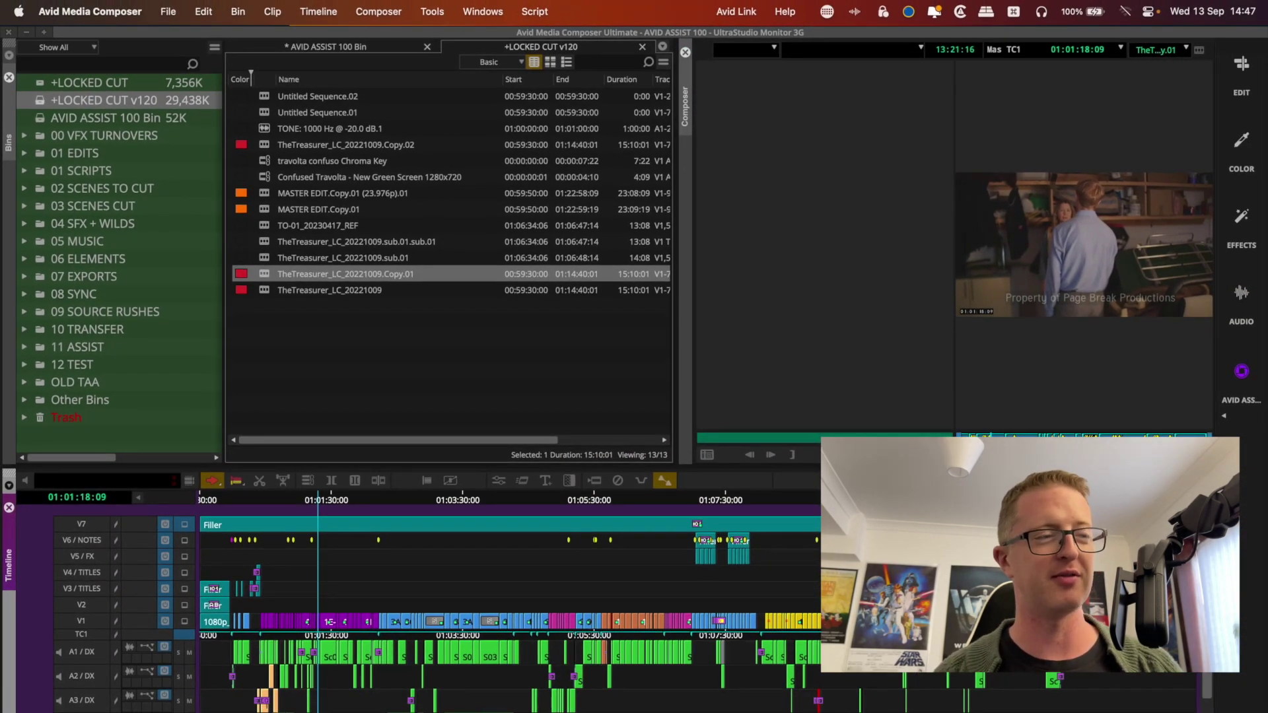
left_click(454, 379)
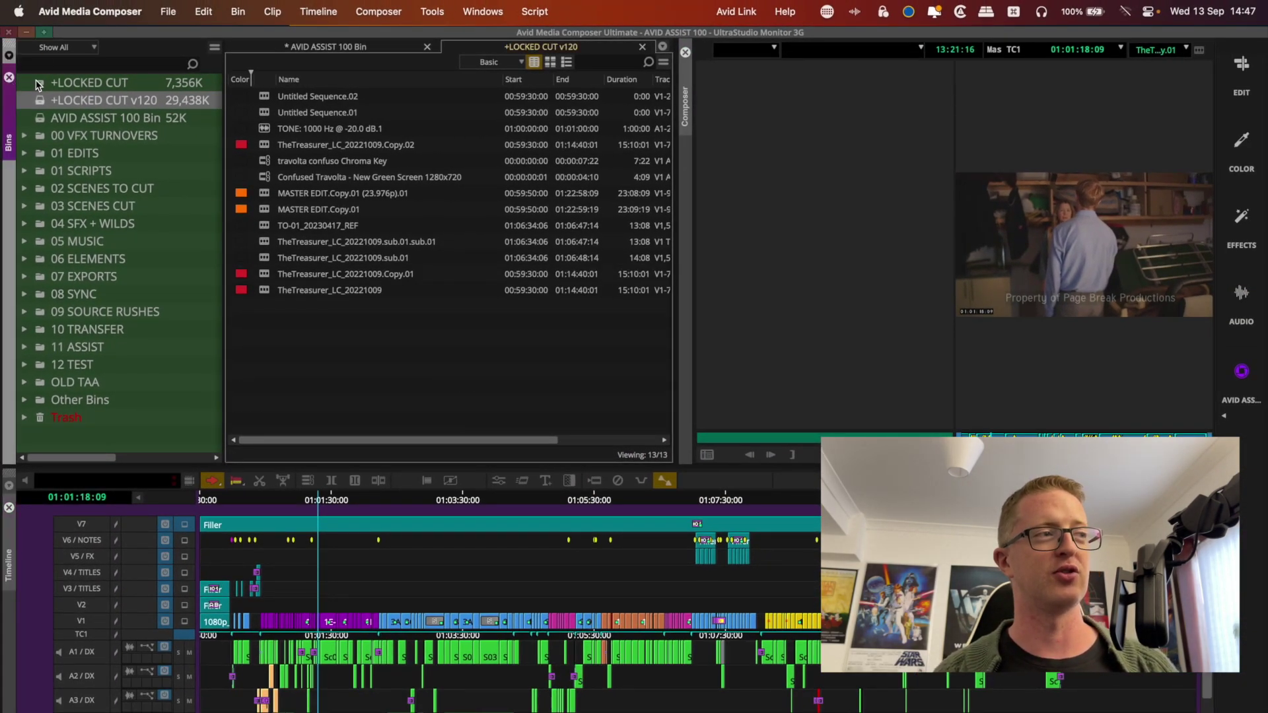
left_click(80, 84)
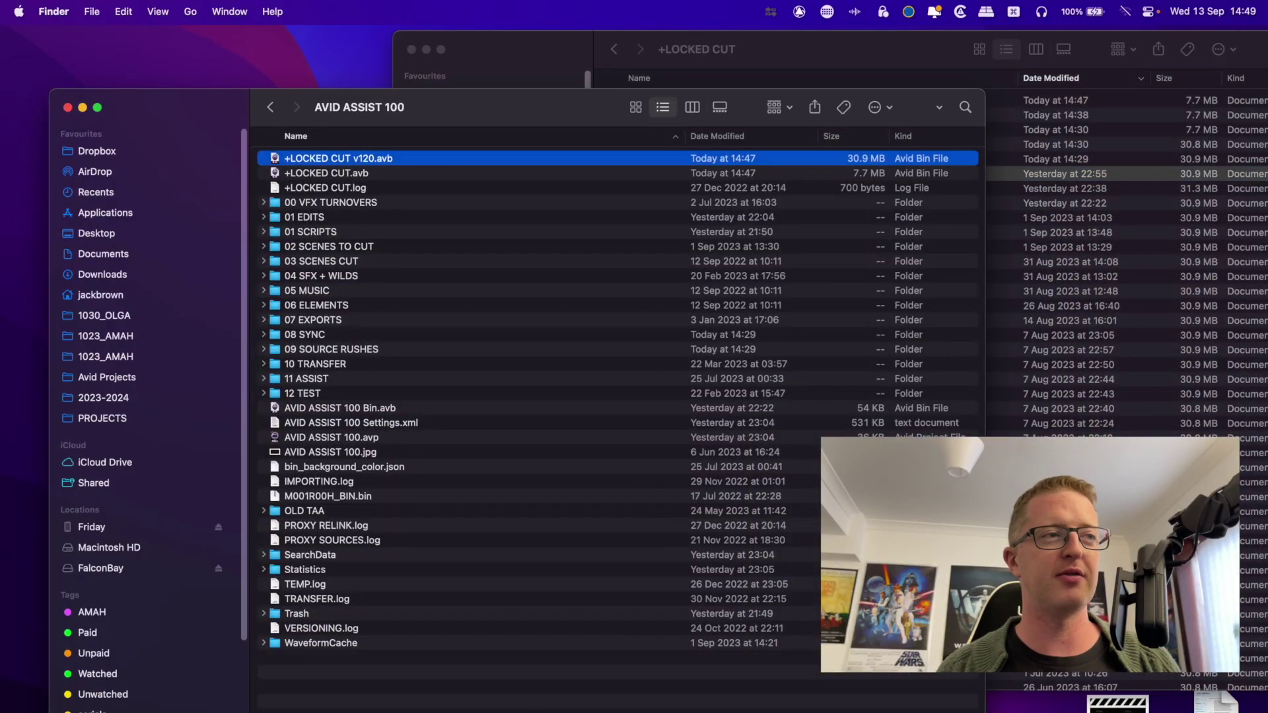
- Search Macintosh HD for 'avid attic' and select the Avid Attic folder in the results
left_click(822, 50)
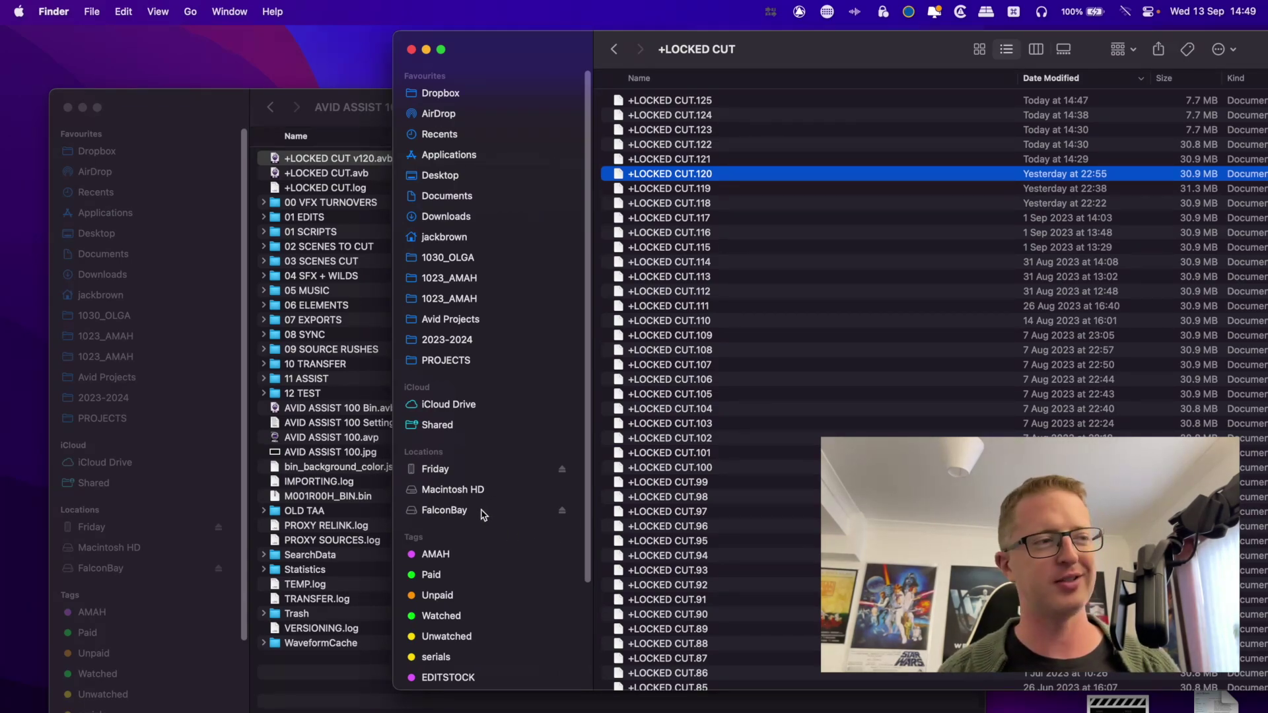
left_click(487, 491)
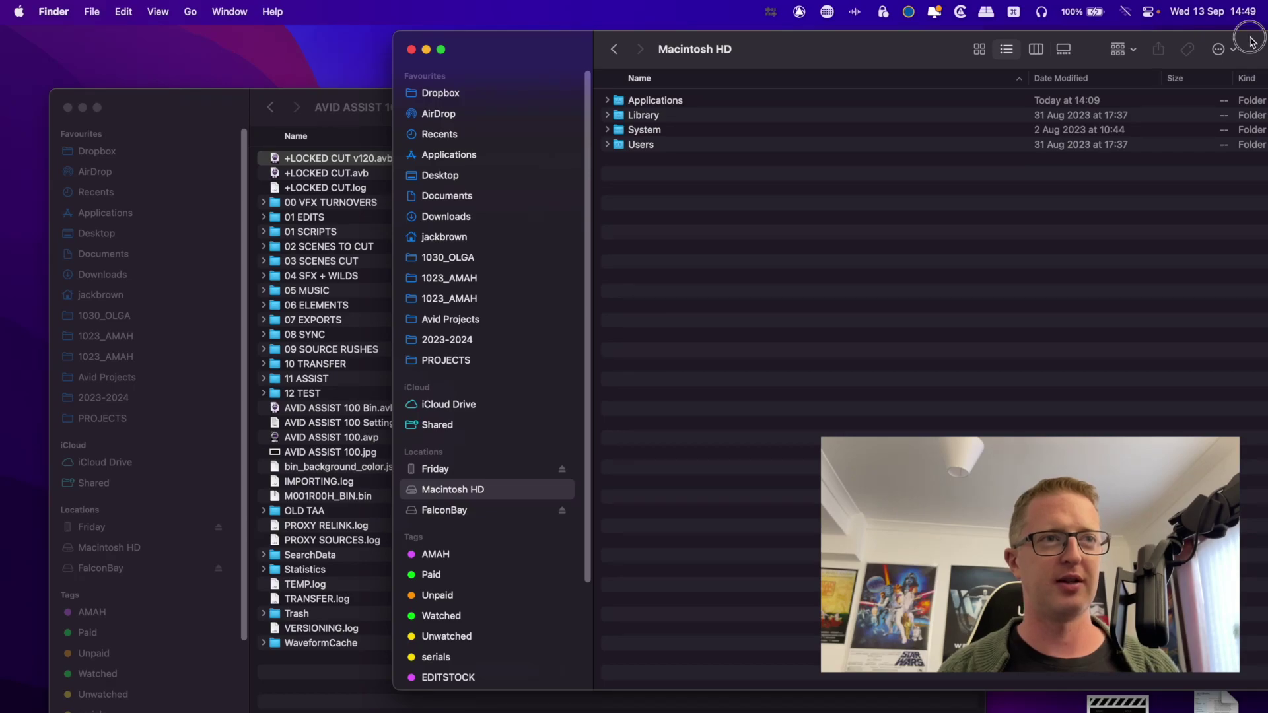
left_click_drag(1252, 42, 1095, 42)
left_click(1153, 46)
type("a")
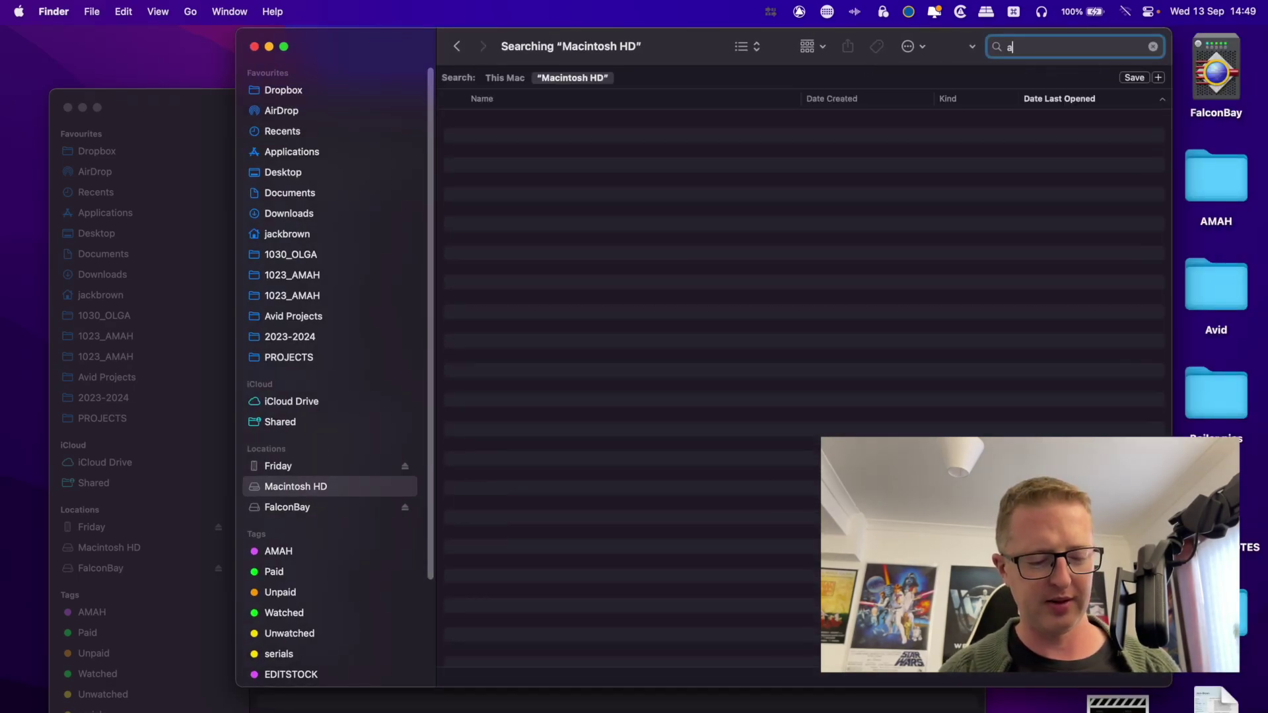
type("vid attic")
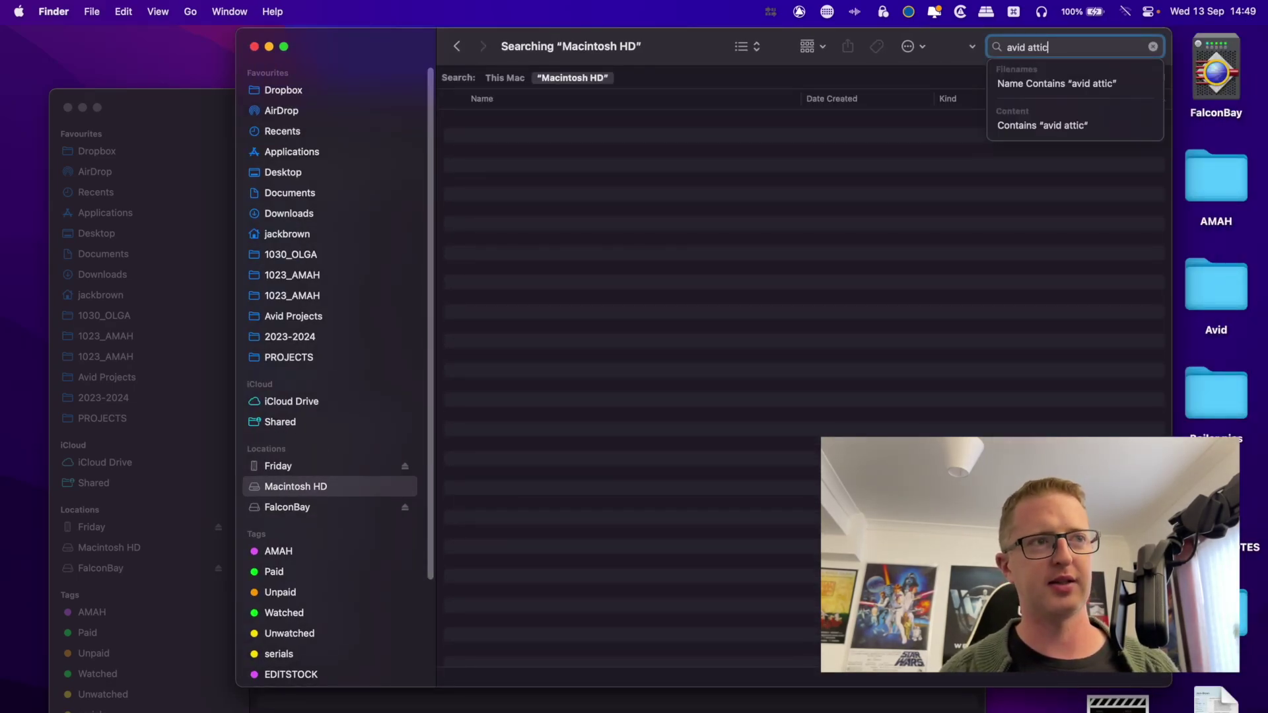
key("Return")
scroll(644, 529, "down", 10)
left_click(644, 652)
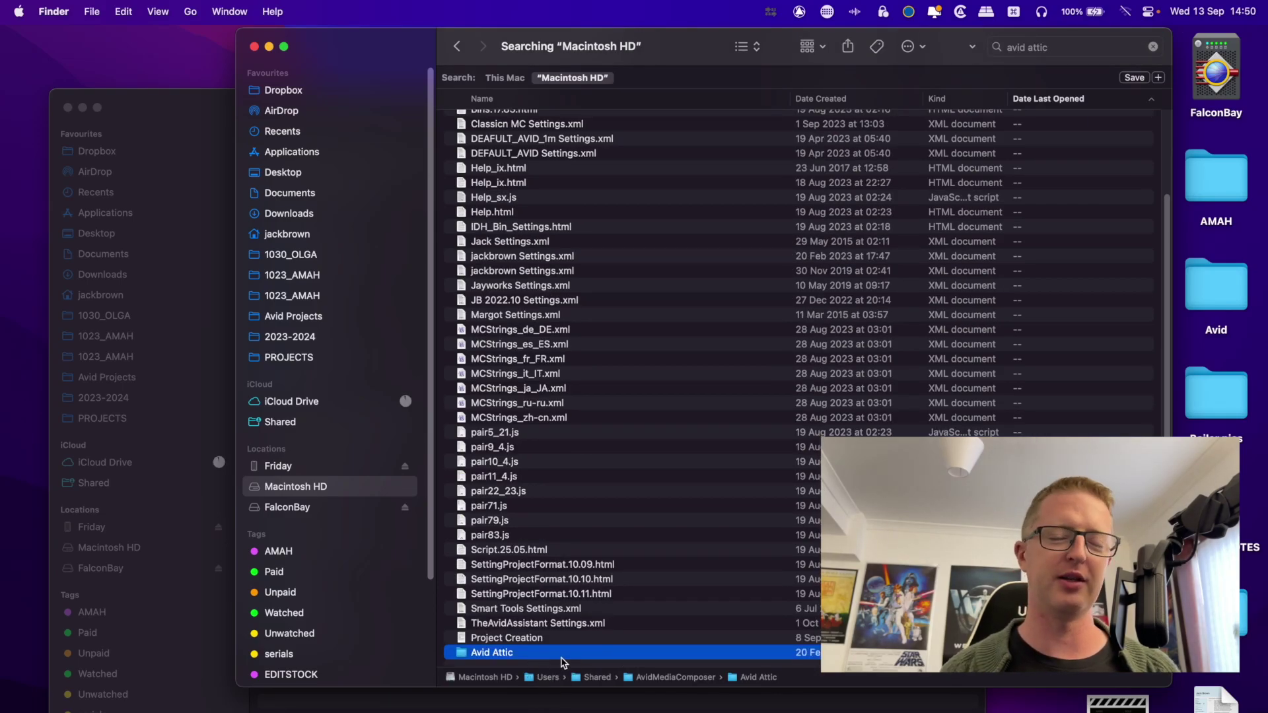